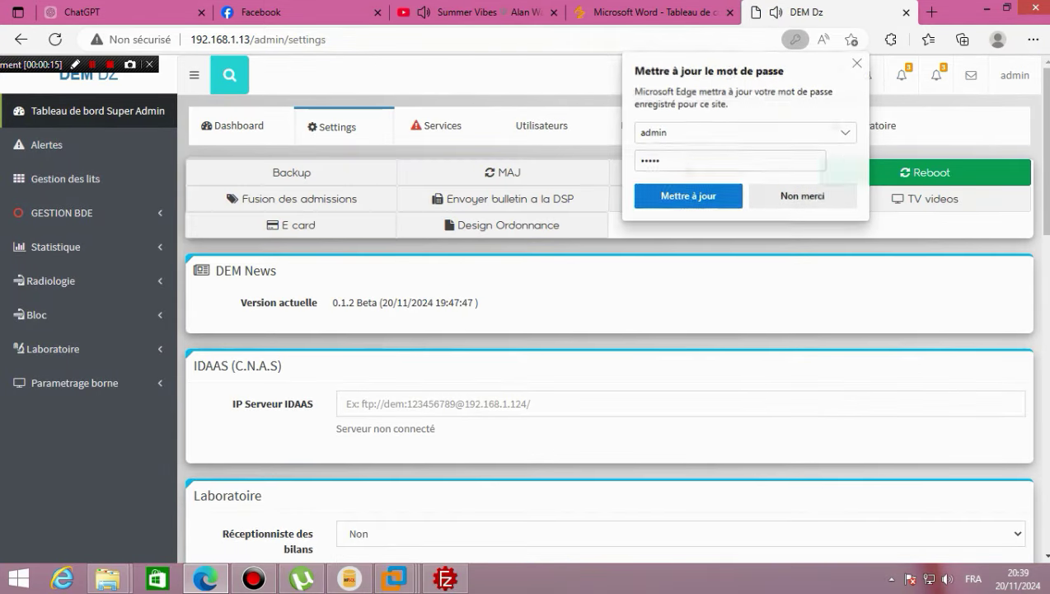
# Dismiss Edge's password prompt and go to the Pharmacie settings' DCI management page
pyautogui.click(802, 195)
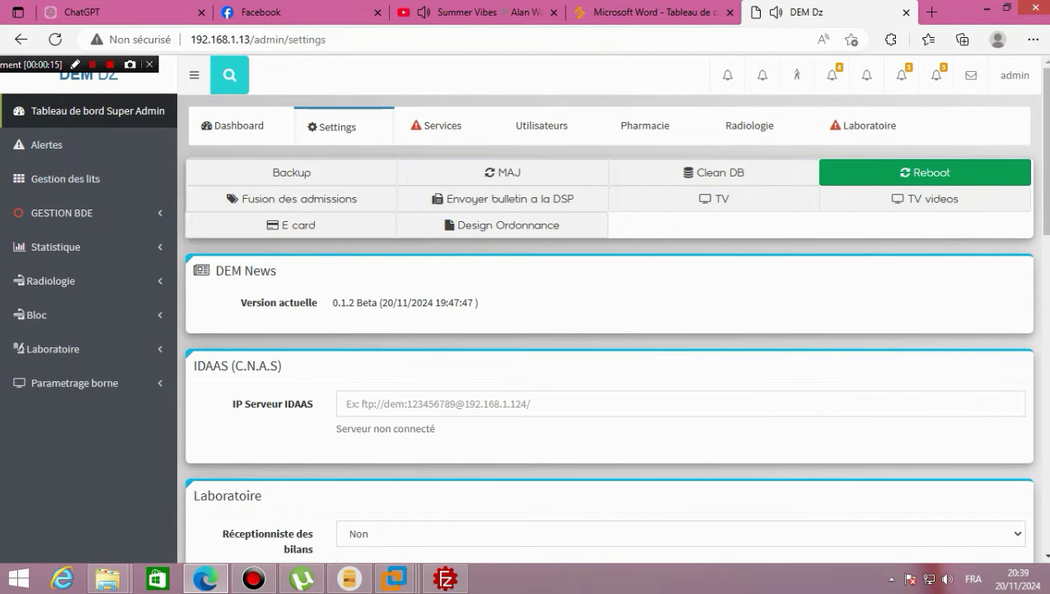
pyautogui.click(645, 125)
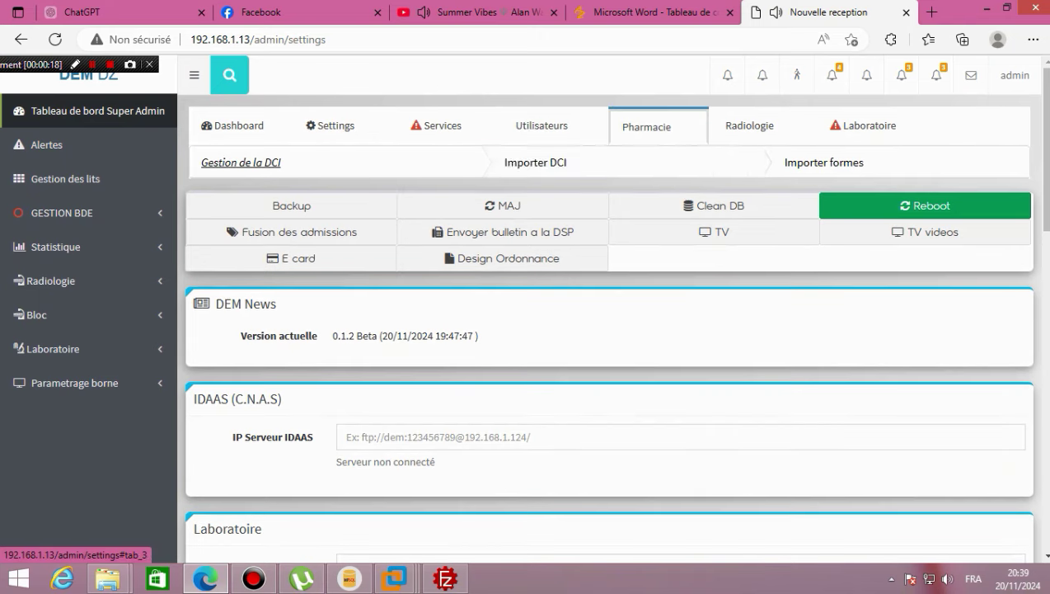
pyautogui.click(241, 162)
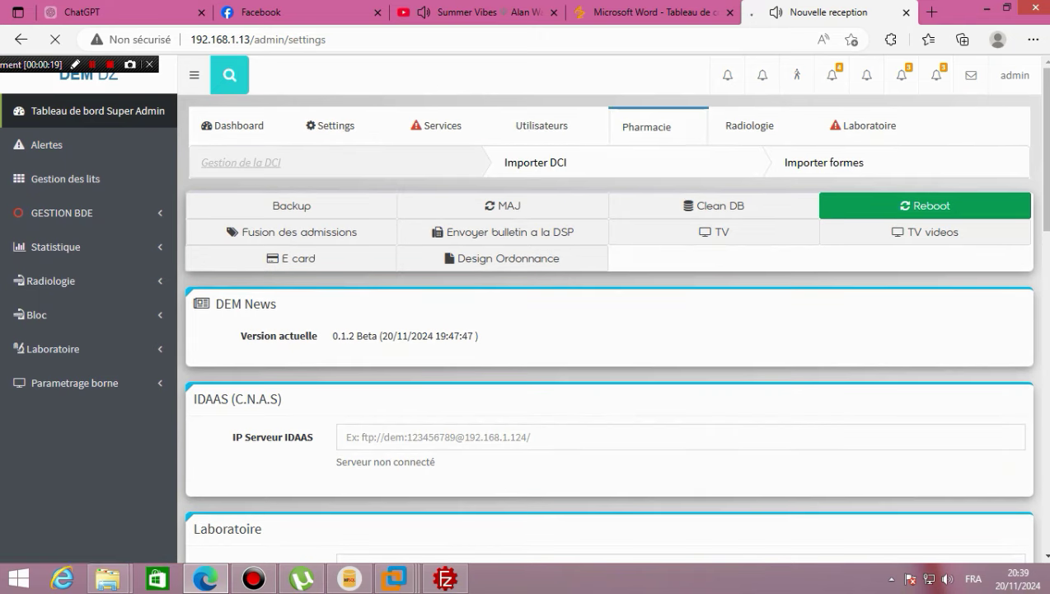
# Copy 'olaparib' from the LYNPARZA 150 mg row of the PDF table, then return to DEM Dz
pyautogui.click(652, 12)
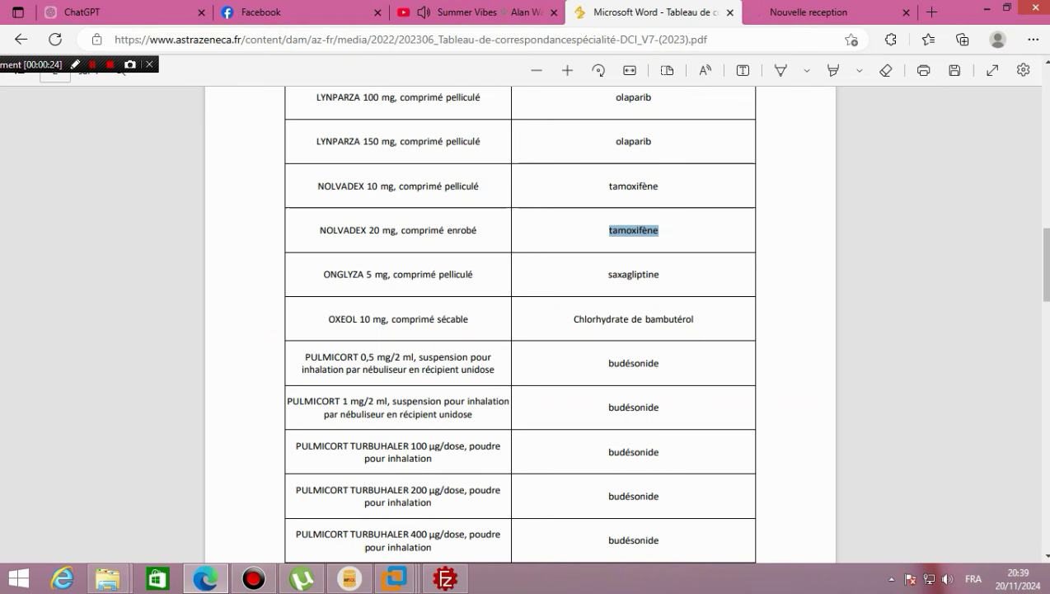
pyautogui.press('Escape')
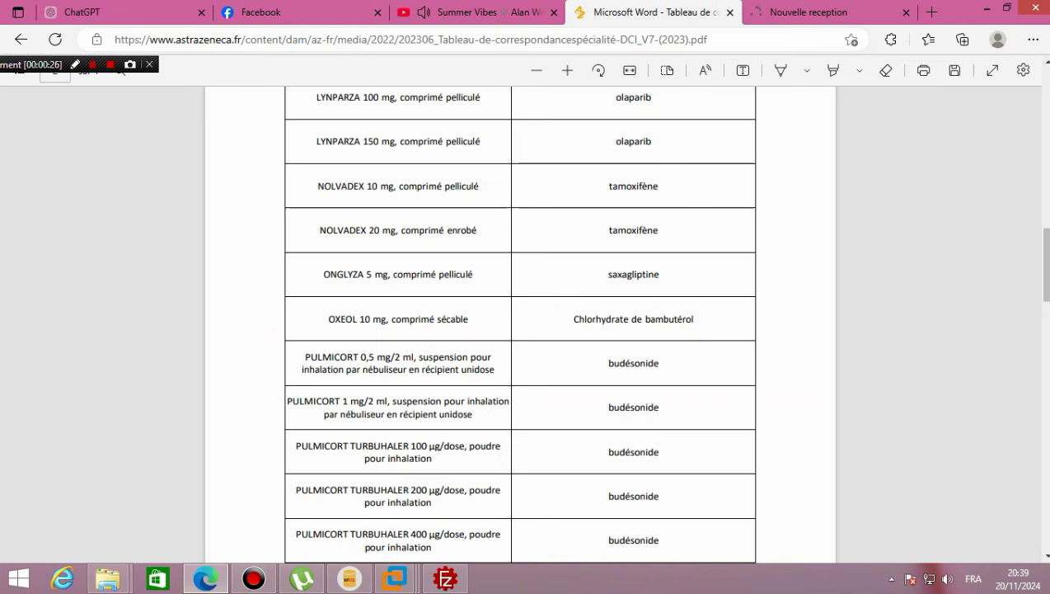
pyautogui.moveTo(657, 185); pyautogui.dragTo(611, 185)
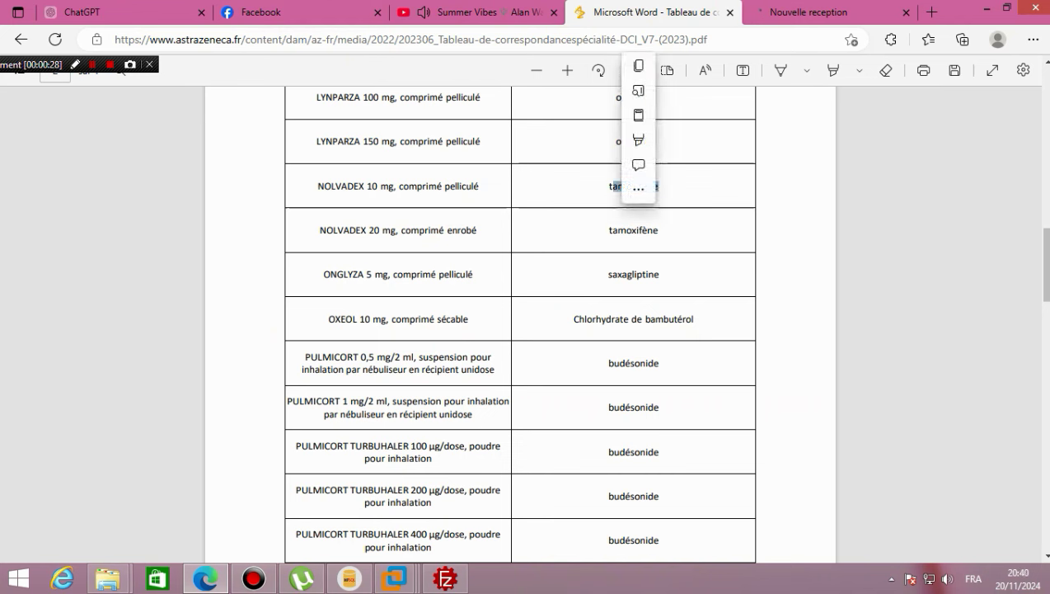
pyautogui.press('Escape')
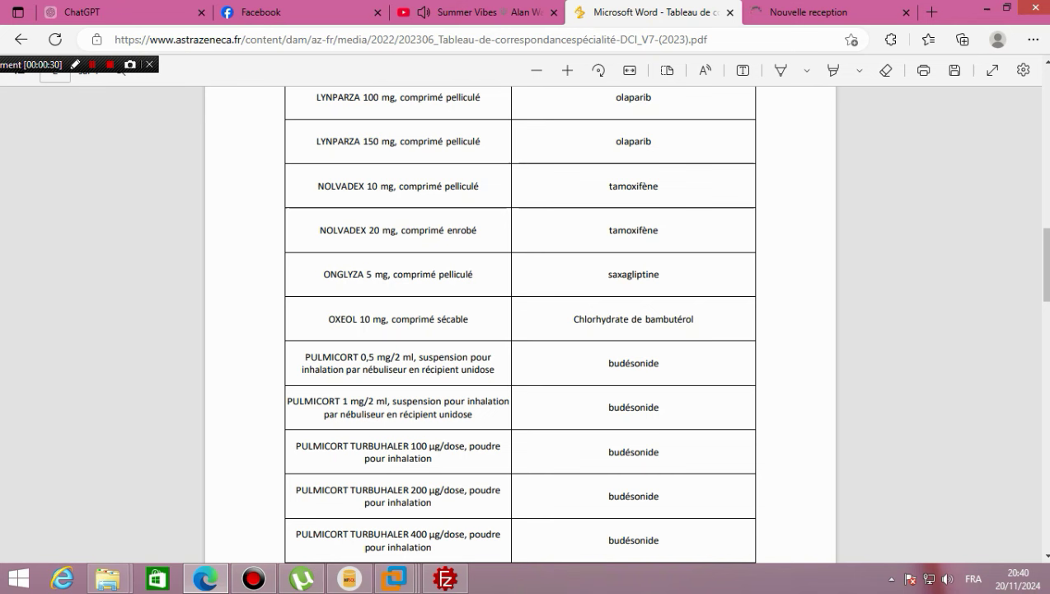
pyautogui.moveTo(614, 141); pyautogui.dragTo(642, 142)
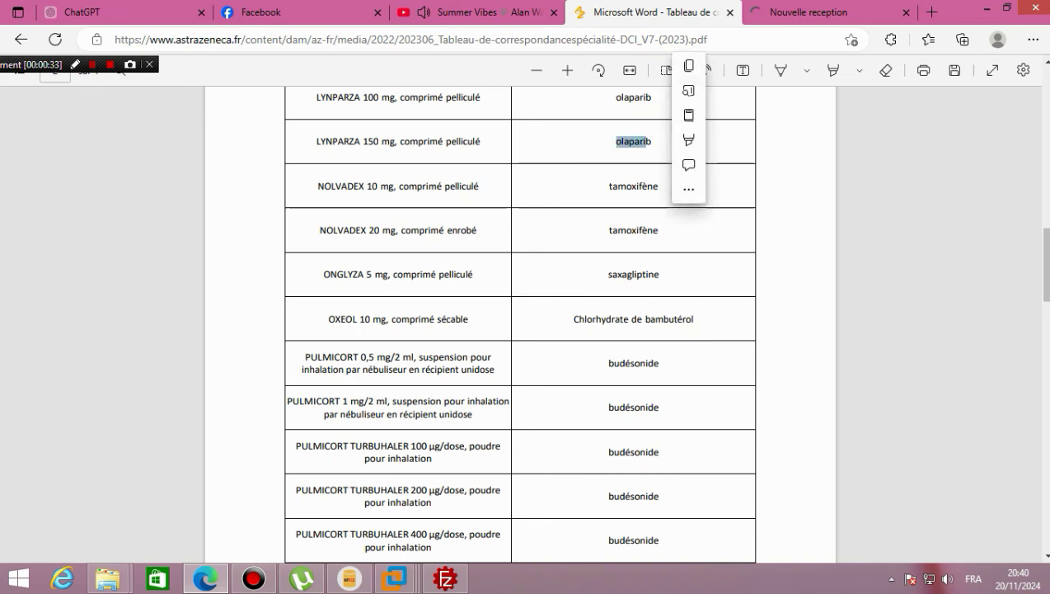
pyautogui.moveTo(615, 141); pyautogui.dragTo(651, 141)
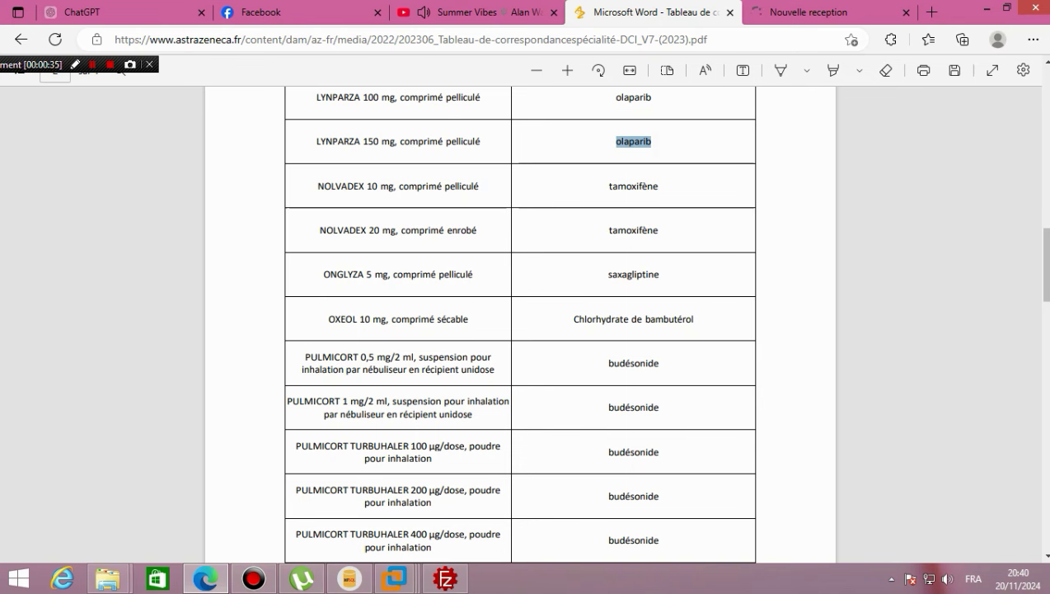
pyautogui.rightClick(633, 141)
pyautogui.click(684, 202)
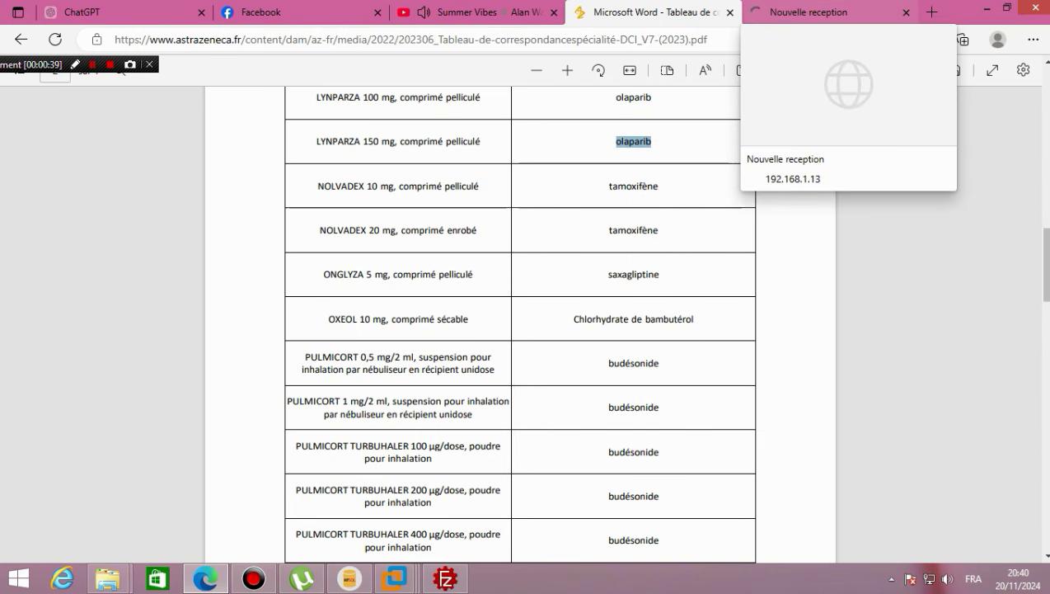
pyautogui.click(816, 12)
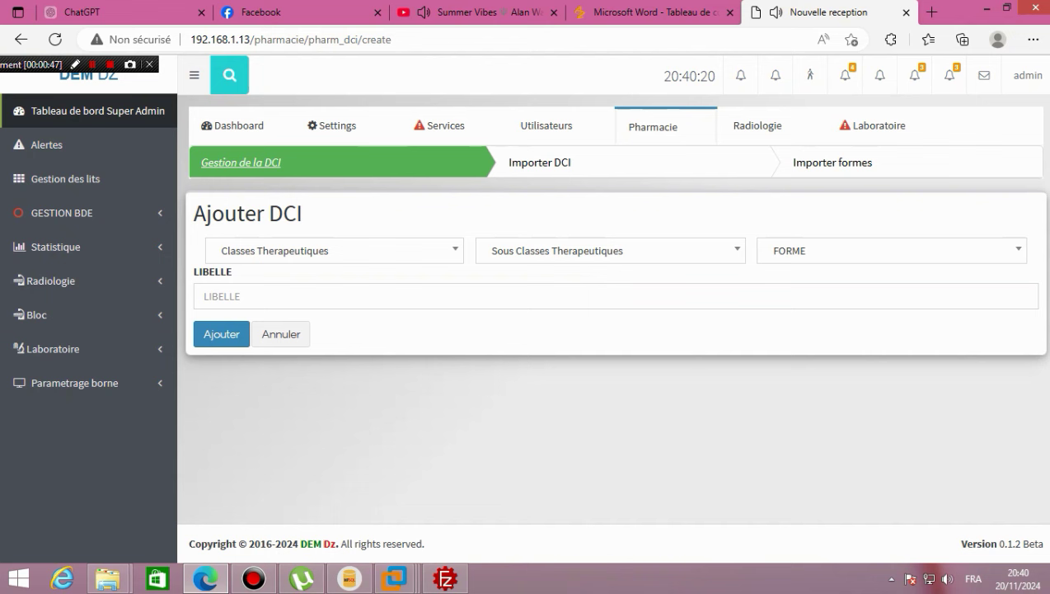
# Start a new DCI with class ANTALGIQUES and sub-class PARACETAMOL ET DERIVES
pyautogui.click(334, 250)
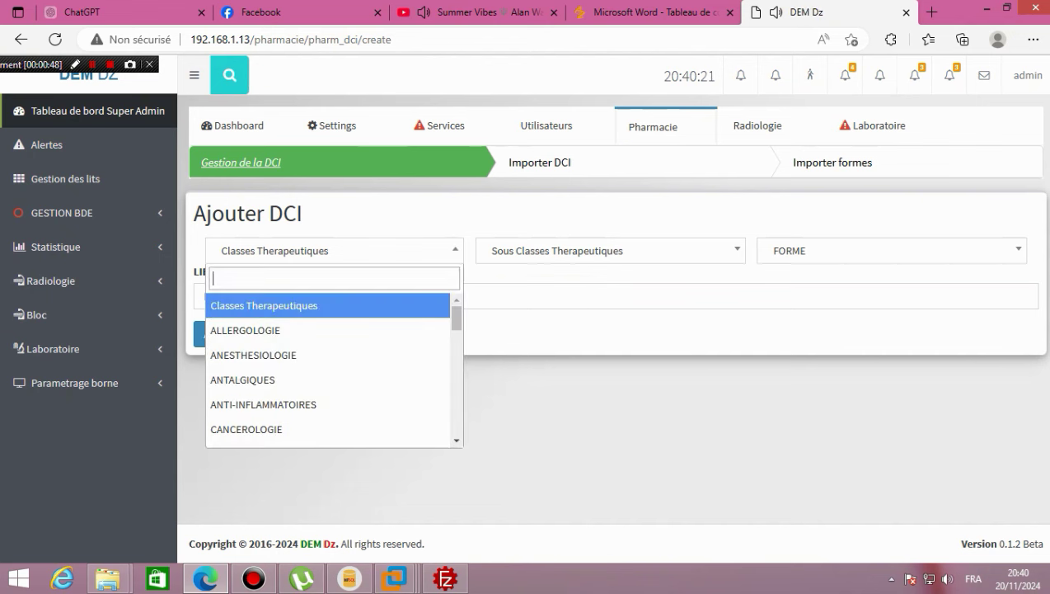
pyautogui.press('Down')
pyautogui.press('Down')
pyautogui.press('Down')
pyautogui.press('Up')
pyautogui.press('Up')
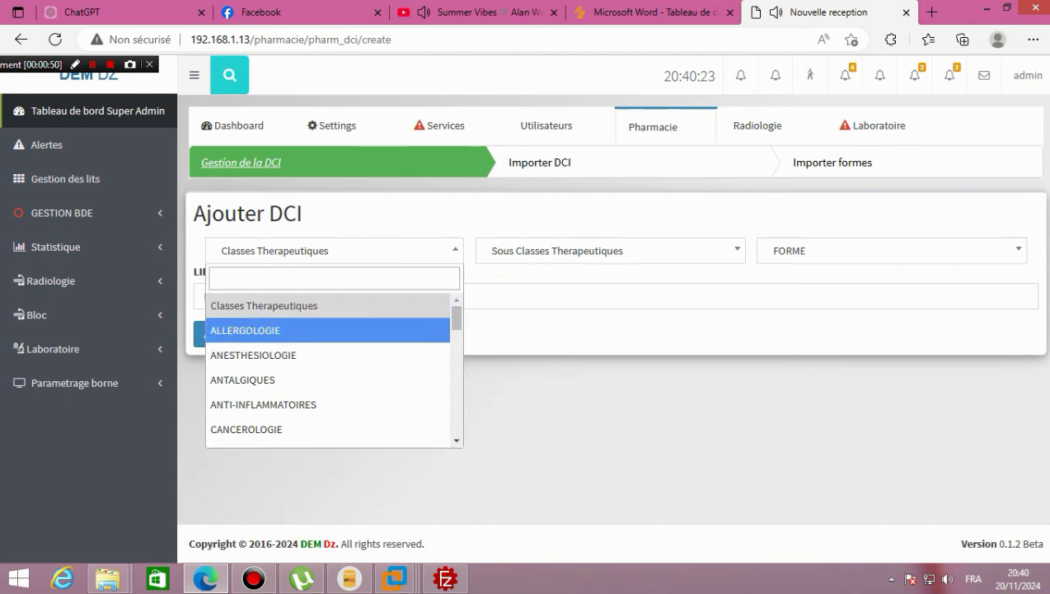
pyautogui.press('Return')
pyautogui.press('Down')
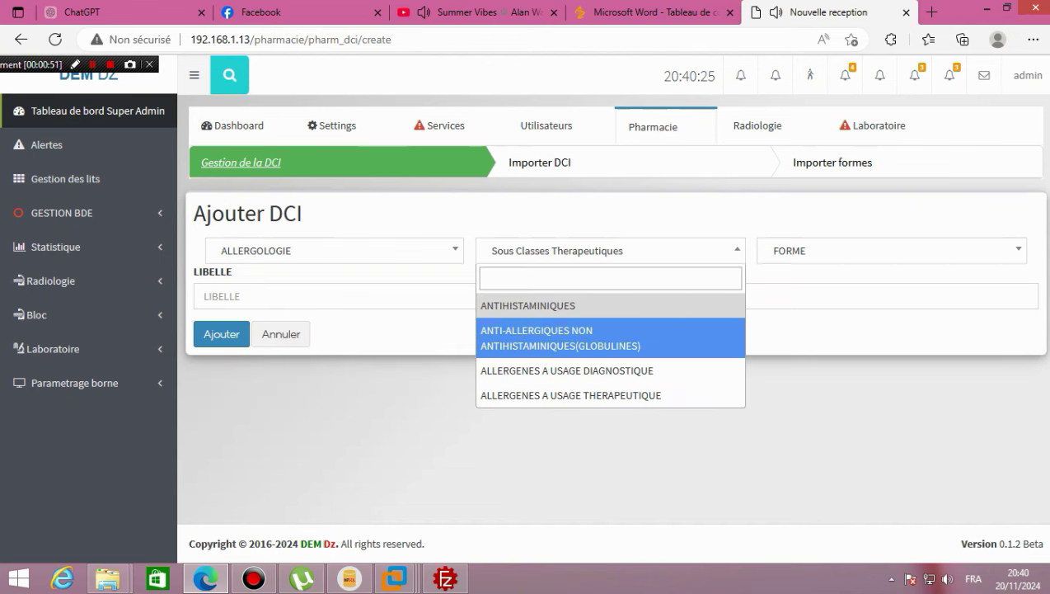
pyautogui.press('Up')
pyautogui.hotkey('shift', 'Tab')
pyautogui.press('Down')
pyautogui.press('Down')
pyautogui.press('Return')
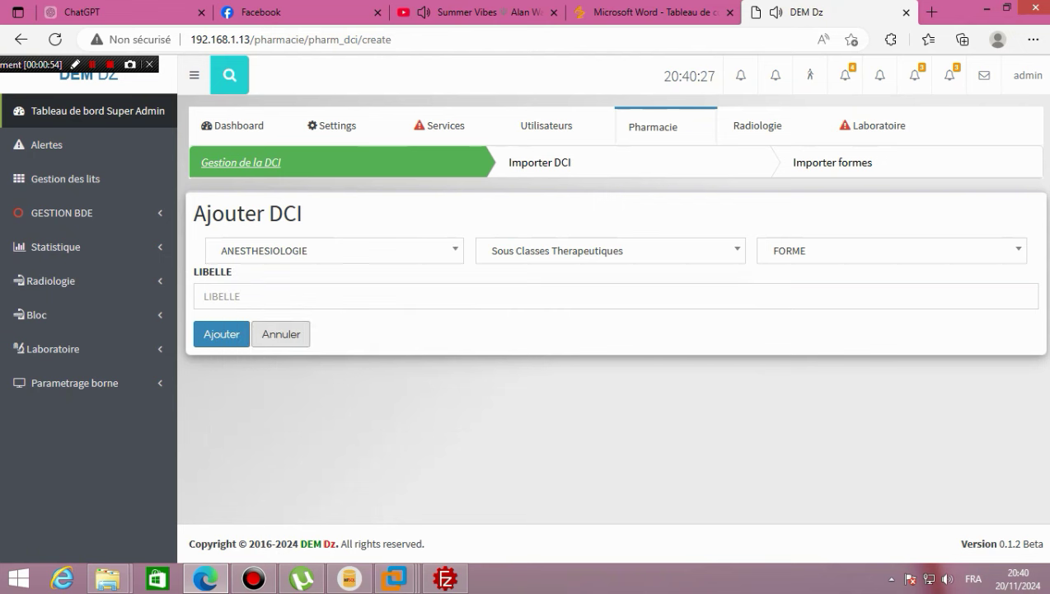
pyautogui.press('Down')
pyautogui.press('Down')
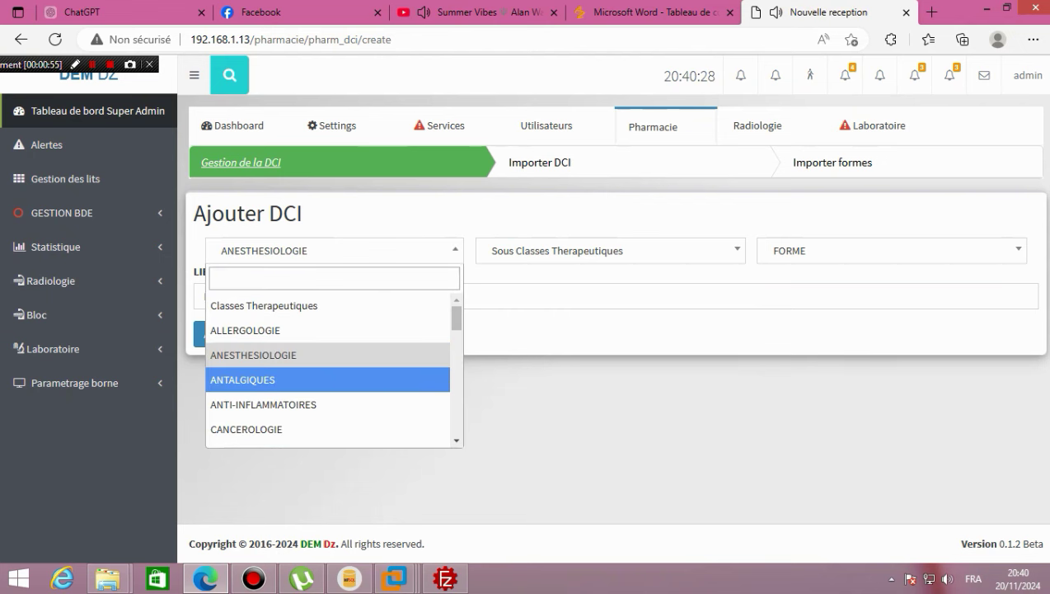
pyautogui.press('Return')
pyautogui.press('Tab')
pyautogui.press('Down')
pyautogui.press('Down')
pyautogui.press('Return')
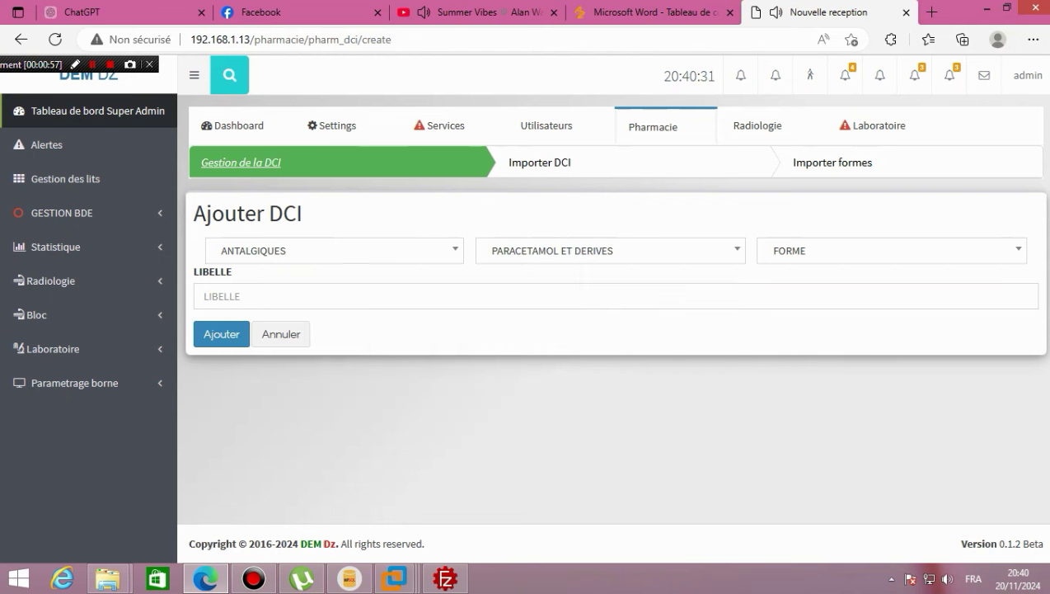
pyautogui.press('Tab')
# Browse the dosage forms and check the PDF table for the right form
pyautogui.press('Down')
pyautogui.press('Down')
pyautogui.press('Down')
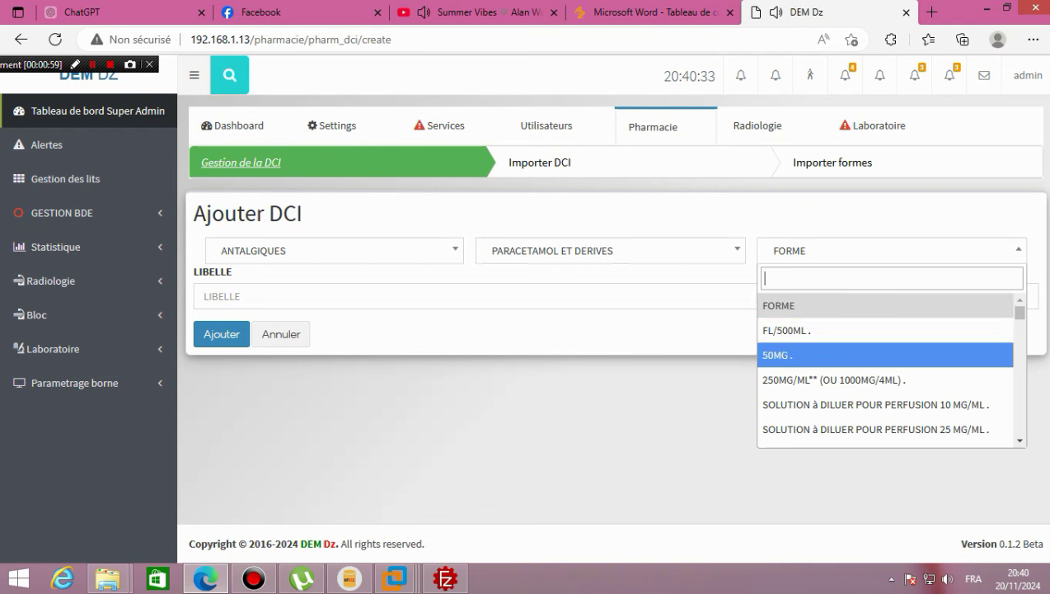
pyautogui.press('Down')
pyautogui.scroll(-3, 887, 371)
pyautogui.scroll(-3, 886, 371)
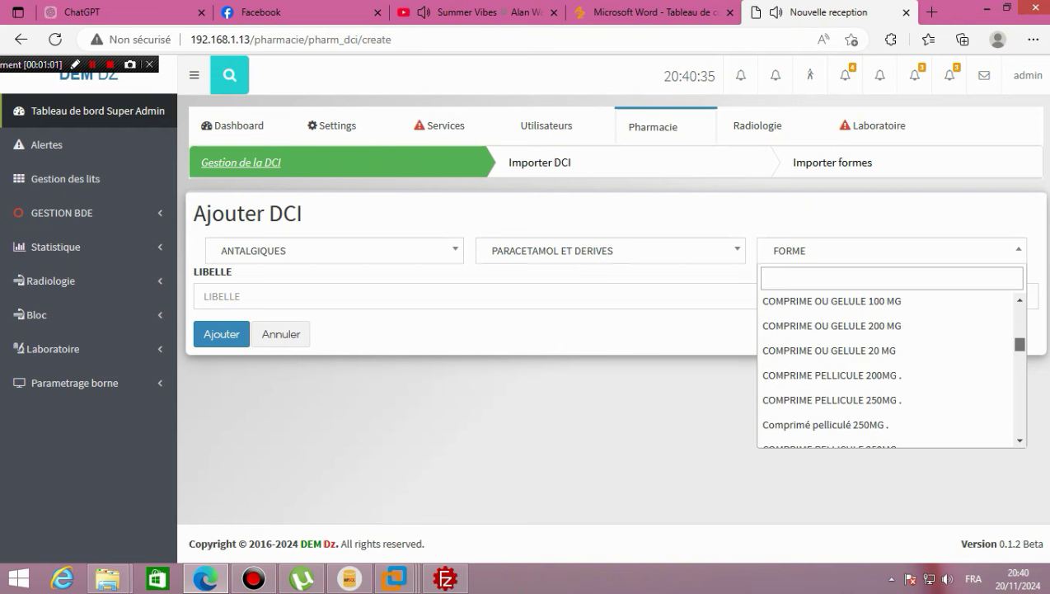
pyautogui.scroll(-3, 887, 371)
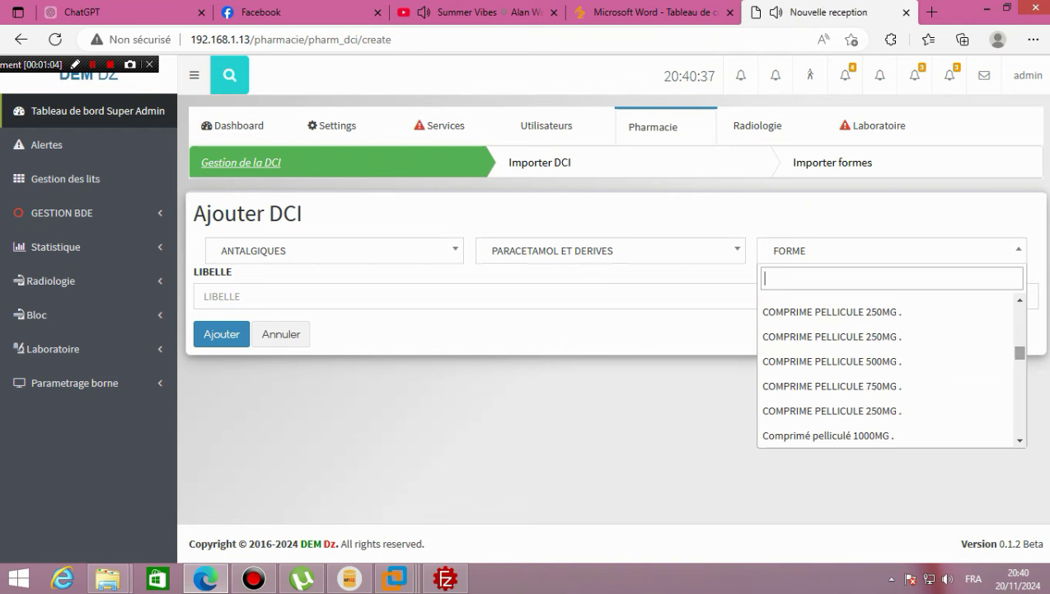
pyautogui.scroll(1, 886, 371)
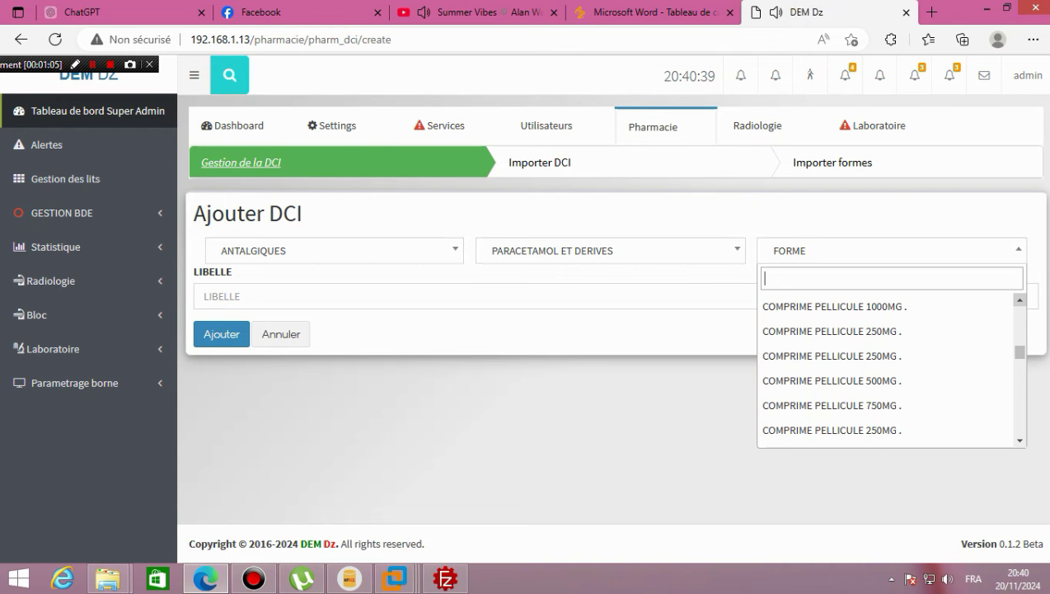
pyautogui.click(652, 12)
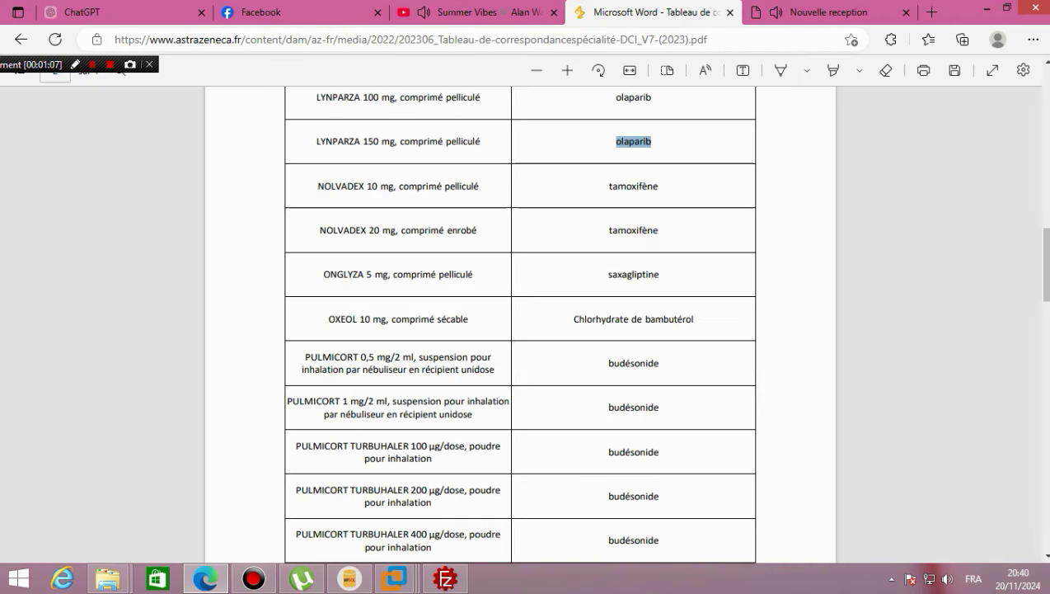
pyautogui.click(825, 12)
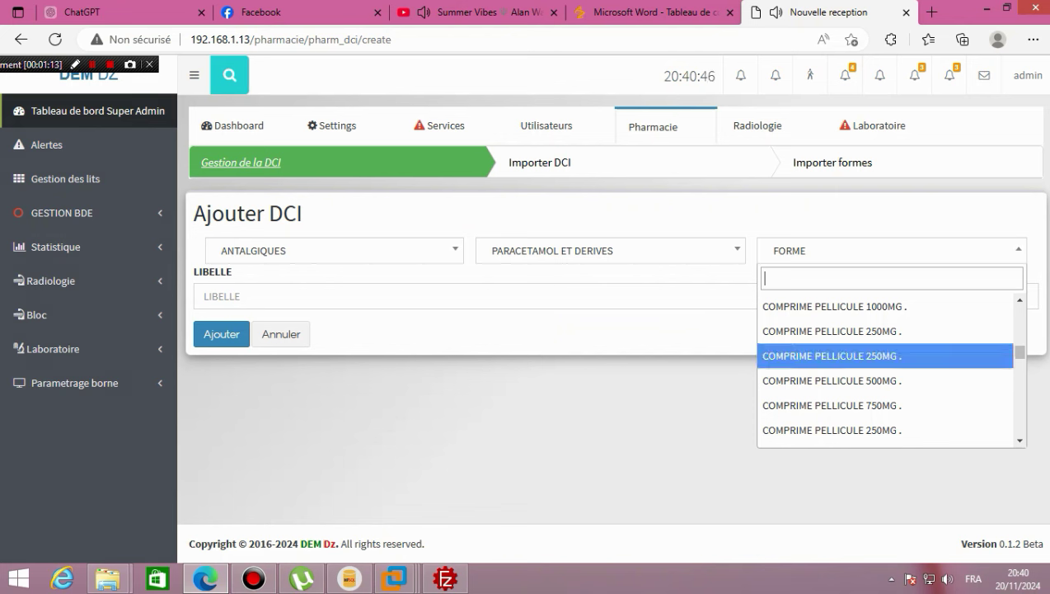
# Set the form to COMPRIME PELLICULE 150MG . and bring up the AstraZeneca PDF
pyautogui.press('Up')
pyautogui.press('Up')
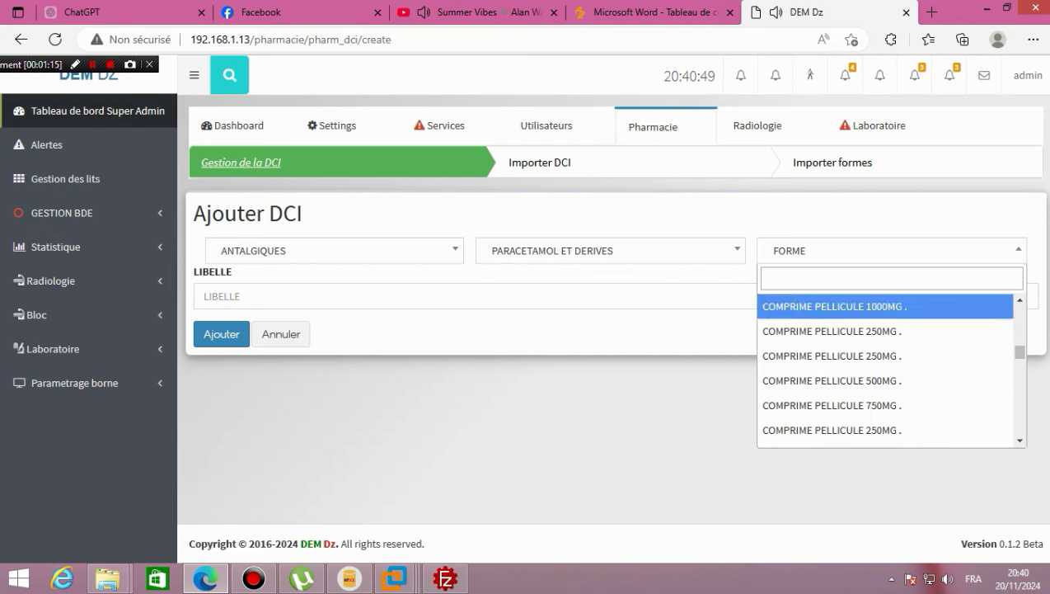
pyautogui.press('Down')
pyautogui.press('Down')
pyautogui.press('Down')
pyautogui.press('Down')
pyautogui.press('Down')
pyautogui.press('Down')
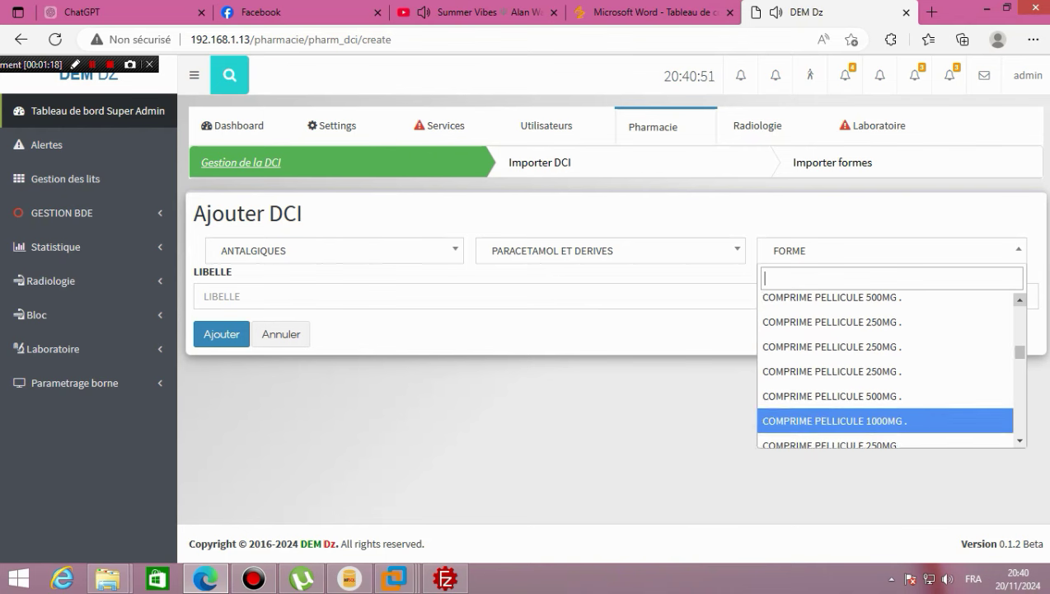
pyautogui.scroll(5, 886, 371)
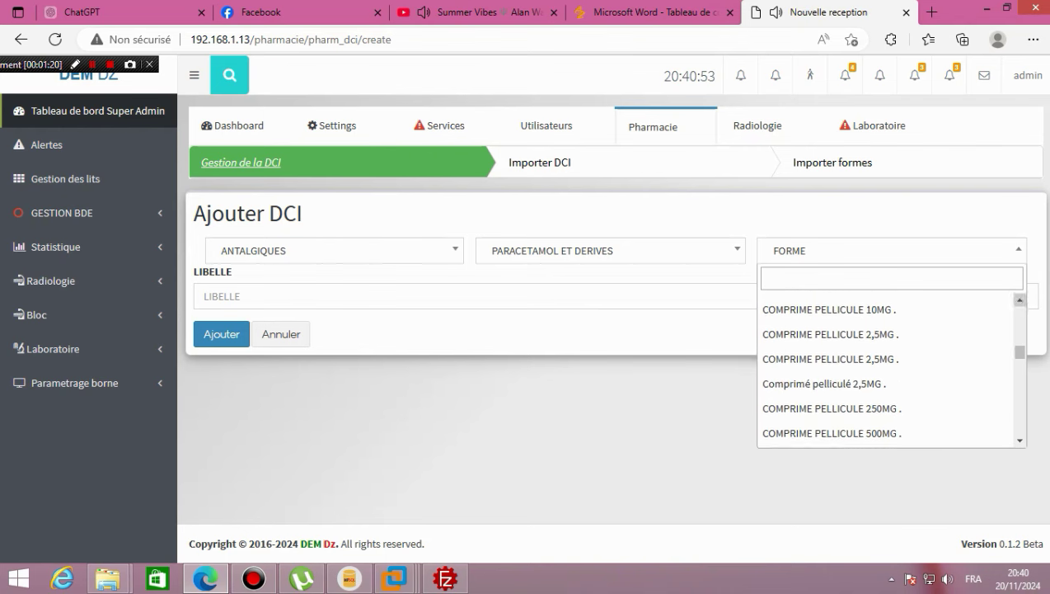
pyautogui.scroll(6, 886, 371)
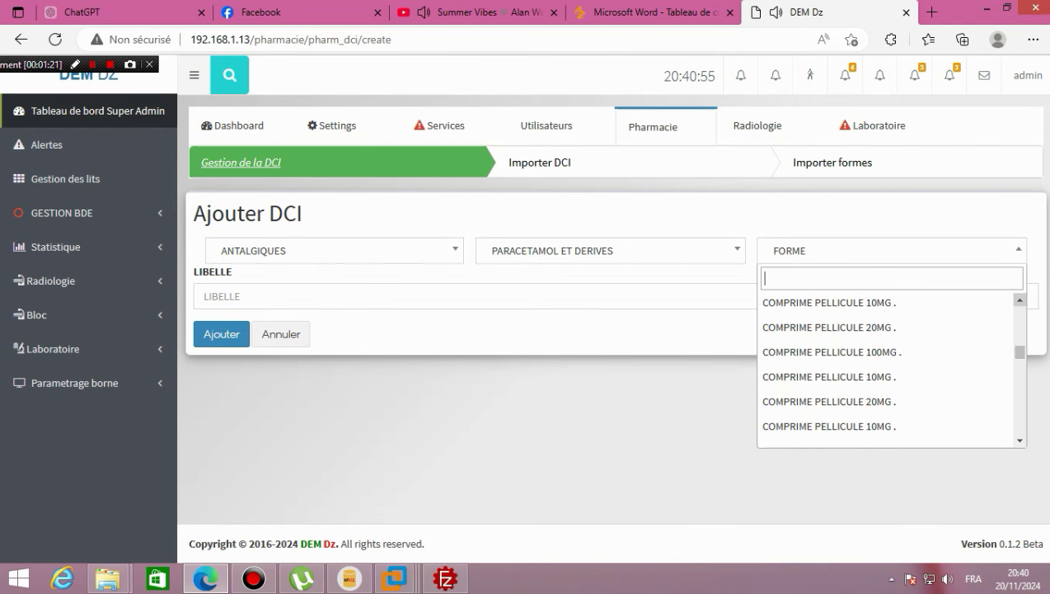
pyautogui.scroll(6, 891, 371)
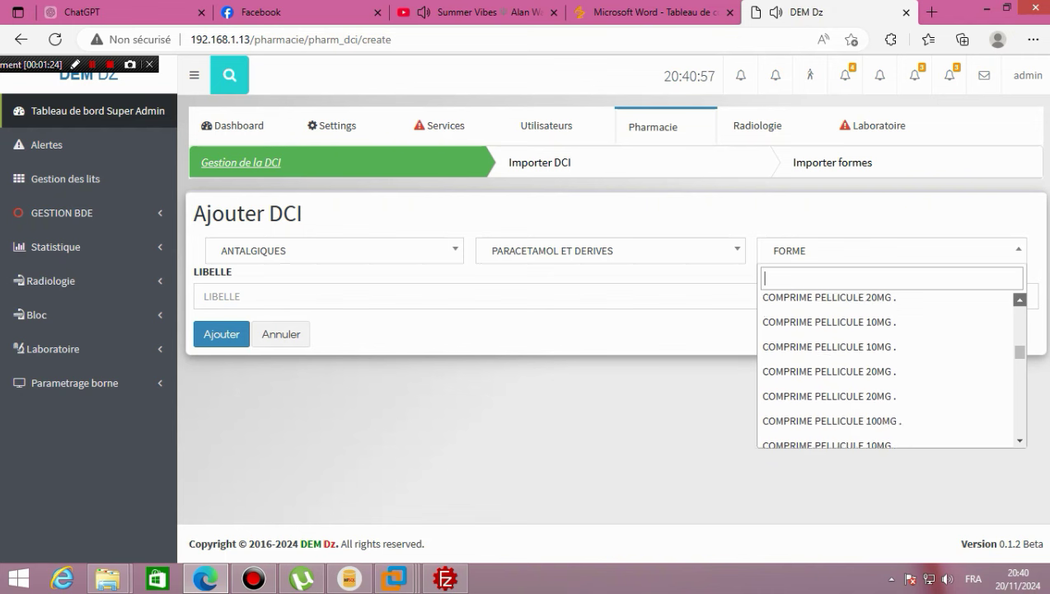
pyautogui.scroll(5, 891, 371)
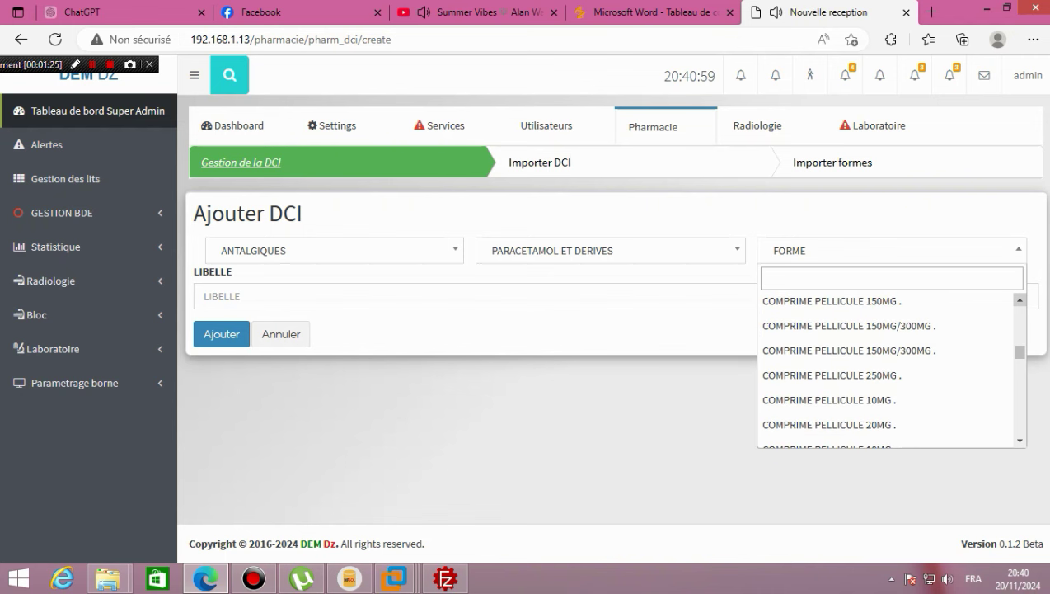
pyautogui.press('Down')
pyautogui.press('Down')
pyautogui.press('Down')
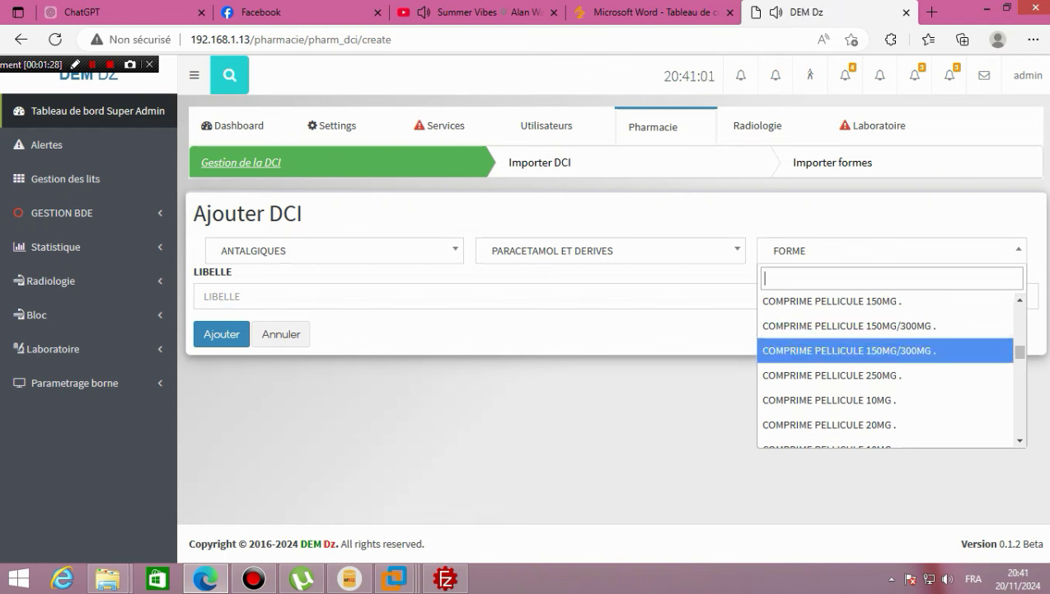
pyautogui.press('Up')
pyautogui.press('Up')
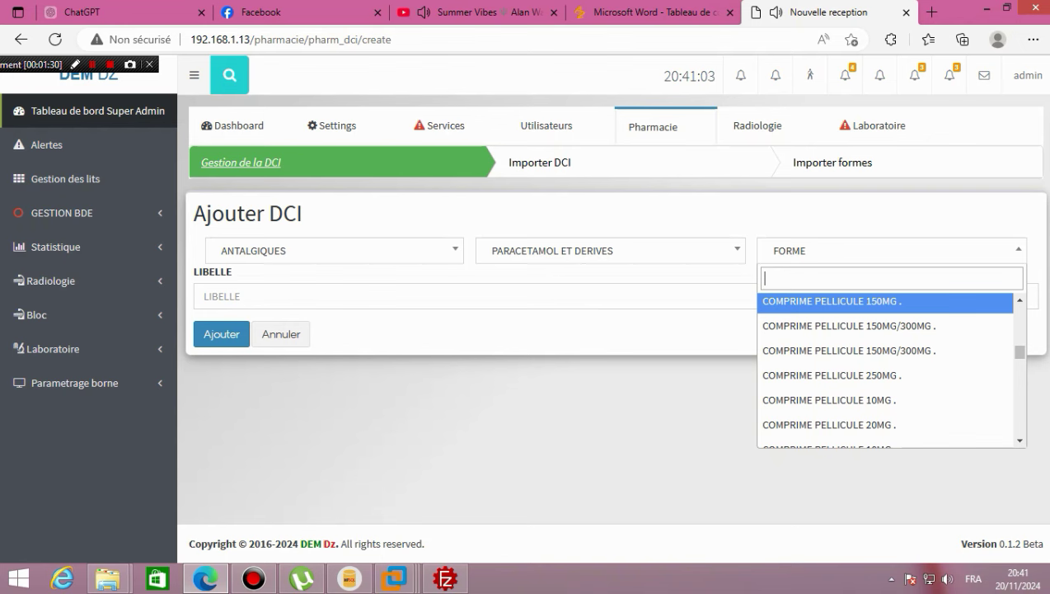
pyautogui.press('Return')
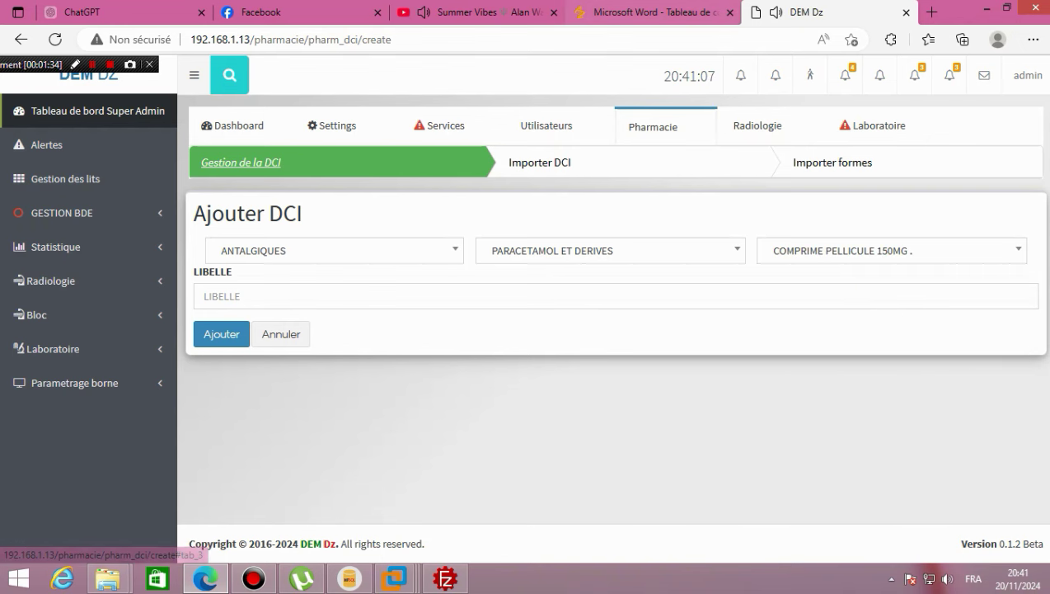
pyautogui.hotkey('ctrl', 'shift', 'Tab')
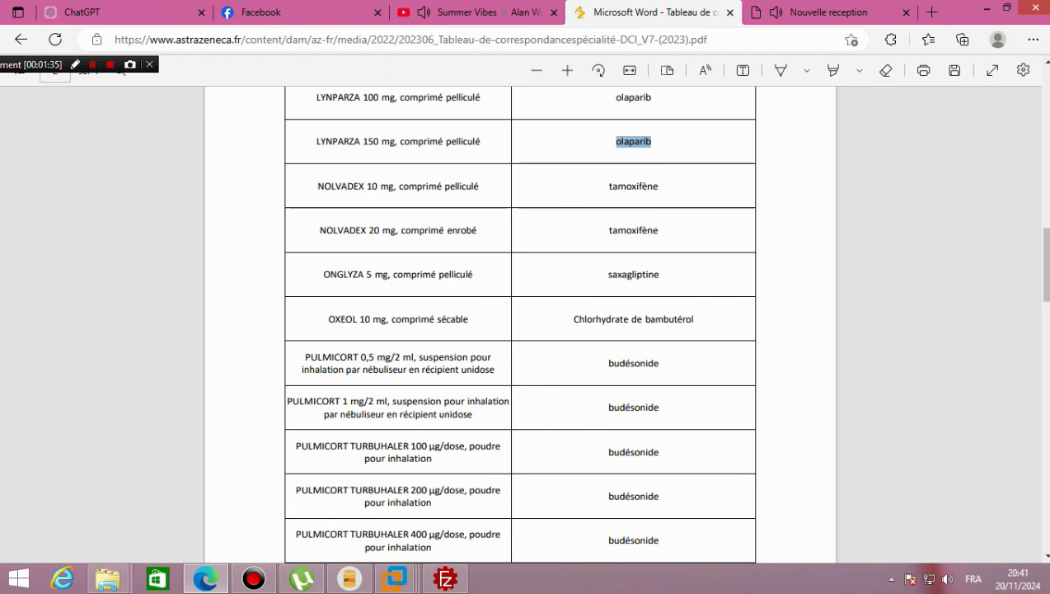
# Paste 'olaparib' as the LIBELLE and save the new DCI
pyautogui.hotkey('ctrl', 'Tab')
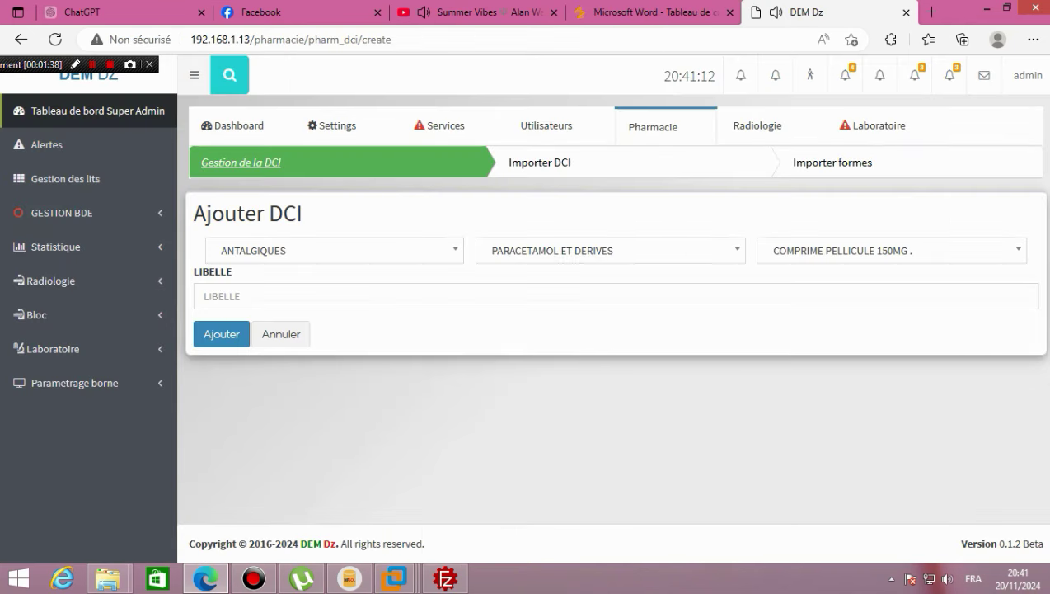
pyautogui.click(264, 296)
pyautogui.rightClick(264, 296)
pyautogui.click(306, 331)
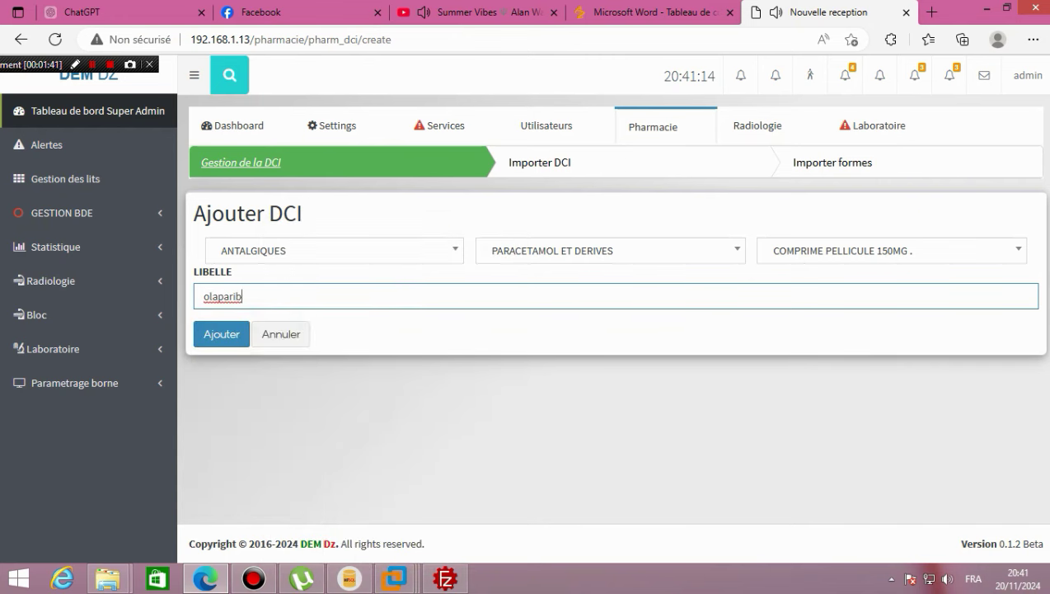
pyautogui.click(221, 334)
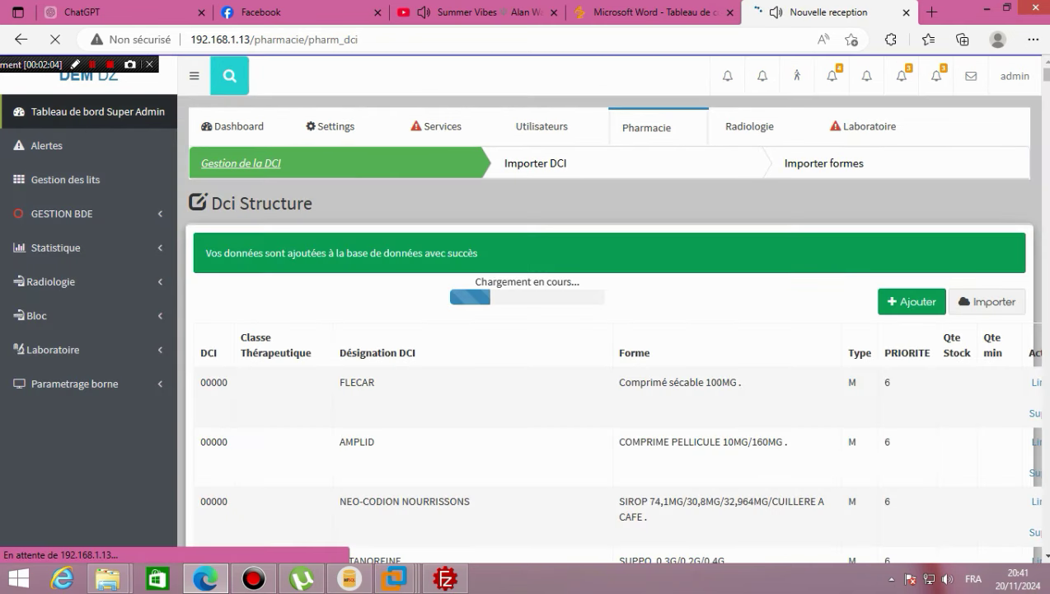
pyautogui.hotkey('ctrl', 'shift', 'Tab')
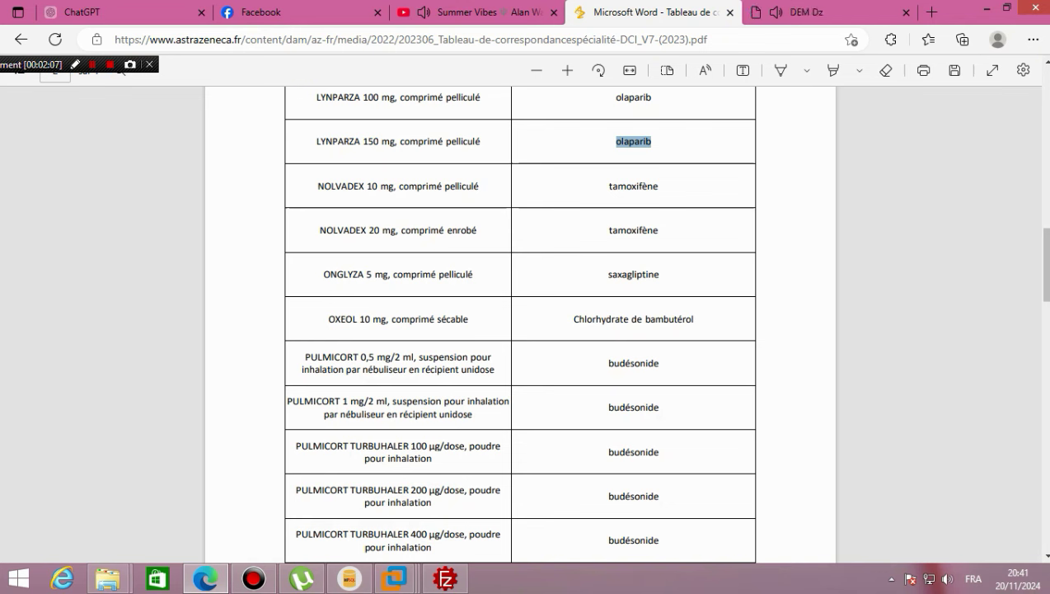
# Copy 'LYNPARZA 150 mg, comprimé pelliculé' from the PDF and return to DEM Dz's account menu
pyautogui.moveTo(316, 141); pyautogui.dragTo(481, 141)
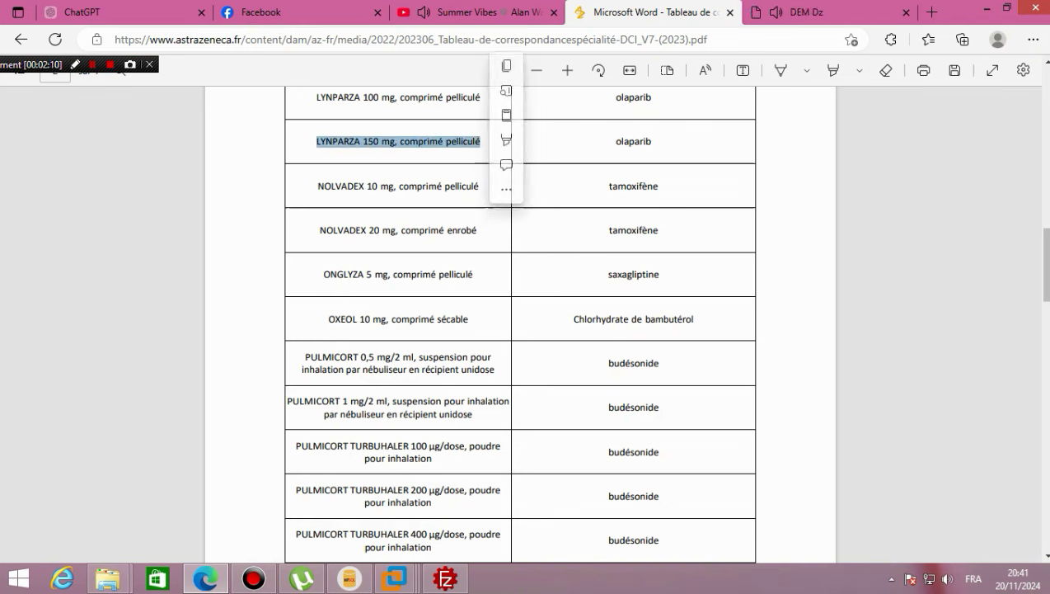
pyautogui.rightClick(474, 146)
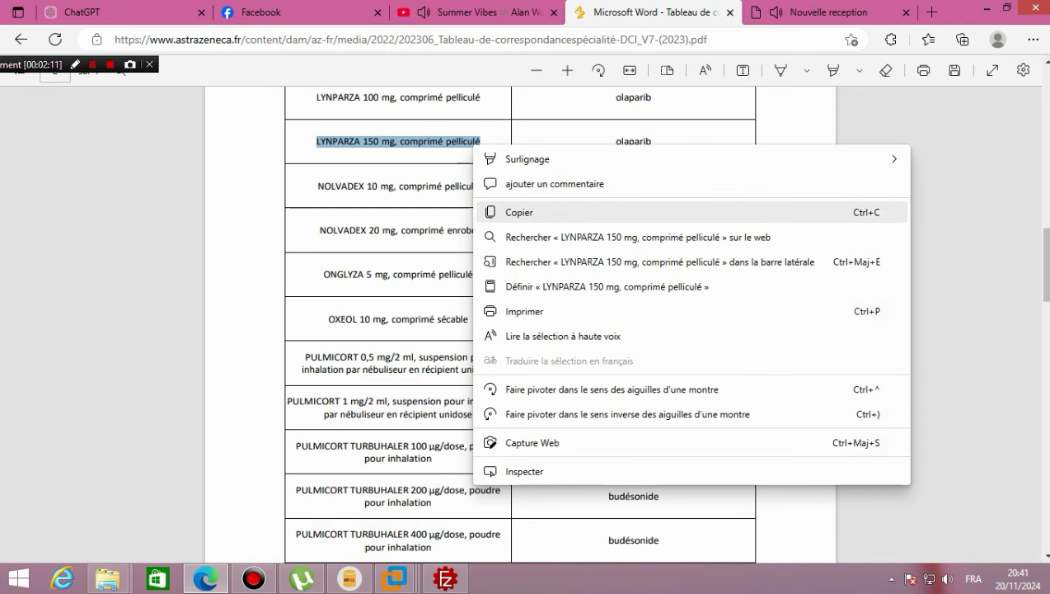
pyautogui.click(520, 212)
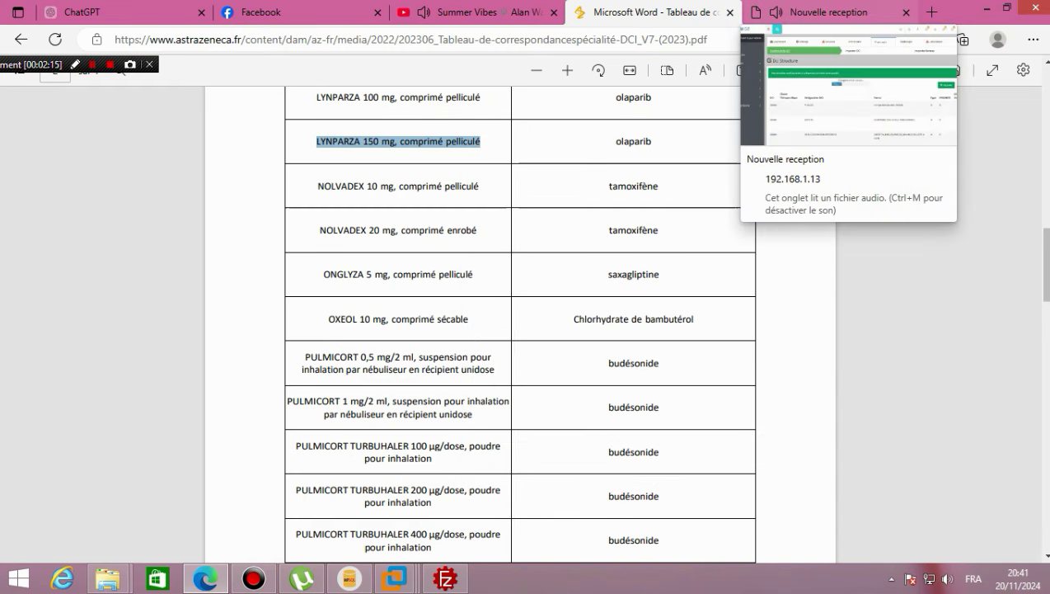
pyautogui.click(825, 12)
pyautogui.click(1015, 75)
# Log out of admin and sign in as another saved user with their password
pyautogui.click(989, 174)
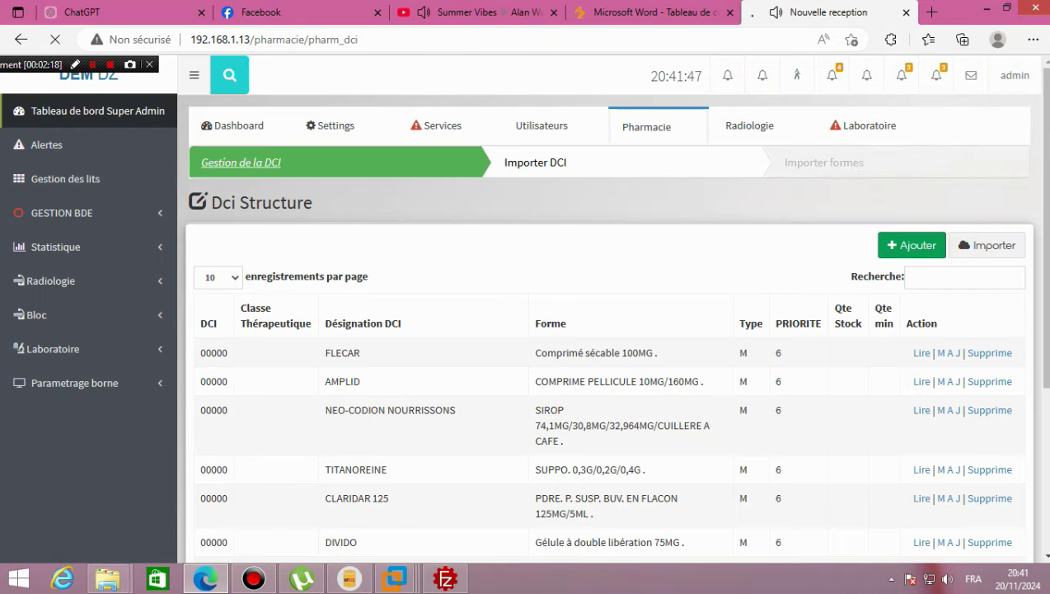
pyautogui.press('Down')
pyautogui.press('Down')
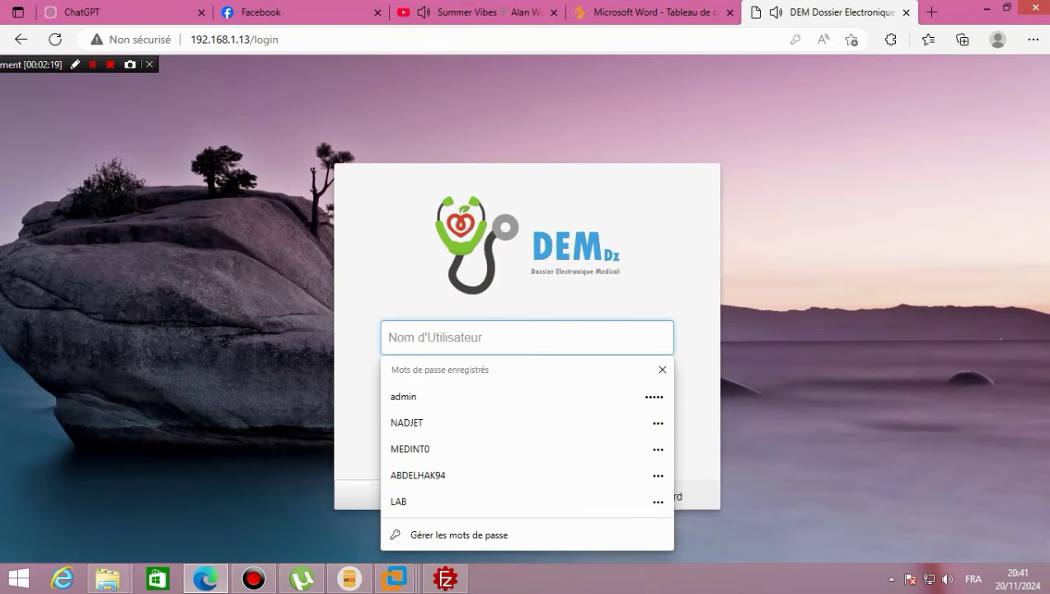
pyautogui.press('Down')
pyautogui.press('Return')
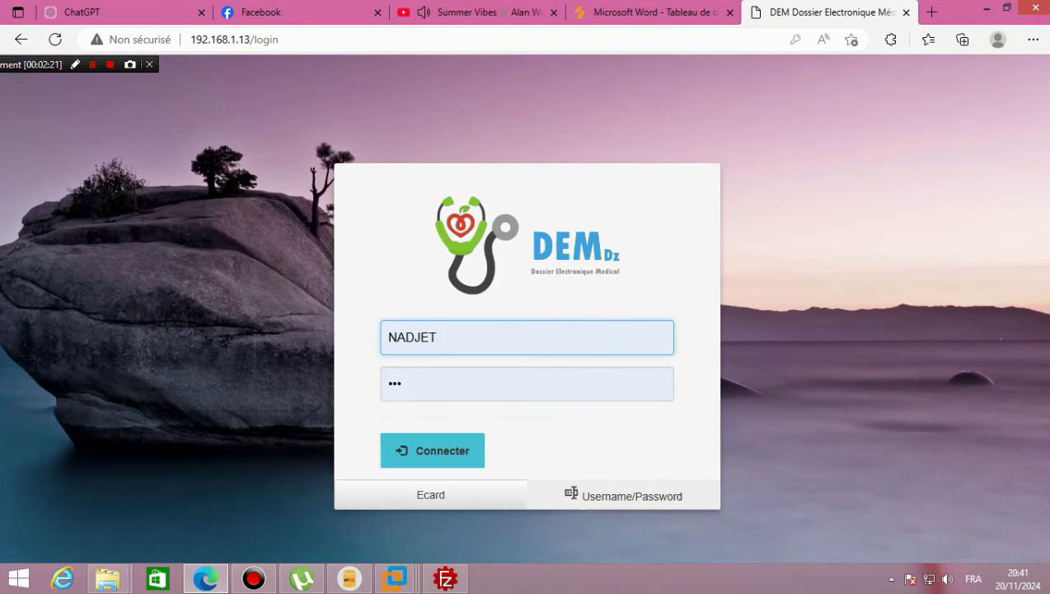
pyautogui.press('Tab')
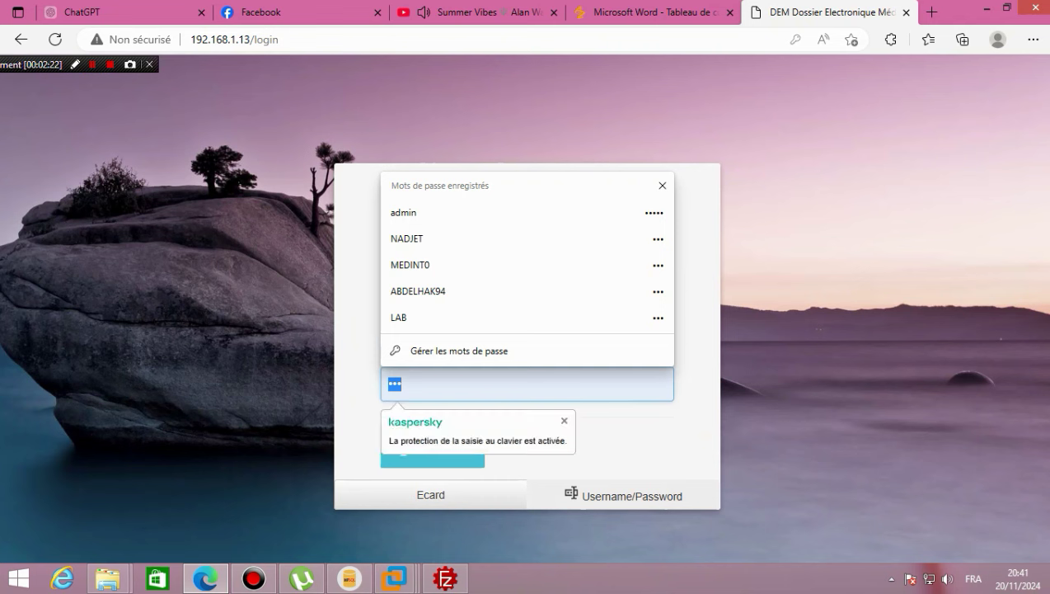
pyautogui.press('Escape')
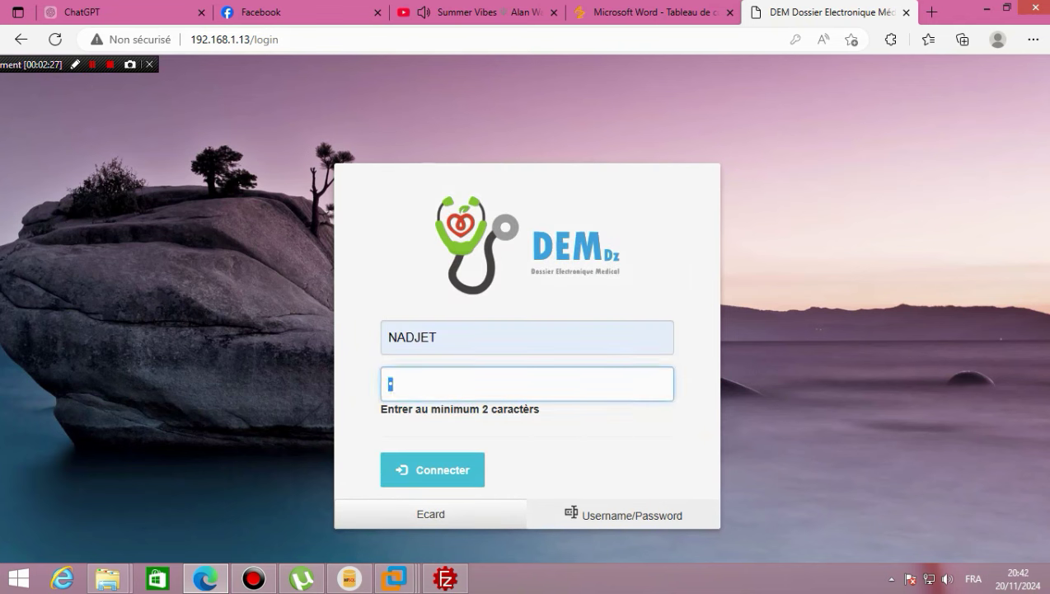
pyautogui.press('Tab')
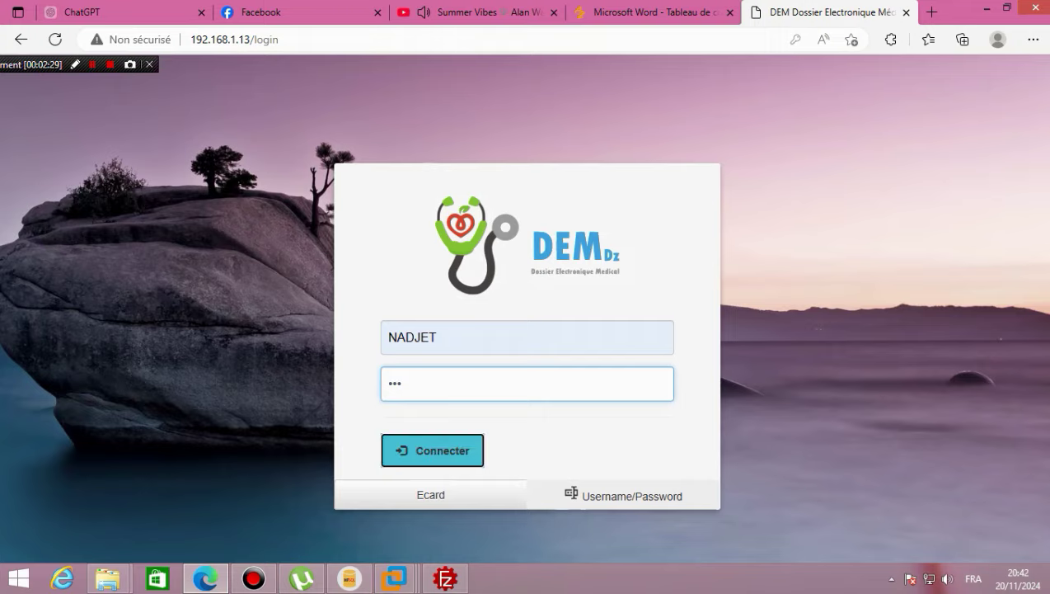
pyautogui.press('Return')
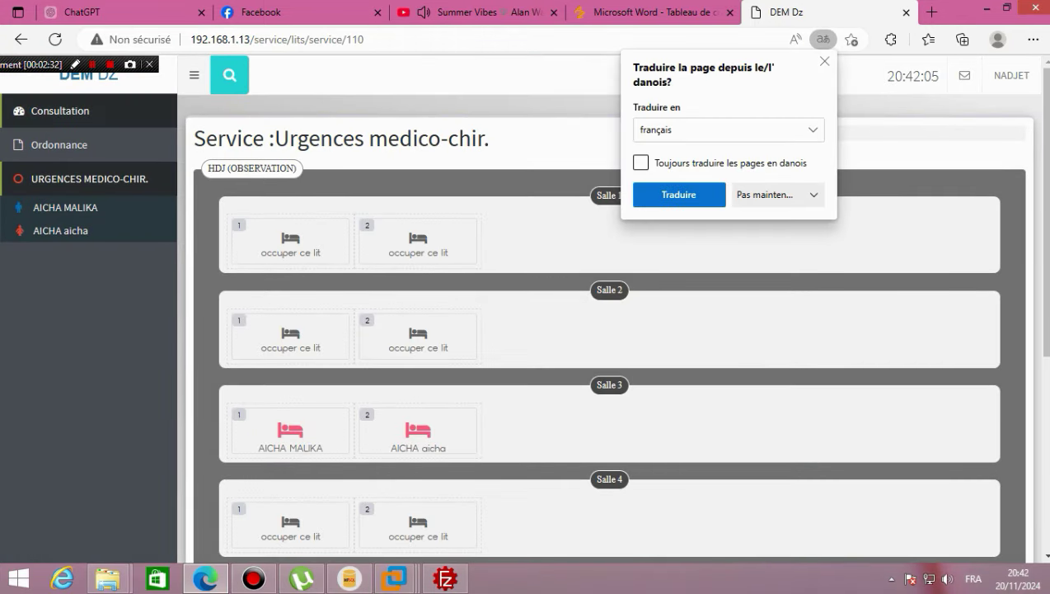
# Open the observed patient's consultation and start a medication search
pyautogui.click(60, 111)
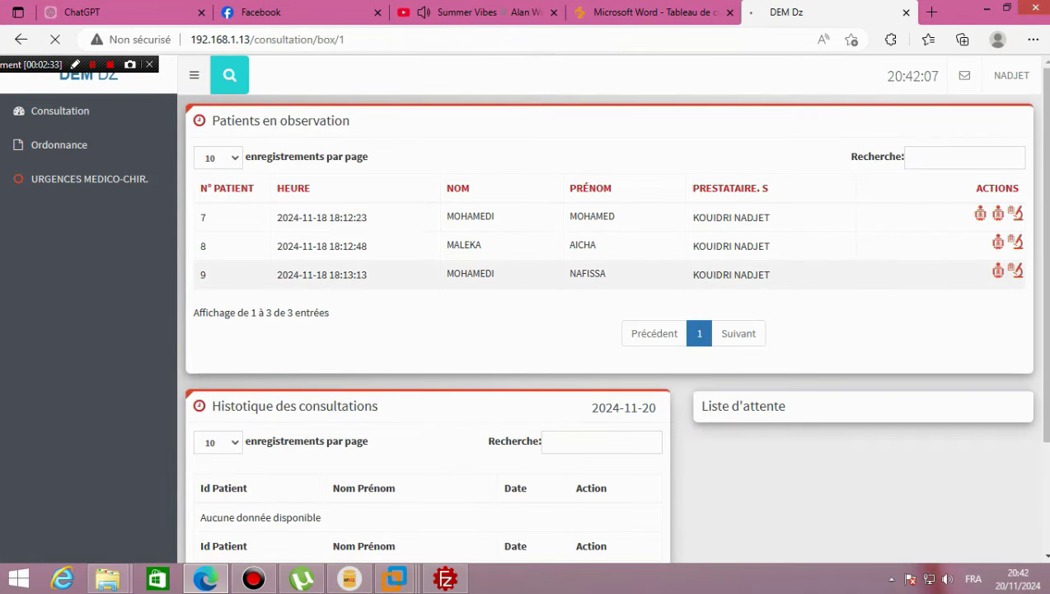
pyautogui.click(998, 271)
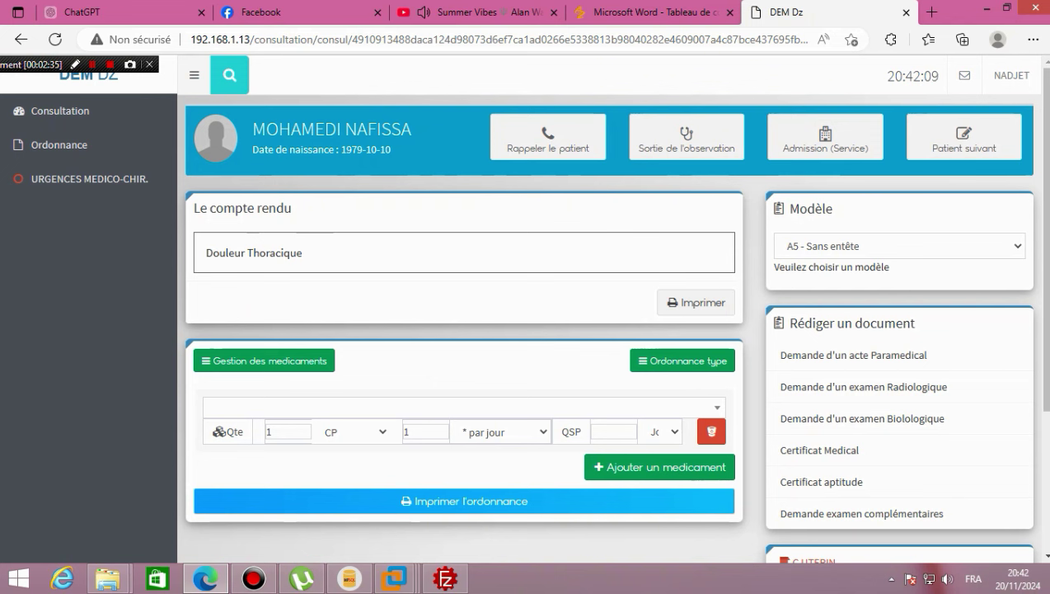
pyautogui.click(464, 407)
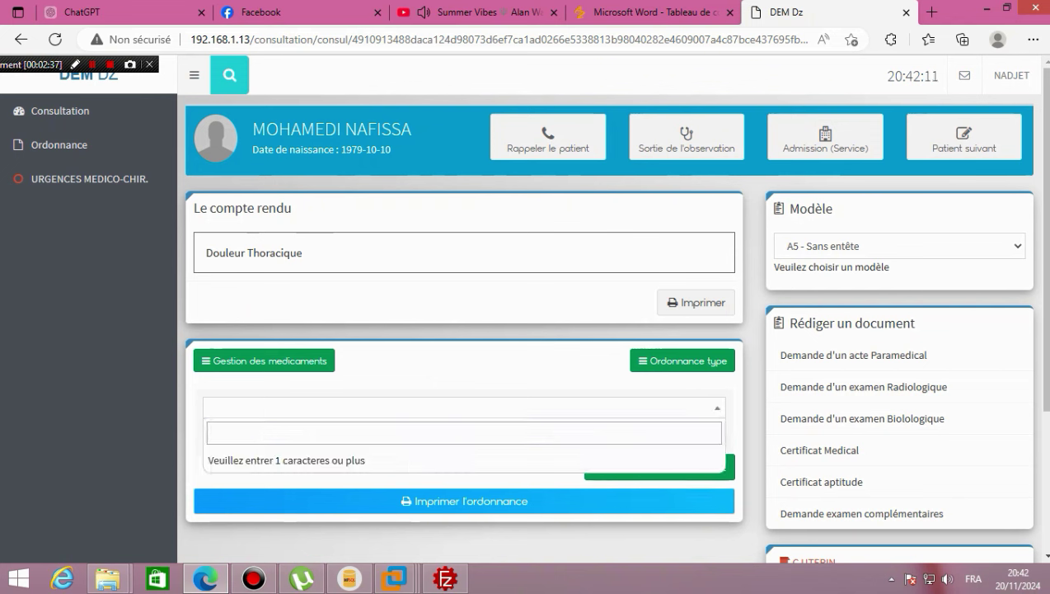
pyautogui.write('o')
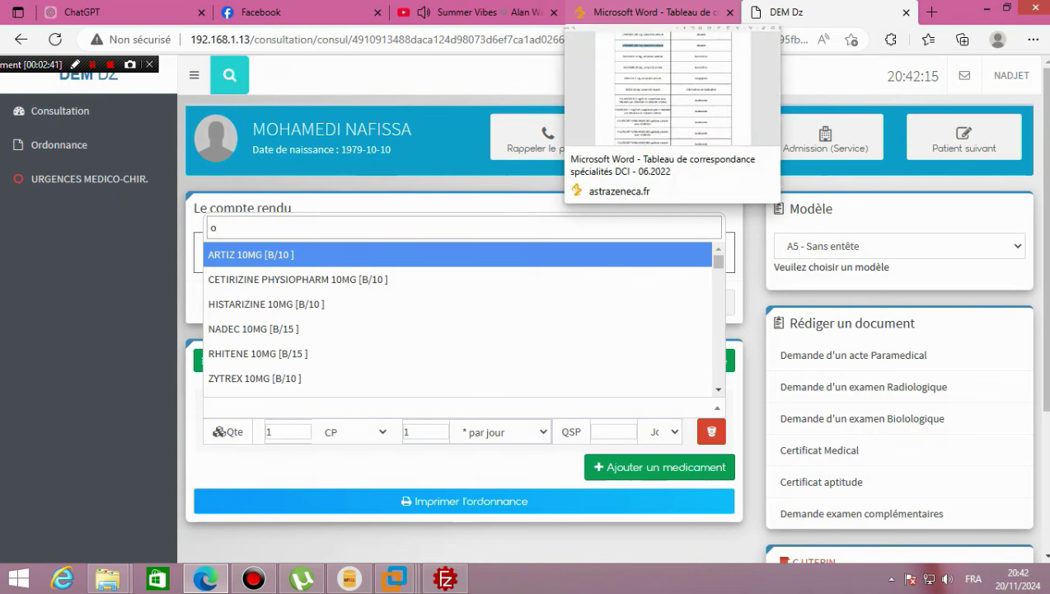
# Search the drug list for 'olapari' and 'ola', comparing against the PDF table
pyautogui.click(643, 12)
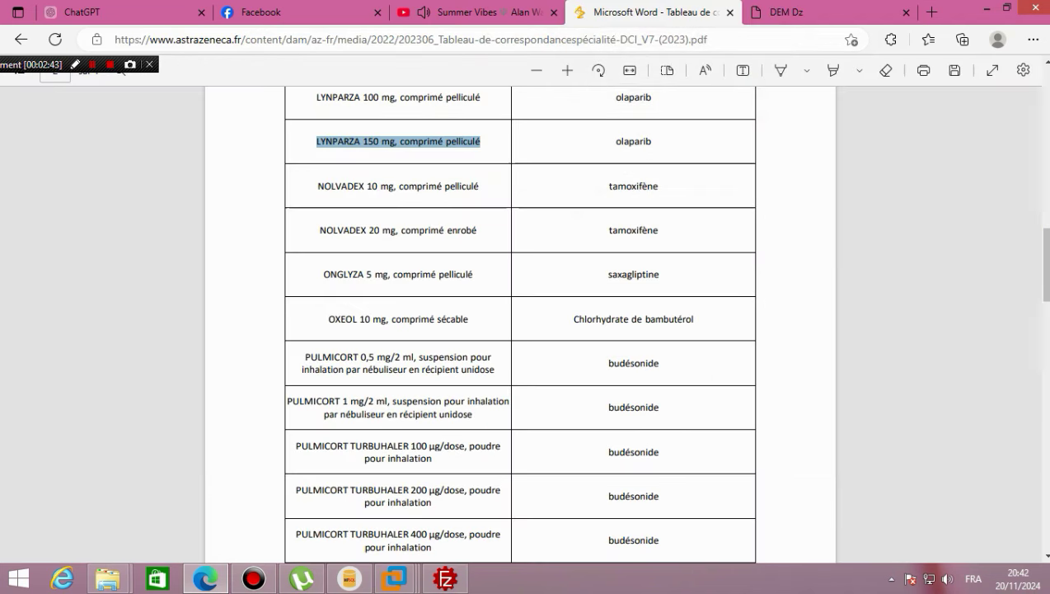
pyautogui.hotkey('ctrl', 'Tab')
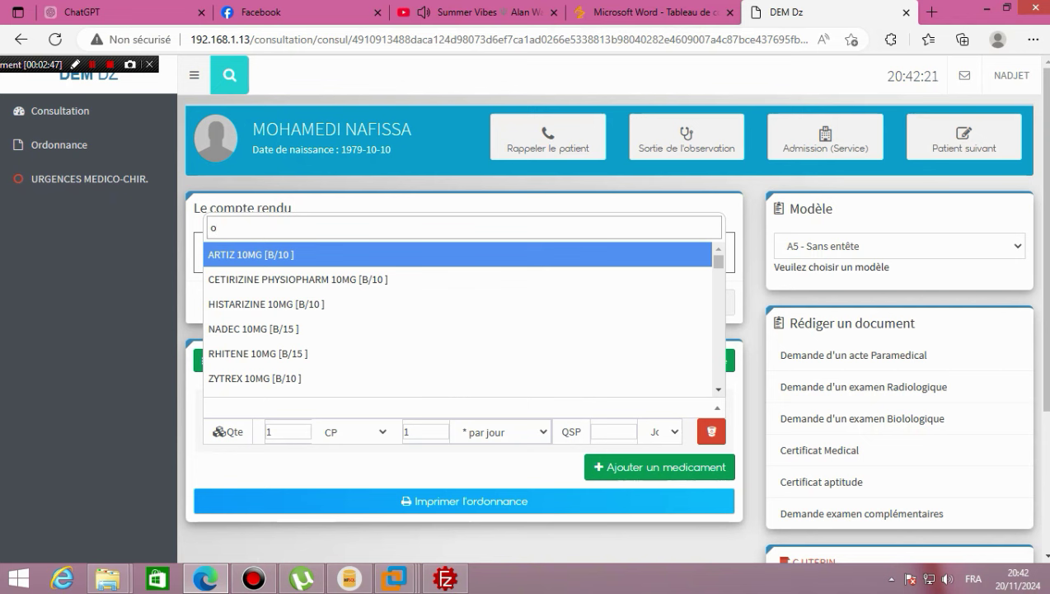
pyautogui.write('lapari')
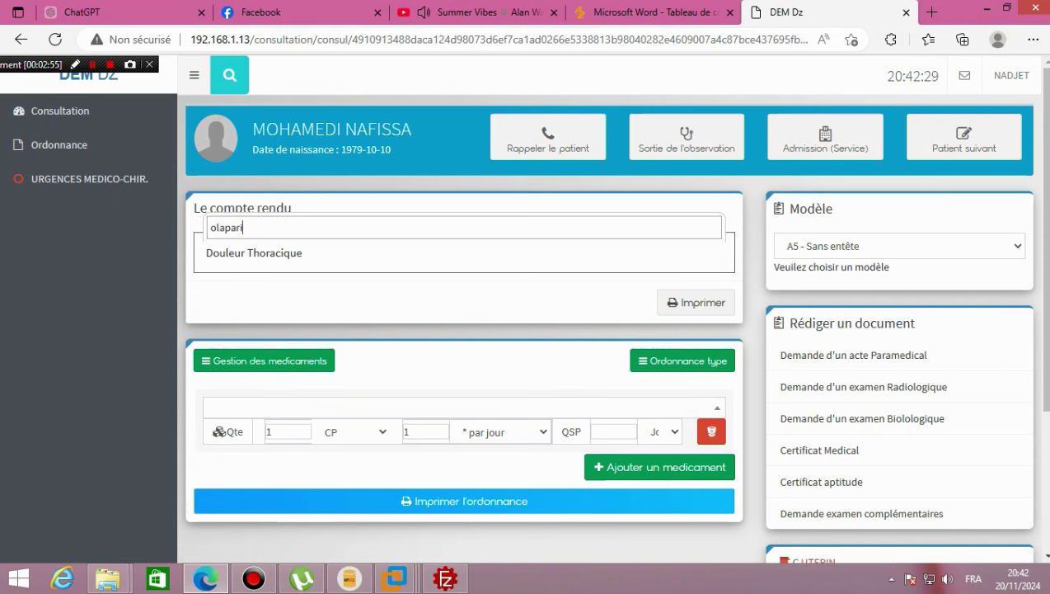
pyautogui.press('Escape')
pyautogui.press('Return')
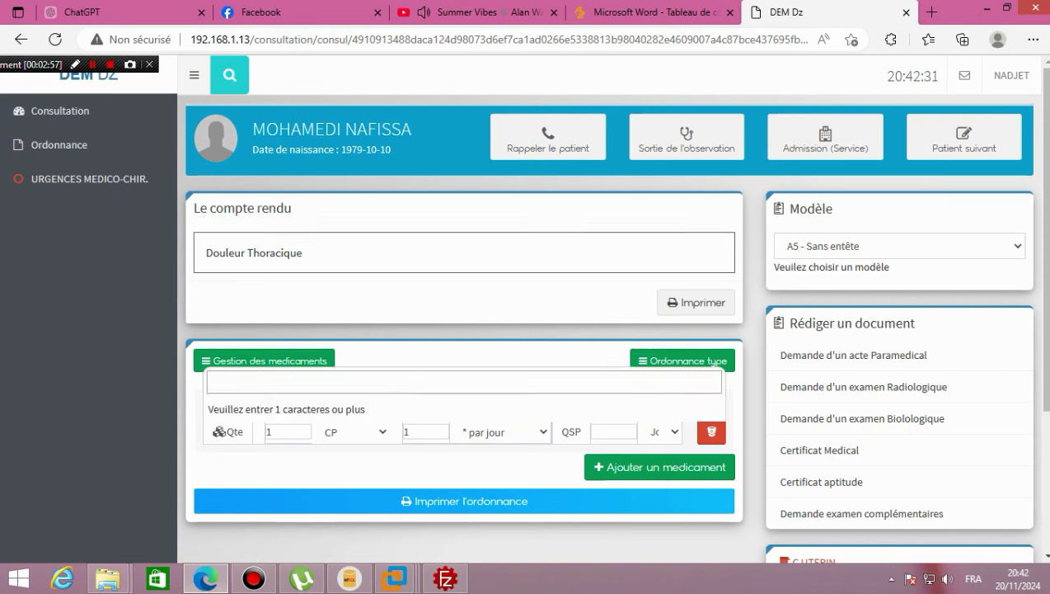
pyautogui.write('ola')
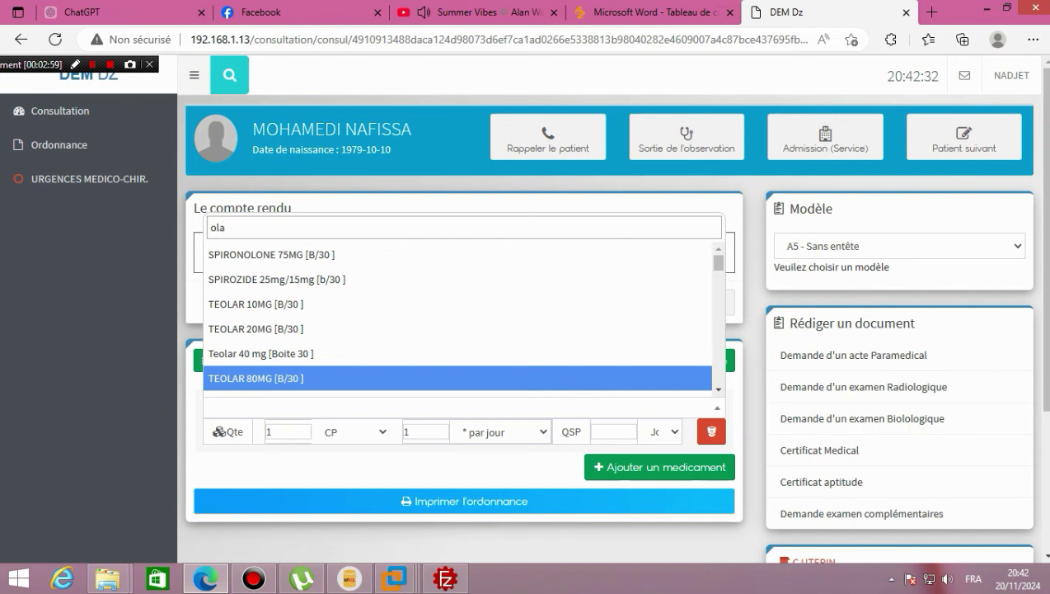
pyautogui.press('Up')
pyautogui.press('Up')
pyautogui.press('Up')
pyautogui.press('Up')
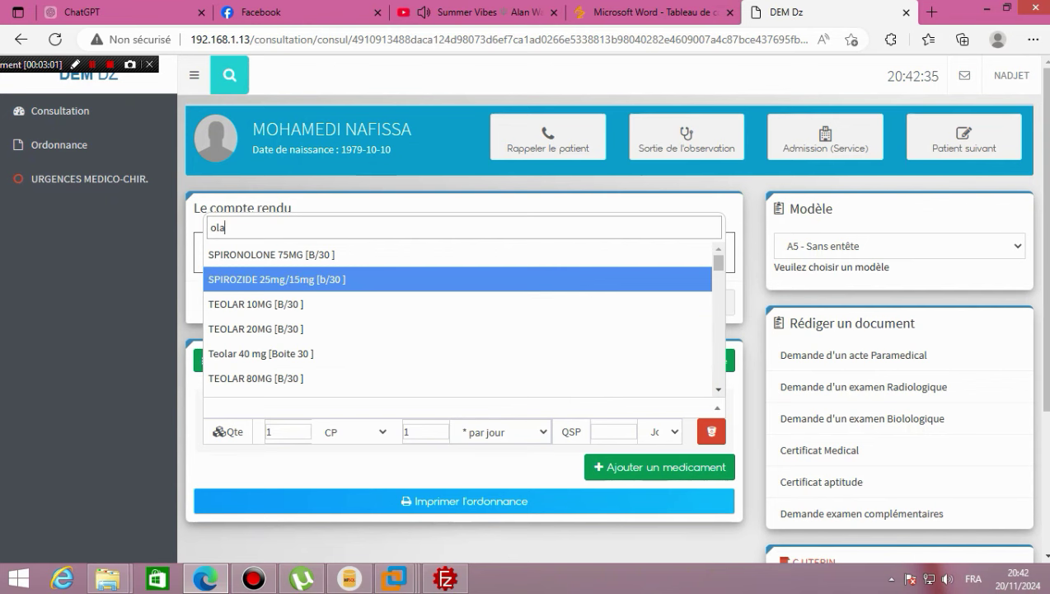
pyautogui.hotkey('ctrl', 'shift', 'Tab')
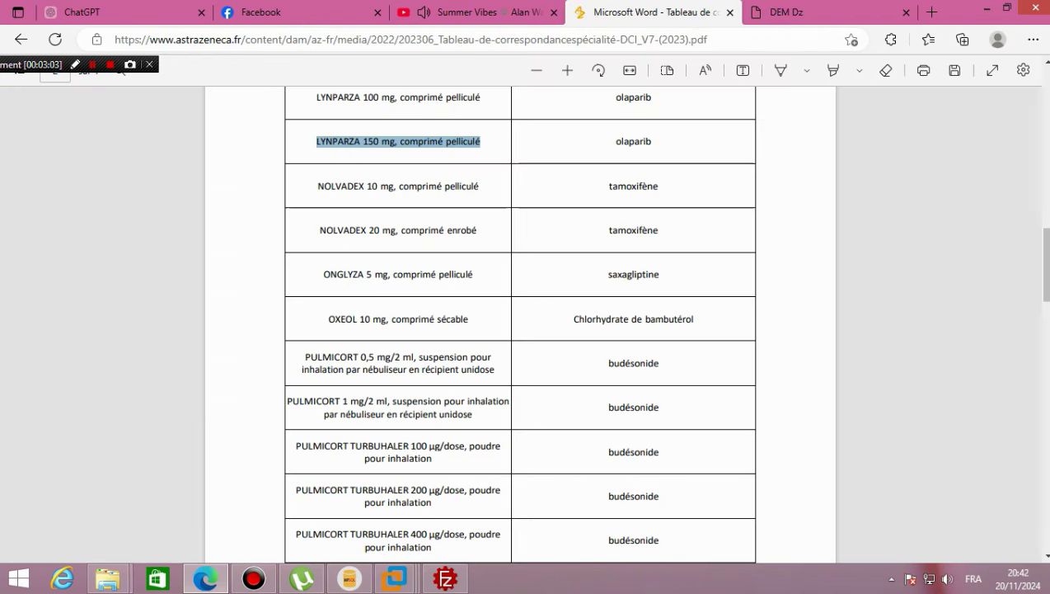
# Copy 'olaparib' again from the PDF table
pyautogui.moveTo(615, 141); pyautogui.dragTo(650, 141)
pyautogui.hotkey('ctrl', 'c')
pyautogui.rightClick(644, 141)
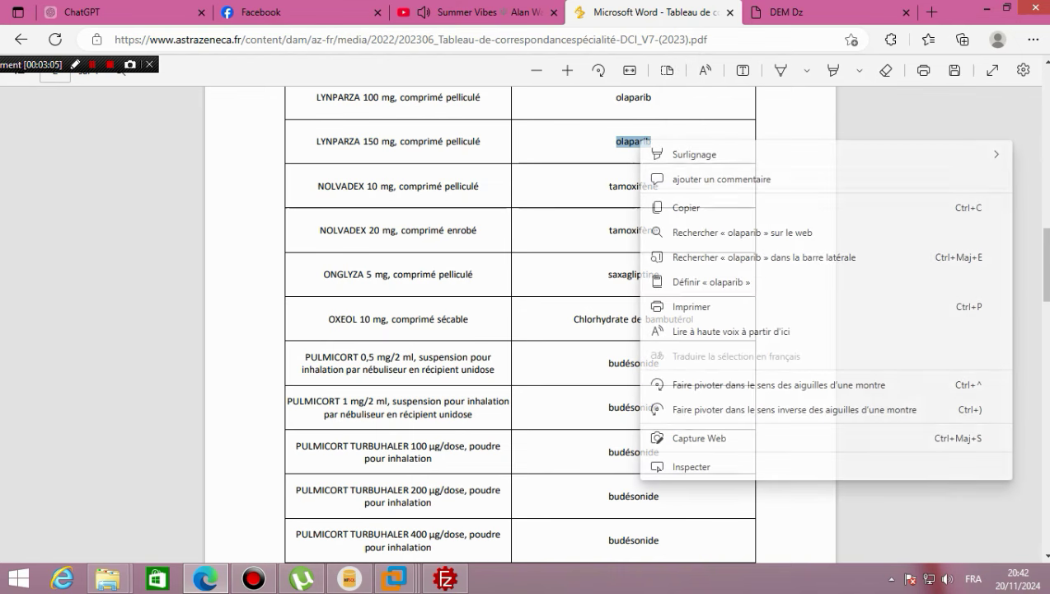
pyautogui.click(685, 207)
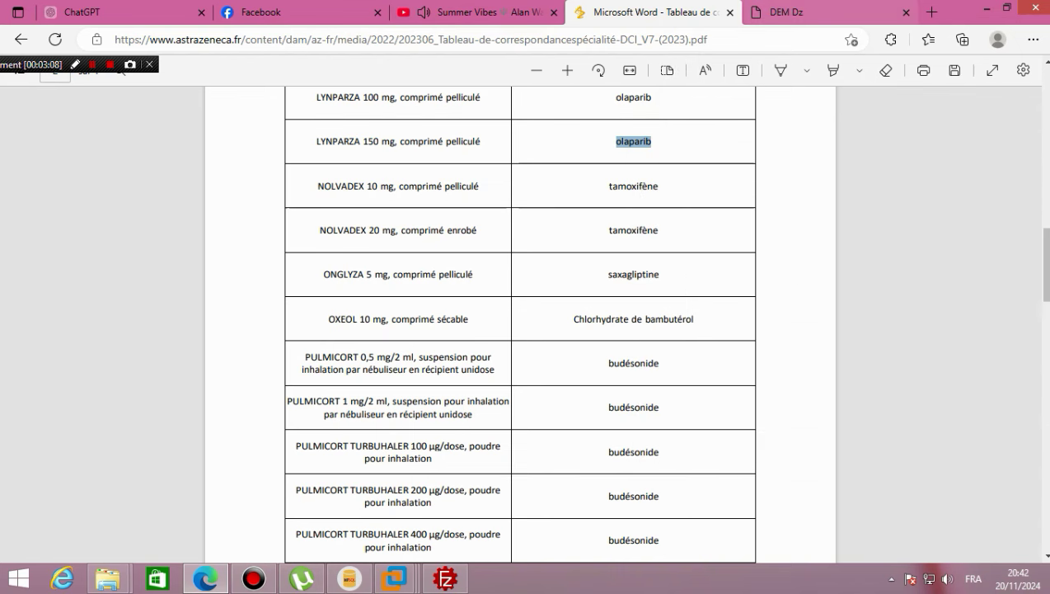
pyautogui.hotkey('ctrl', 'Tab')
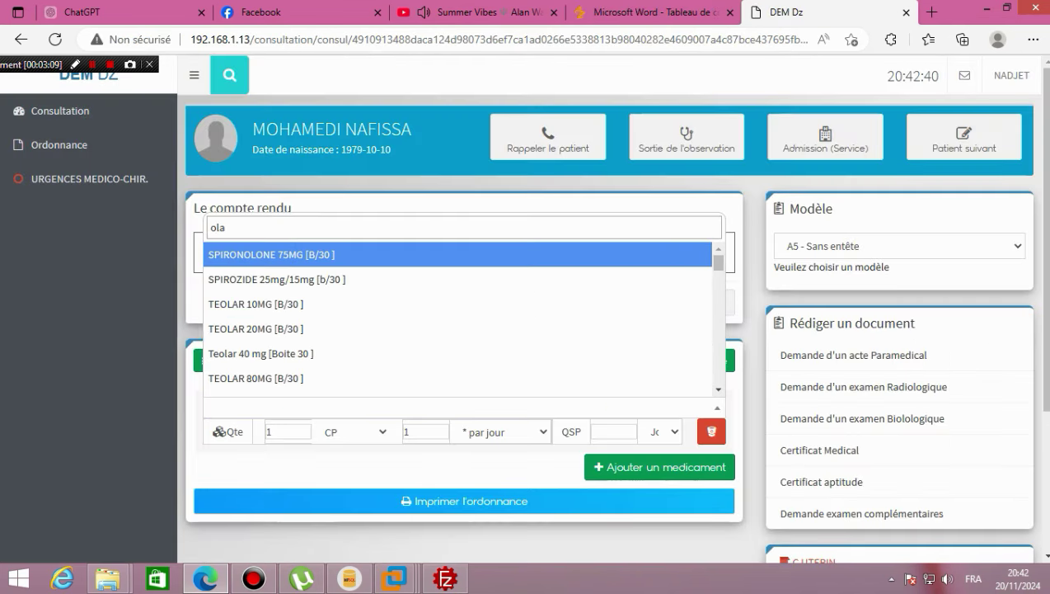
# Paste 'olaparib' into the medication searches, which find no matching drug
pyautogui.rightClick(216, 227)
pyautogui.click(247, 178)
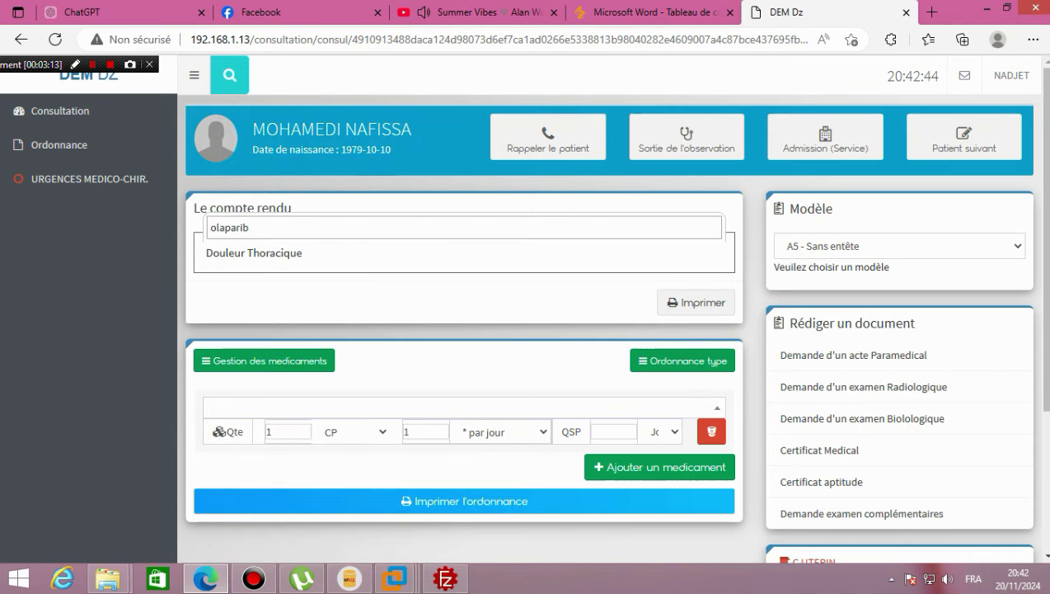
pyautogui.press('Escape')
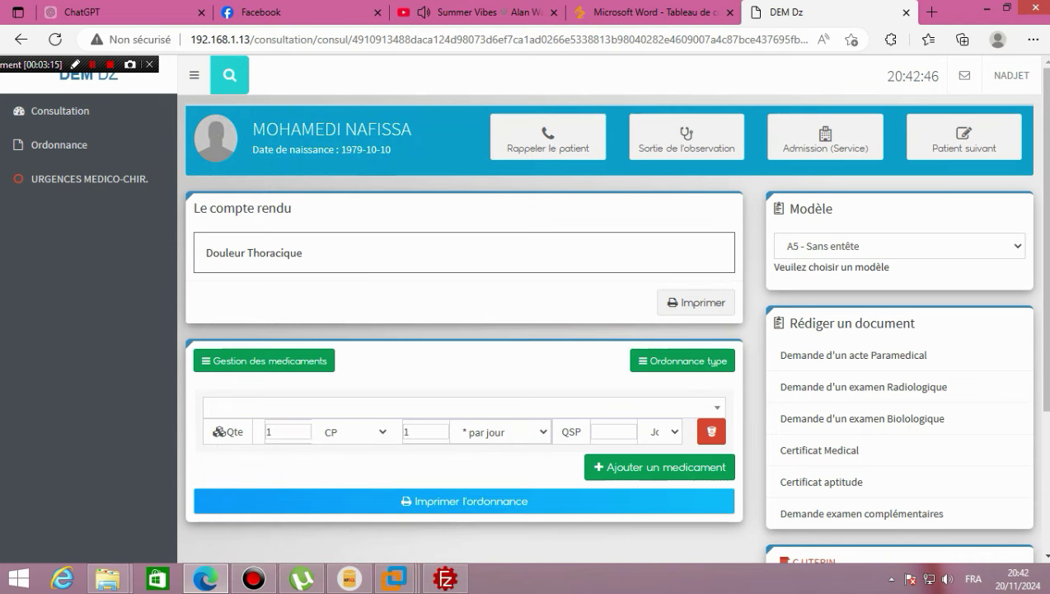
pyautogui.click(462, 407)
pyautogui.rightClick(284, 384)
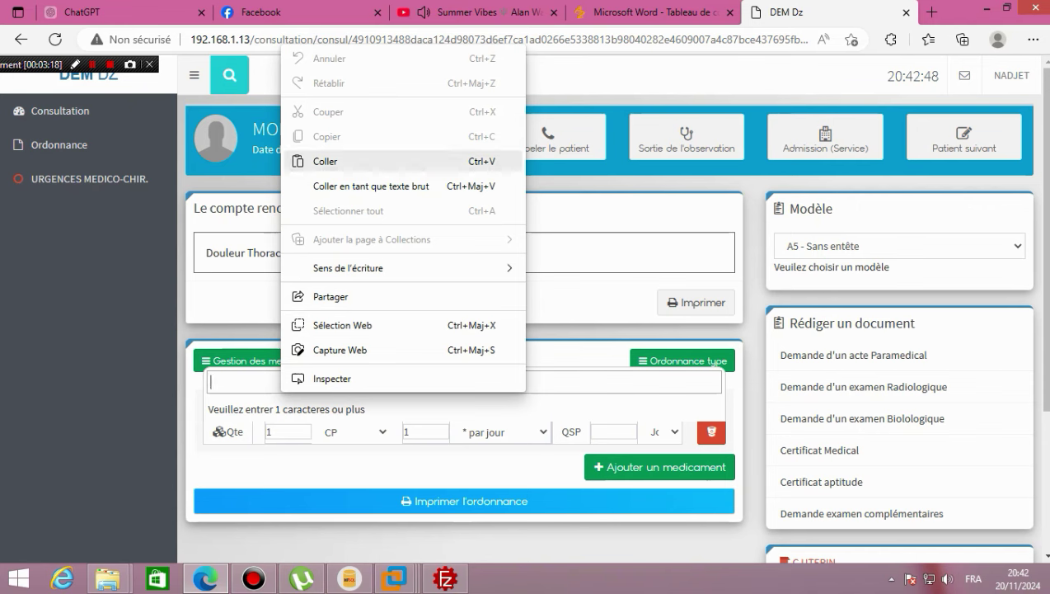
pyautogui.click(325, 161)
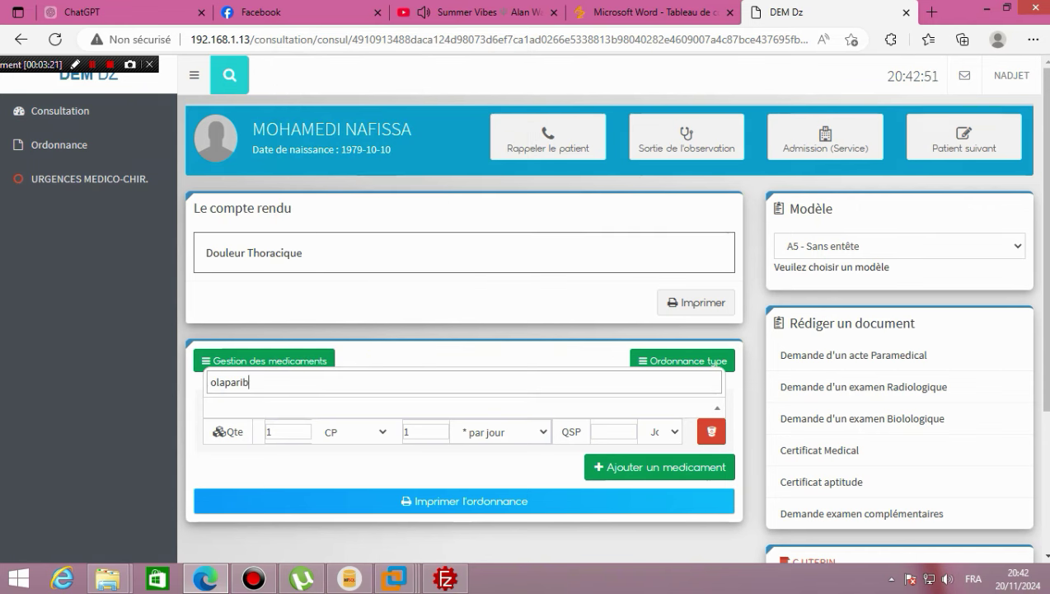
pyautogui.press('Escape')
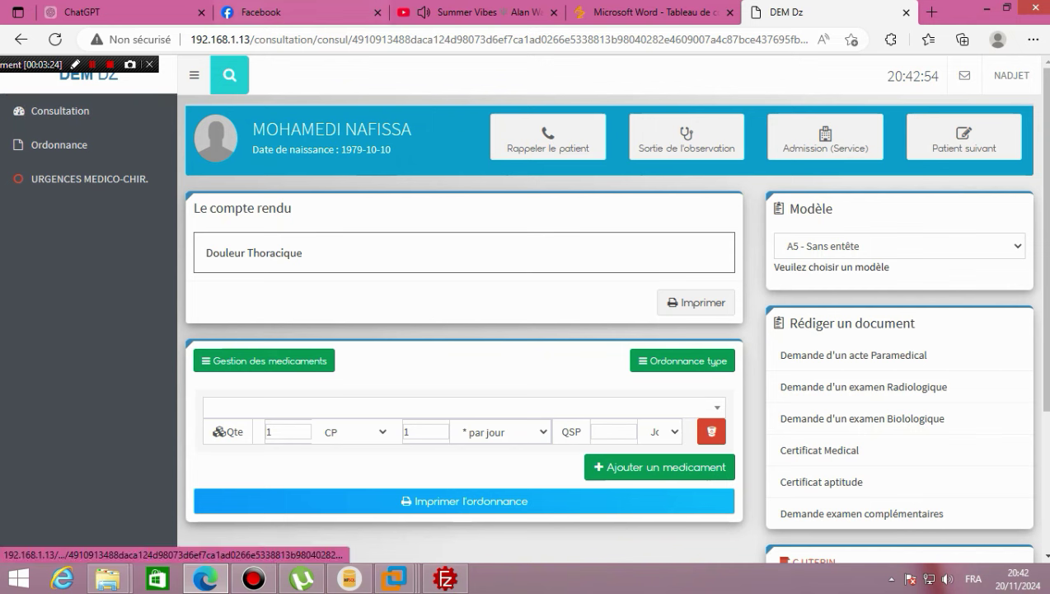
# Add a second medication row and open a new-medication form in a new tab
pyautogui.click(660, 466)
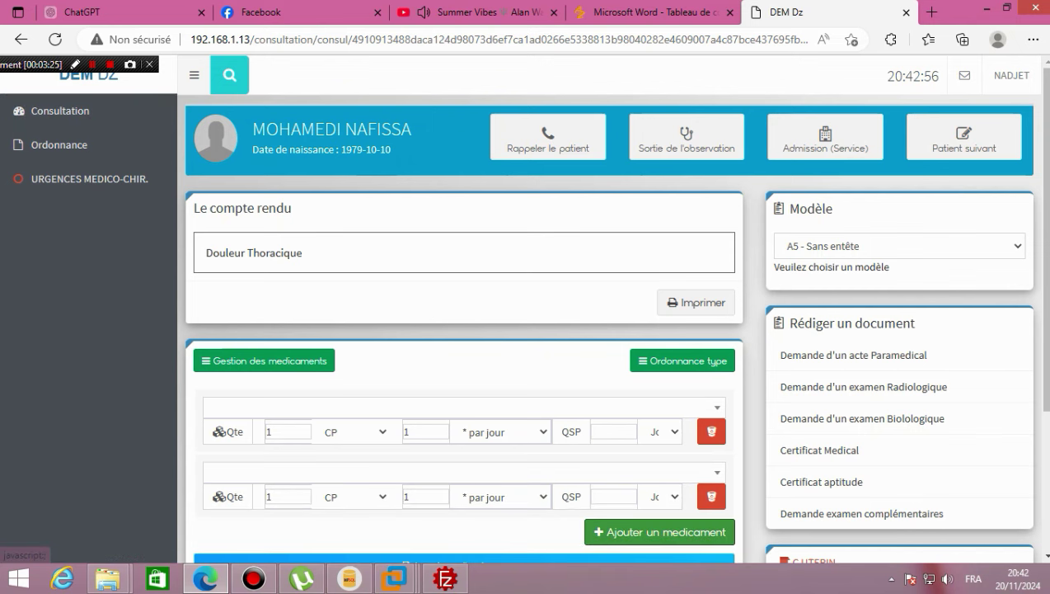
pyautogui.click(264, 360)
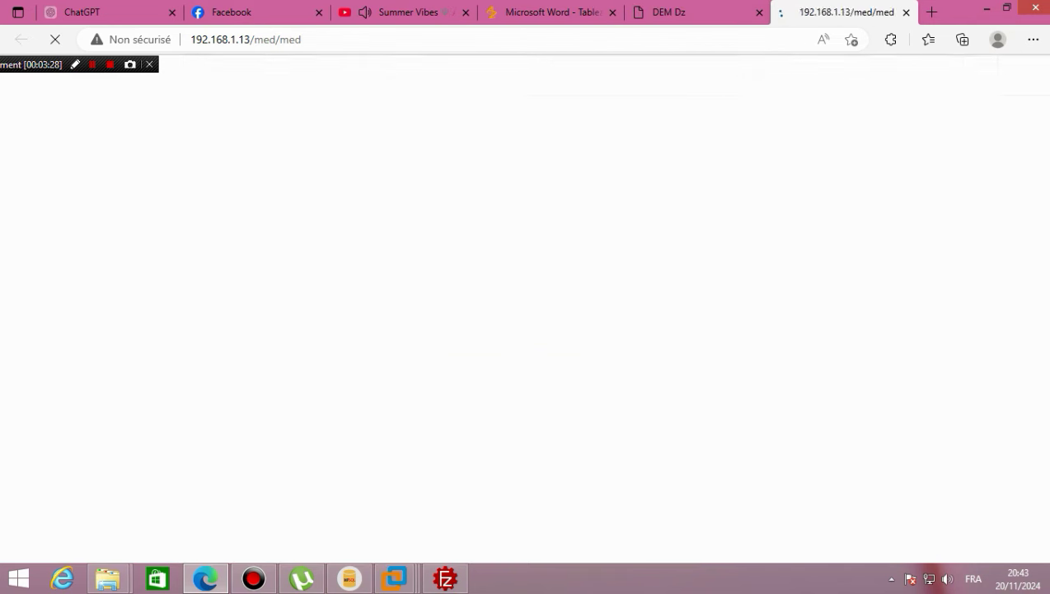
pyautogui.click(242, 158)
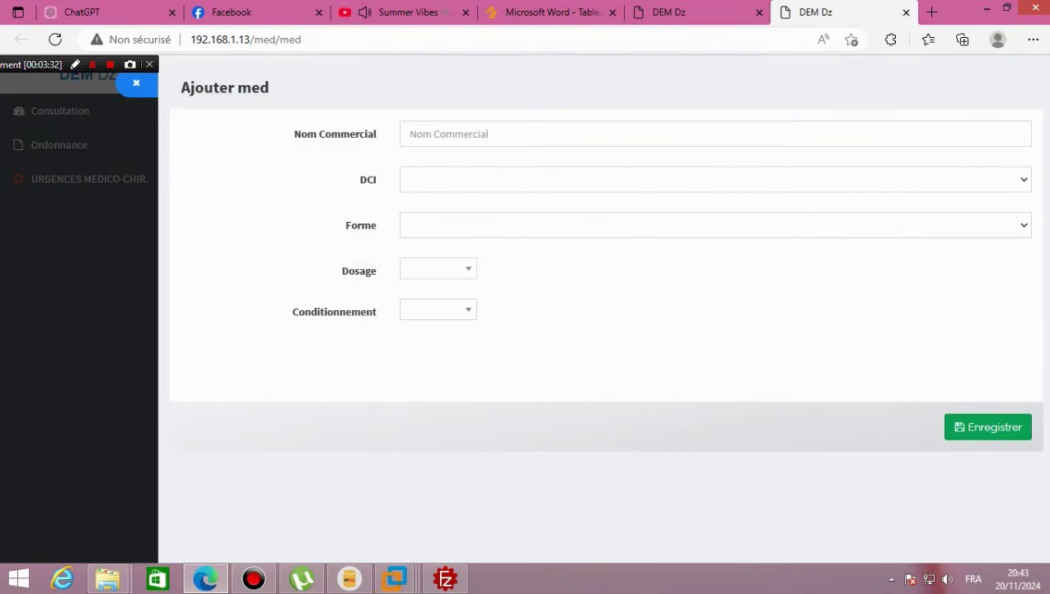
# Browse the DCI list, leaving Ofloxacine selected, and return to the consultation
pyautogui.click(716, 179)
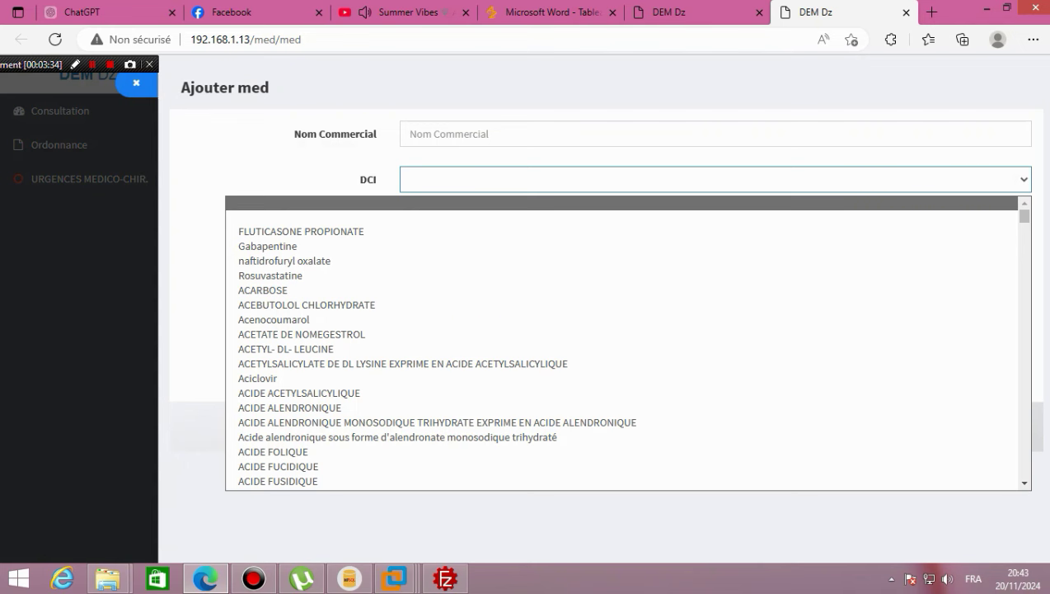
pyautogui.write('oxacine')
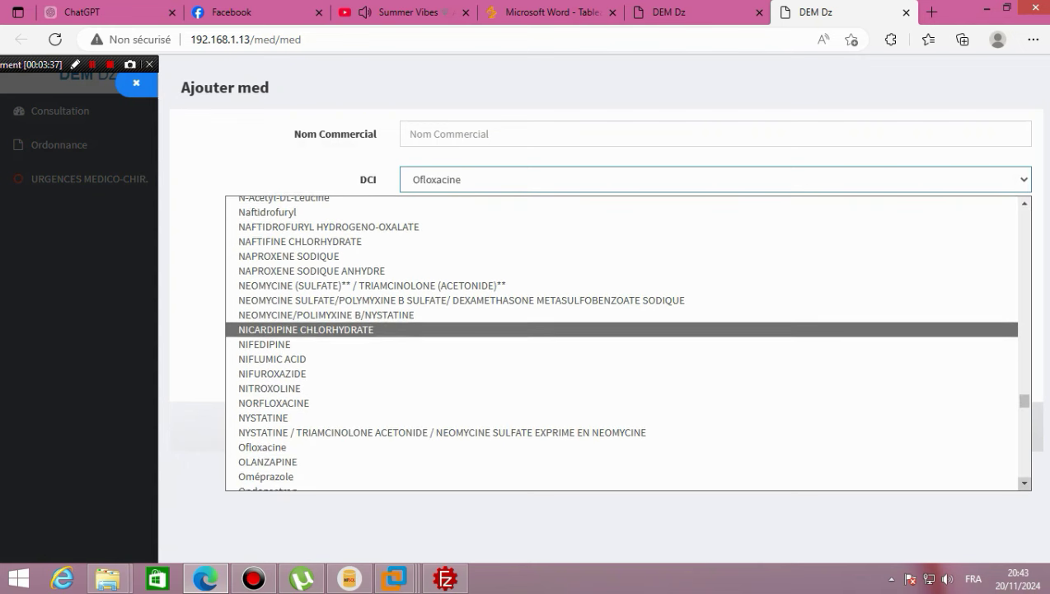
pyautogui.scroll(-4, 621, 342)
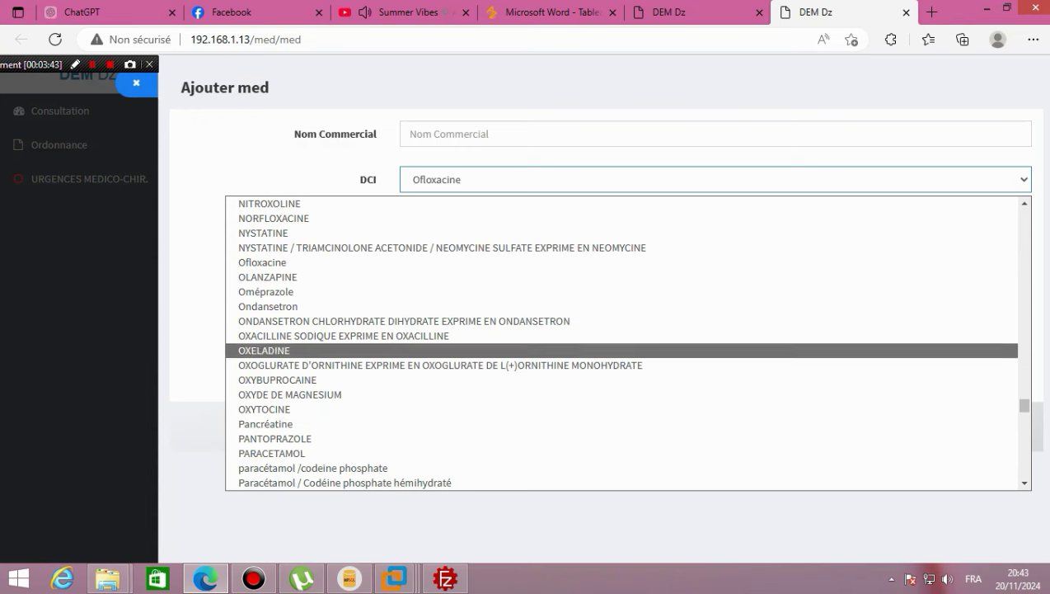
pyautogui.press('Escape')
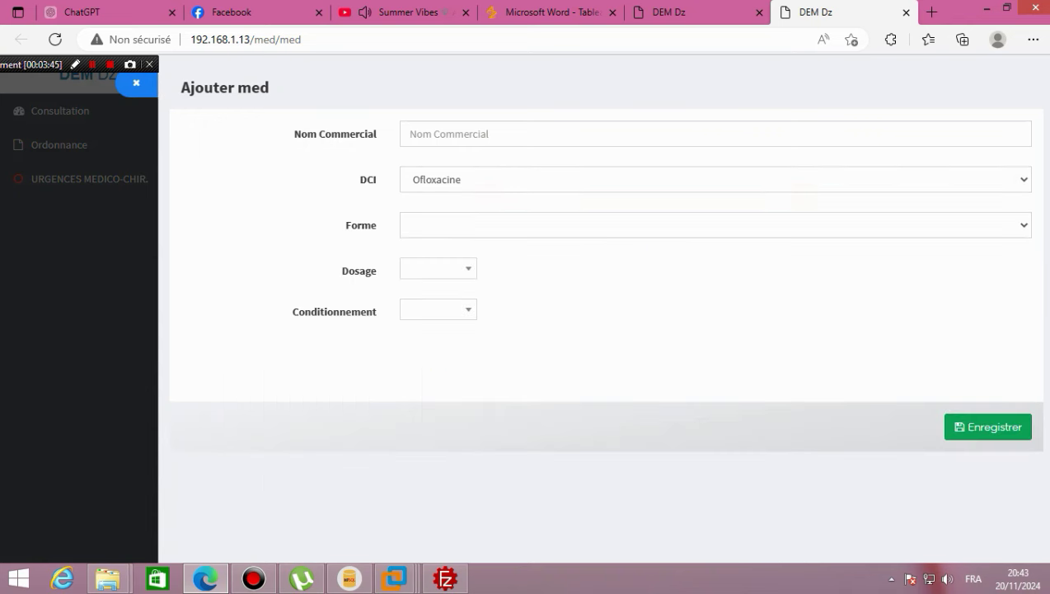
pyautogui.click(676, 13)
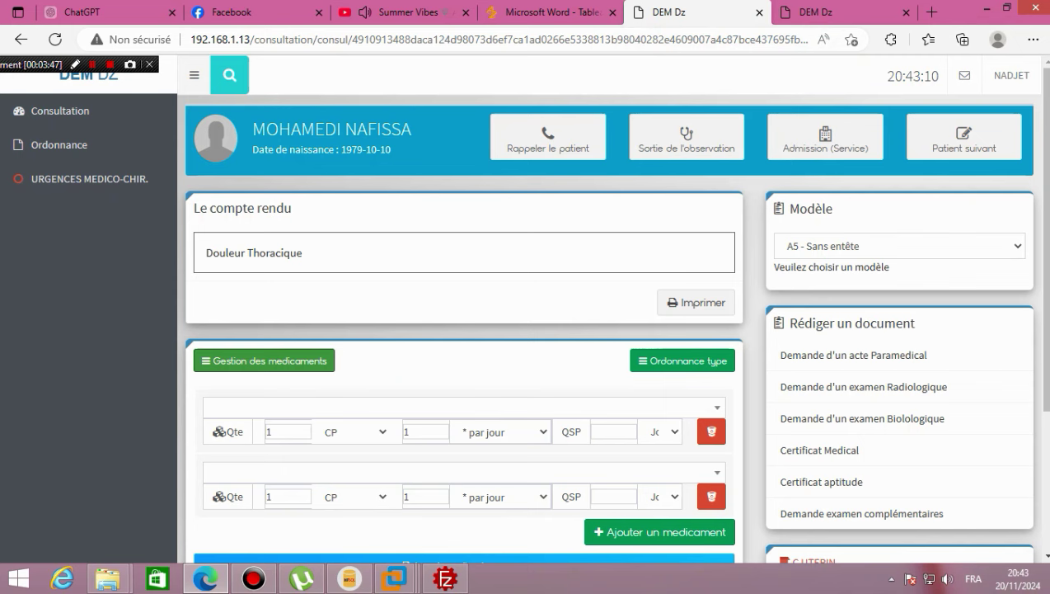
# Copy 'LYNPARZA 150 mg, comprimé pelliculé' from the PDF table
pyautogui.click(548, 12)
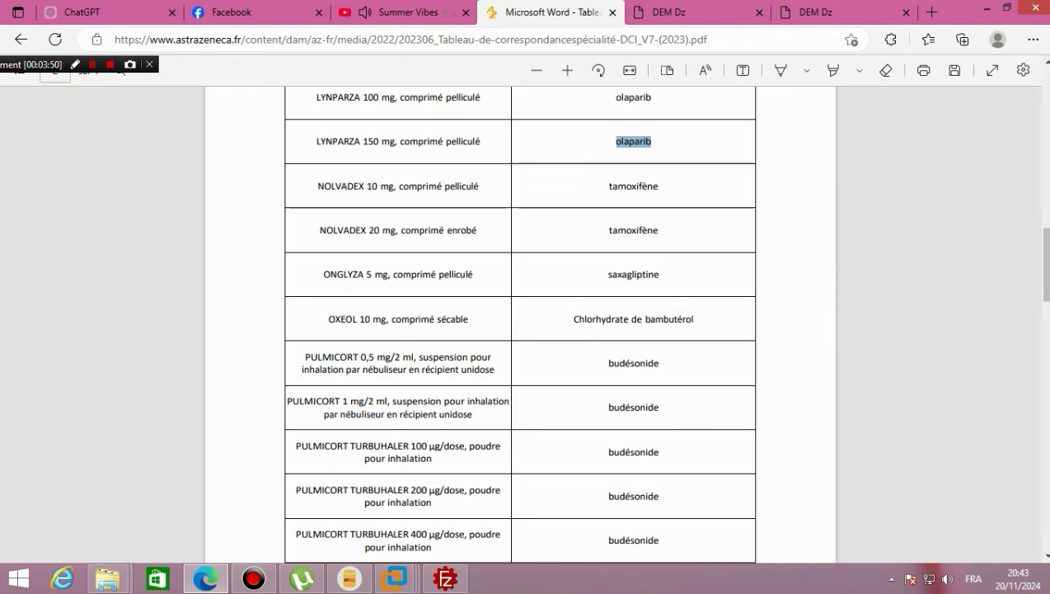
pyautogui.moveTo(317, 141); pyautogui.dragTo(480, 141)
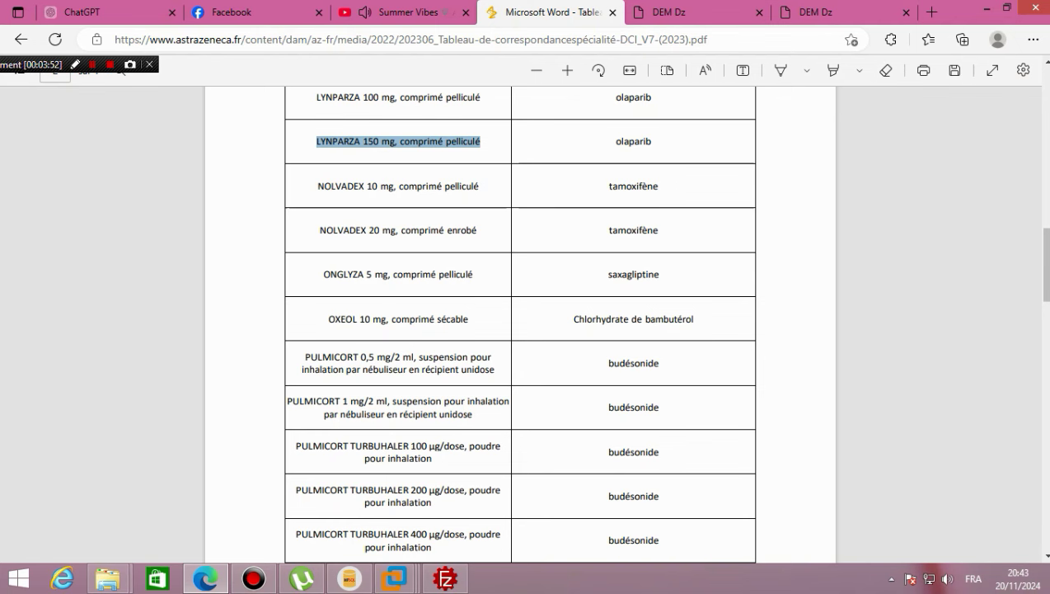
pyautogui.rightClick(454, 145)
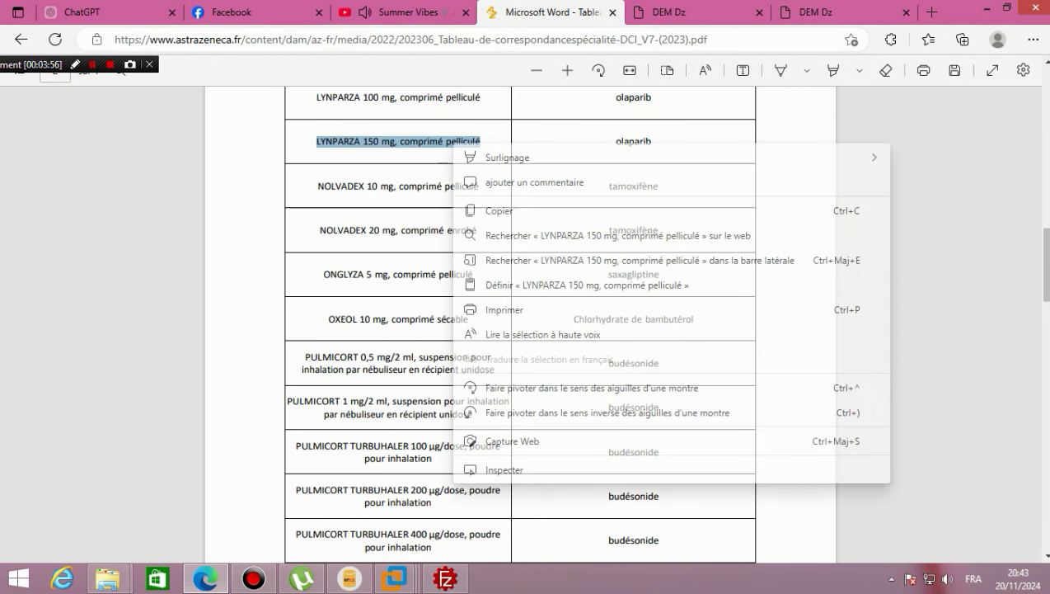
pyautogui.click(499, 211)
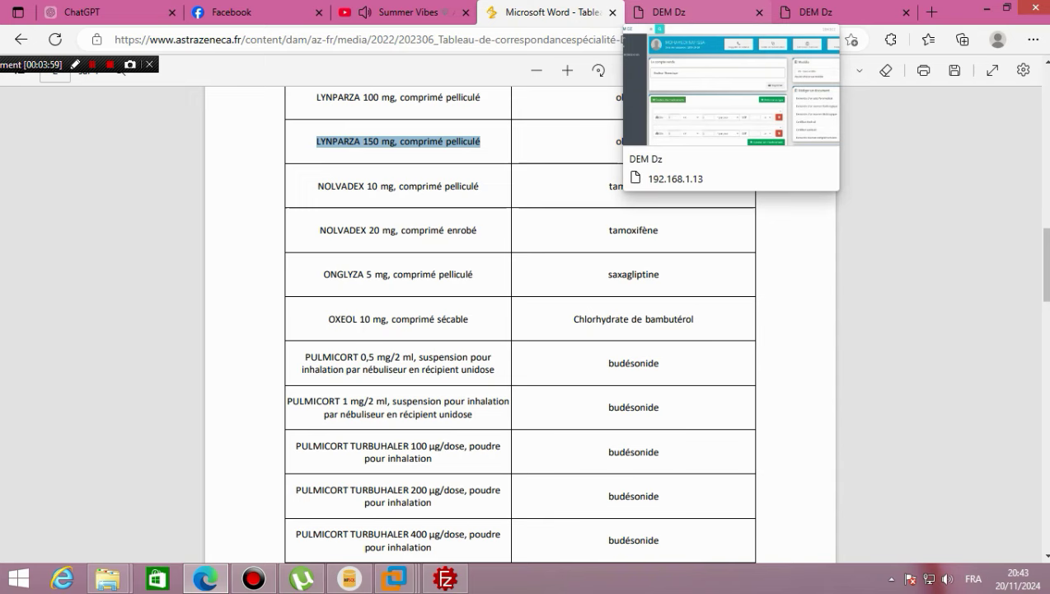
# In the Ajouter med form, reset DCI to blank and select the Nom Commercial field
pyautogui.click(676, 13)
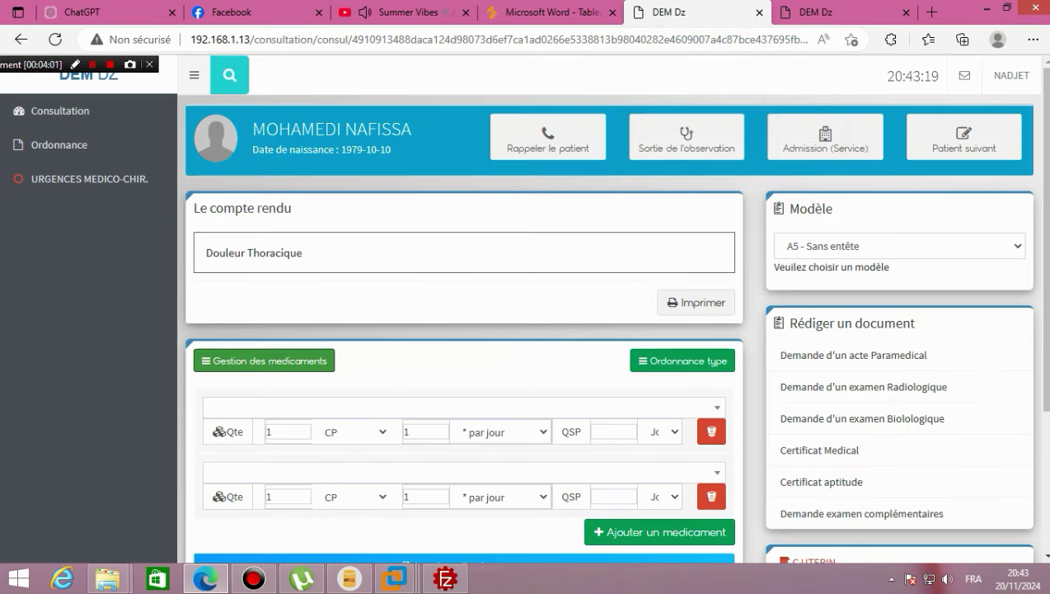
pyautogui.click(816, 12)
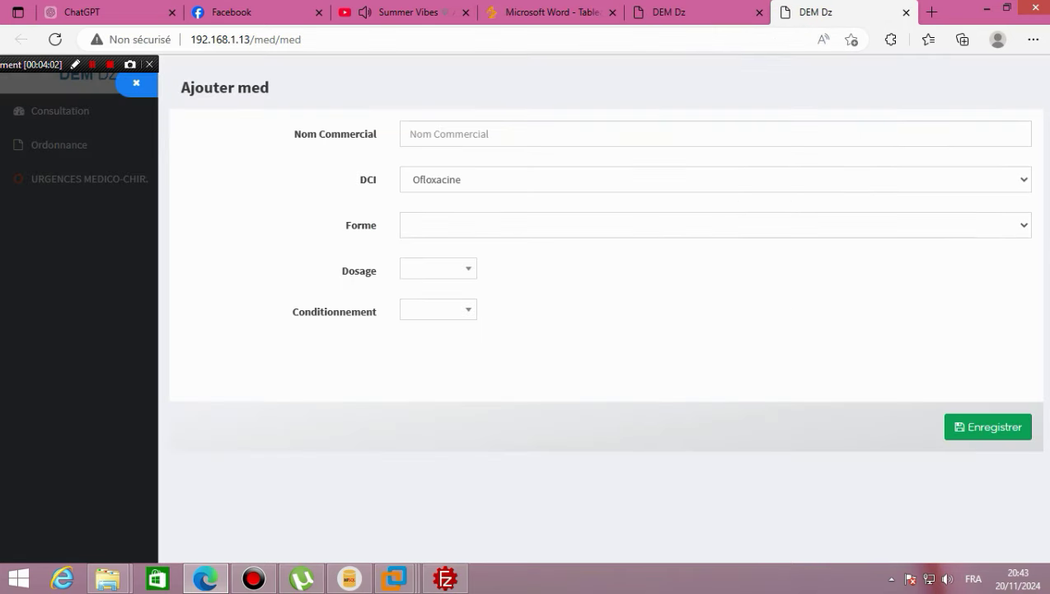
pyautogui.click(709, 179)
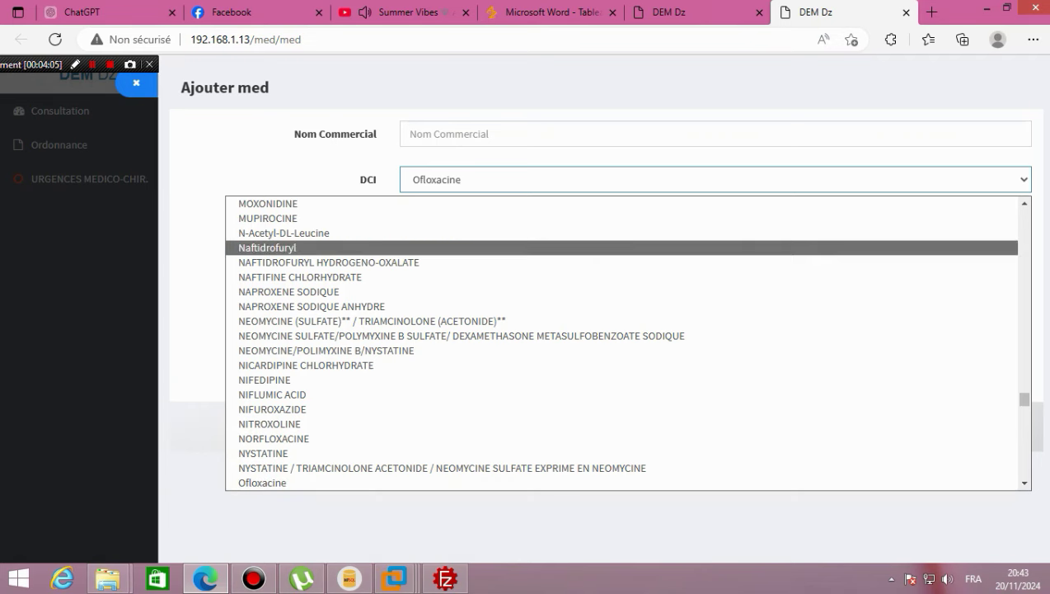
pyautogui.scroll(5, 495, 275)
pyautogui.scroll(15, 495, 275)
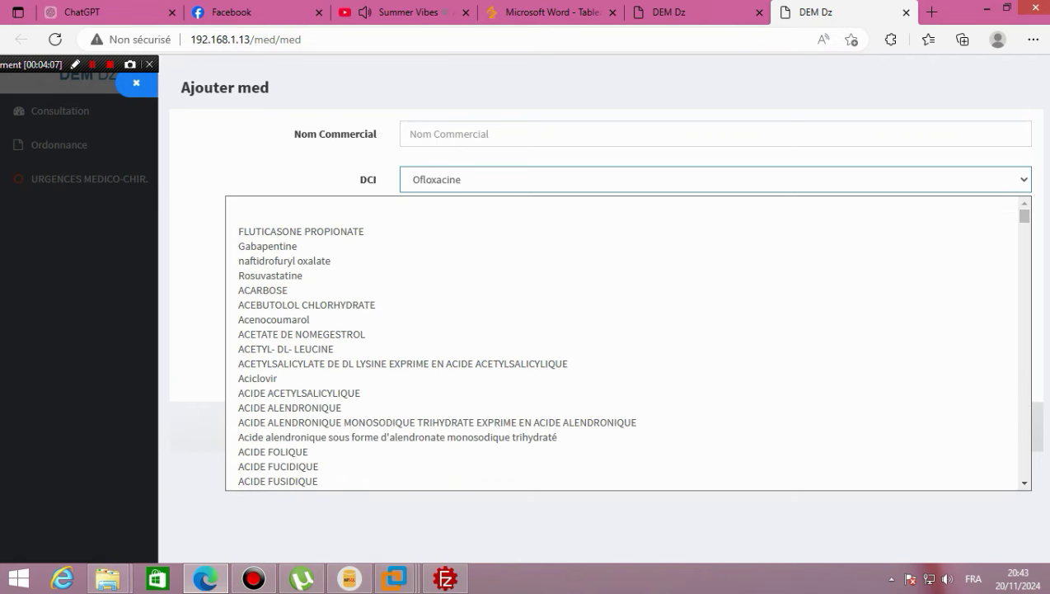
pyautogui.click(494, 202)
pyautogui.click(485, 136)
# Paste 'LYNPARZA 150 mg, comprimé pelliculé' into Nom Commercial and set Forme to comprimé pelliculé
pyautogui.rightClick(485, 142)
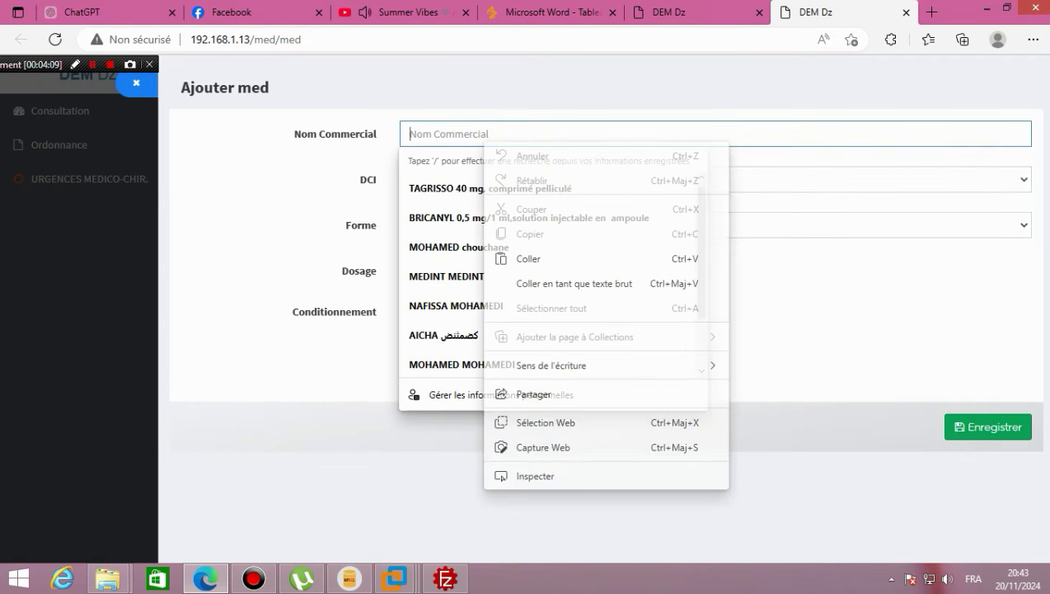
pyautogui.click(528, 258)
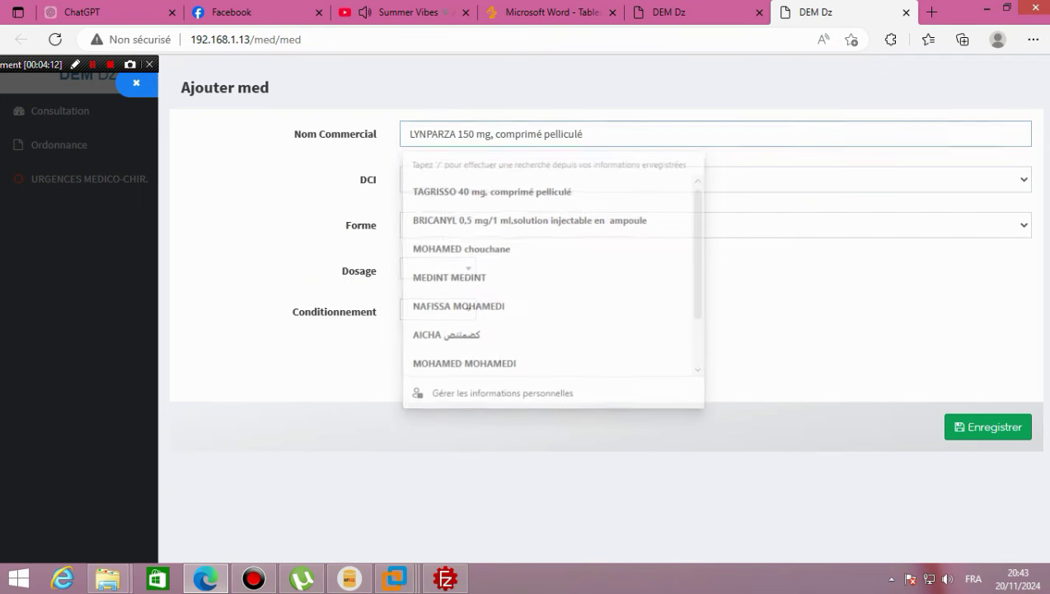
pyautogui.click(709, 225)
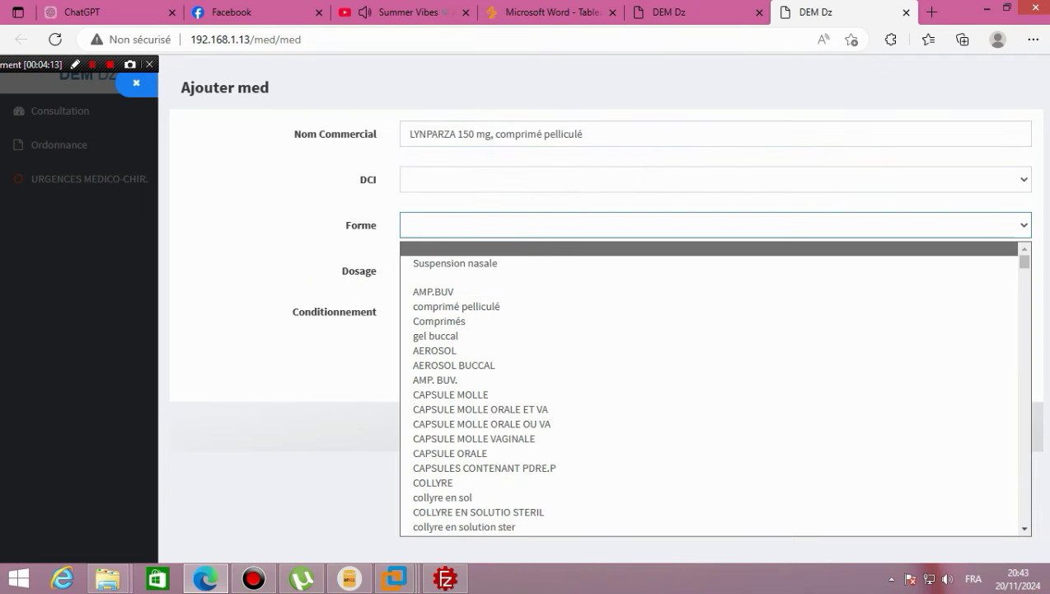
pyautogui.press('Down')
pyautogui.press('Down')
pyautogui.press('Down')
pyautogui.press('Down')
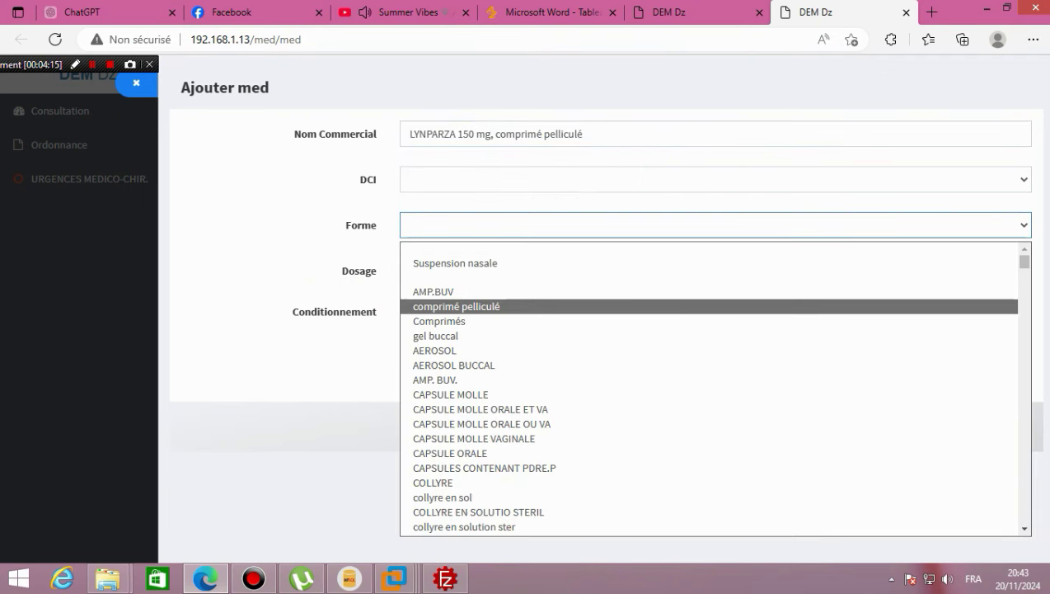
pyautogui.press('Return')
# Set the medication's Dosage to the 150 mg entry
pyautogui.press('Tab')
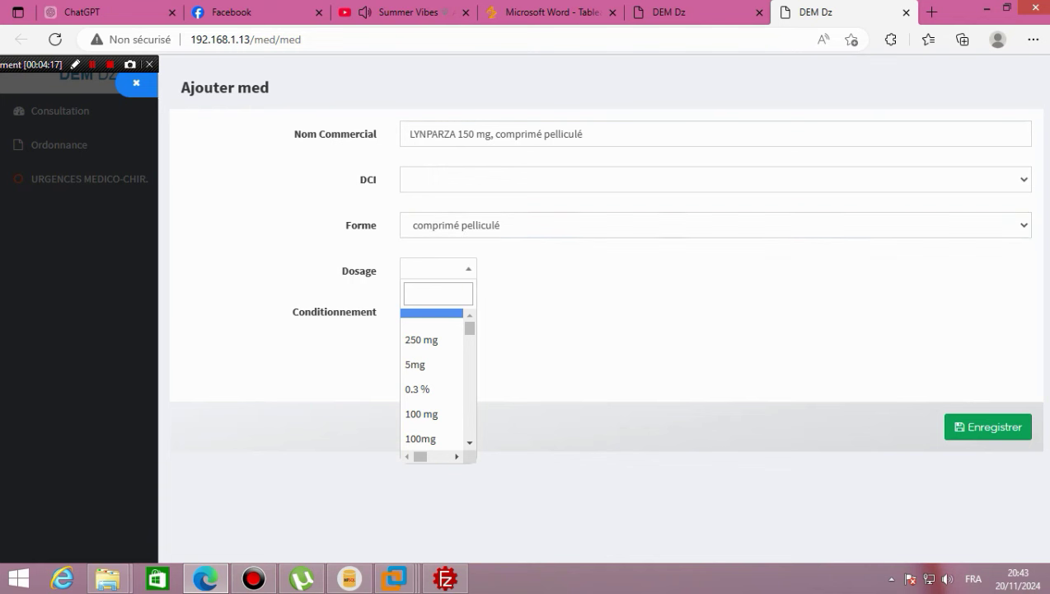
pyautogui.scroll(-10, 432, 379)
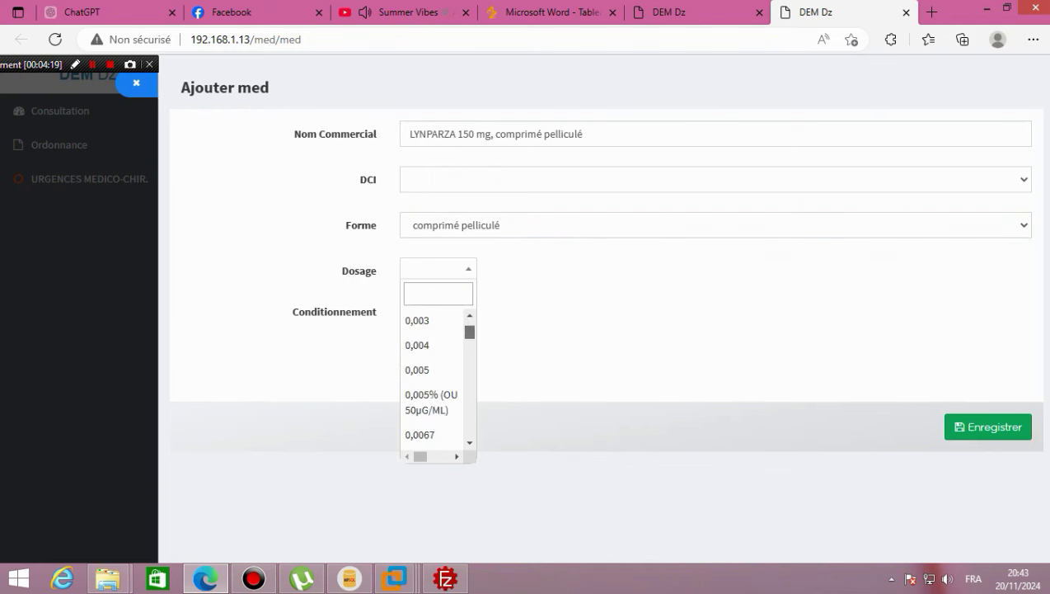
pyautogui.scroll(-10, 432, 380)
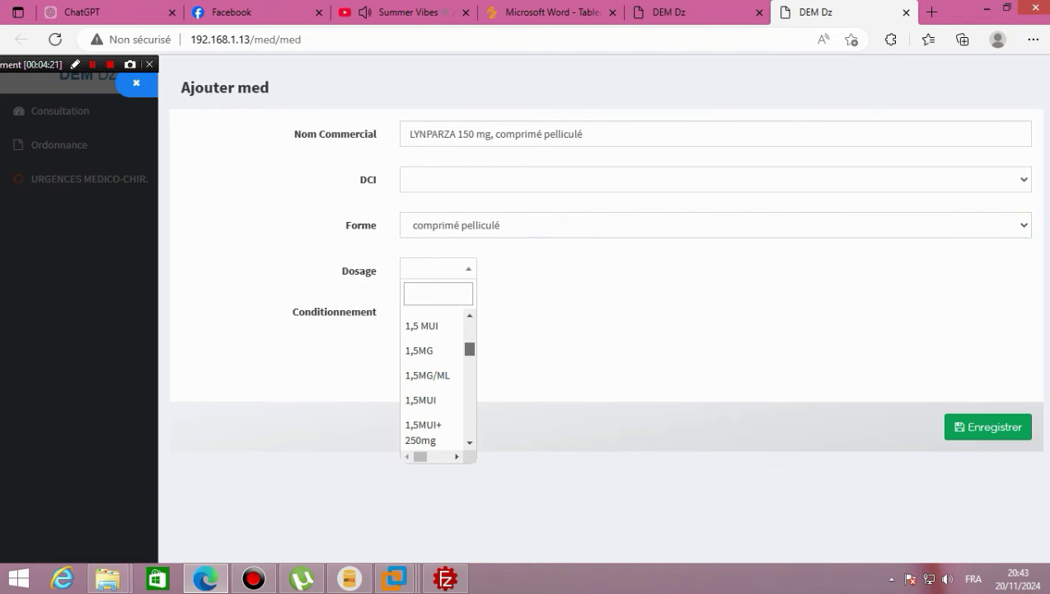
pyautogui.scroll(-3, 432, 380)
pyautogui.scroll(-5, 432, 380)
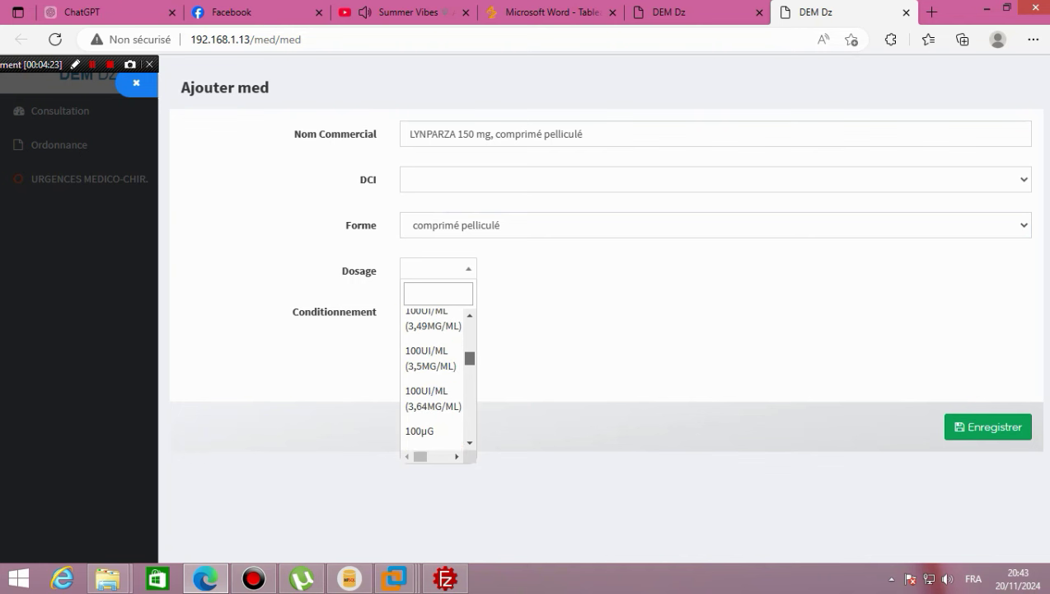
pyautogui.scroll(-1, 432, 379)
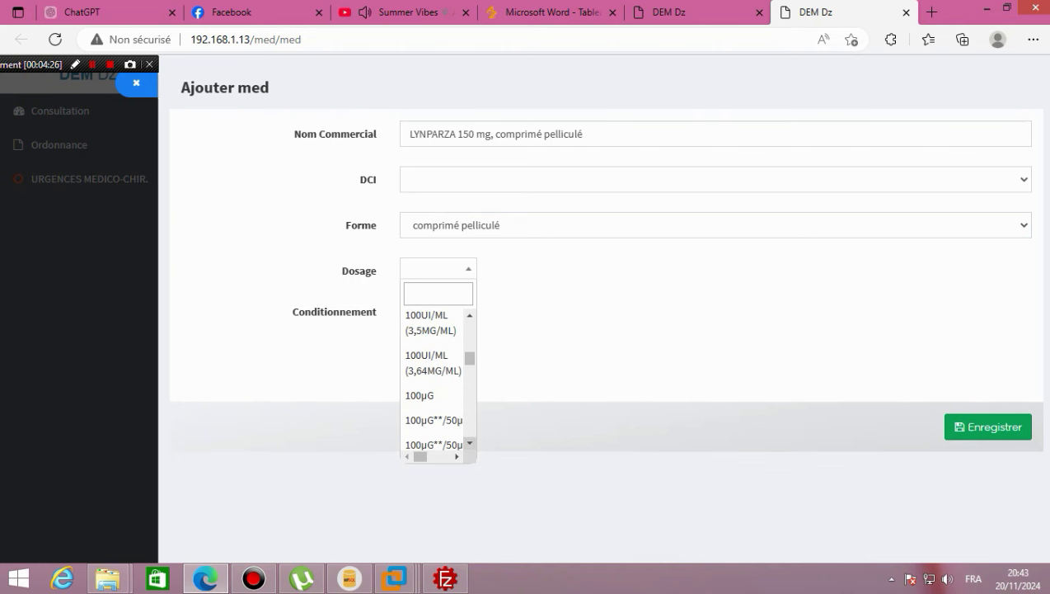
pyautogui.scroll(-1, 432, 379)
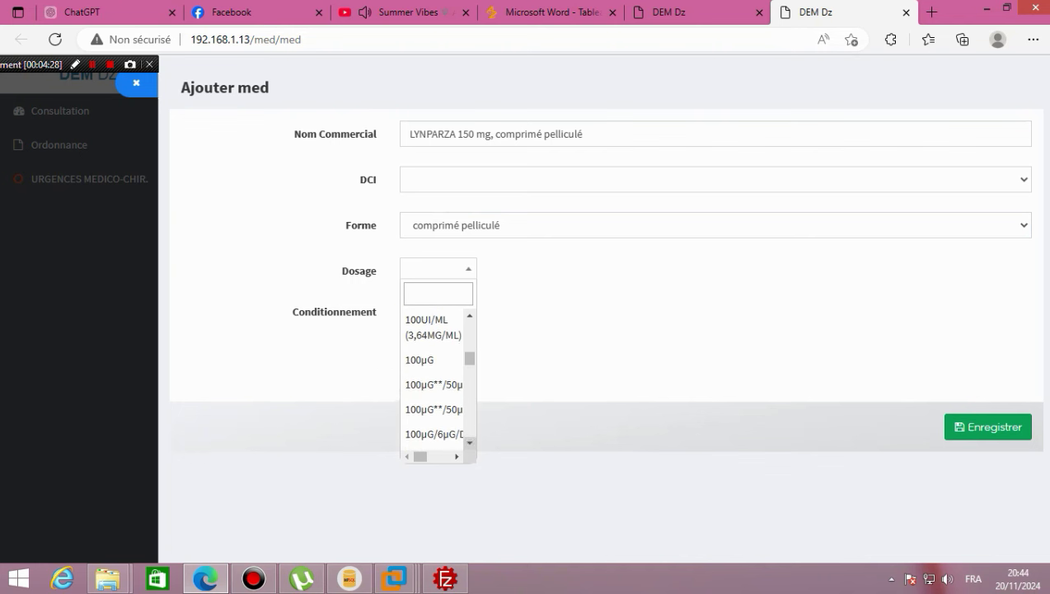
pyautogui.scroll(-3, 432, 379)
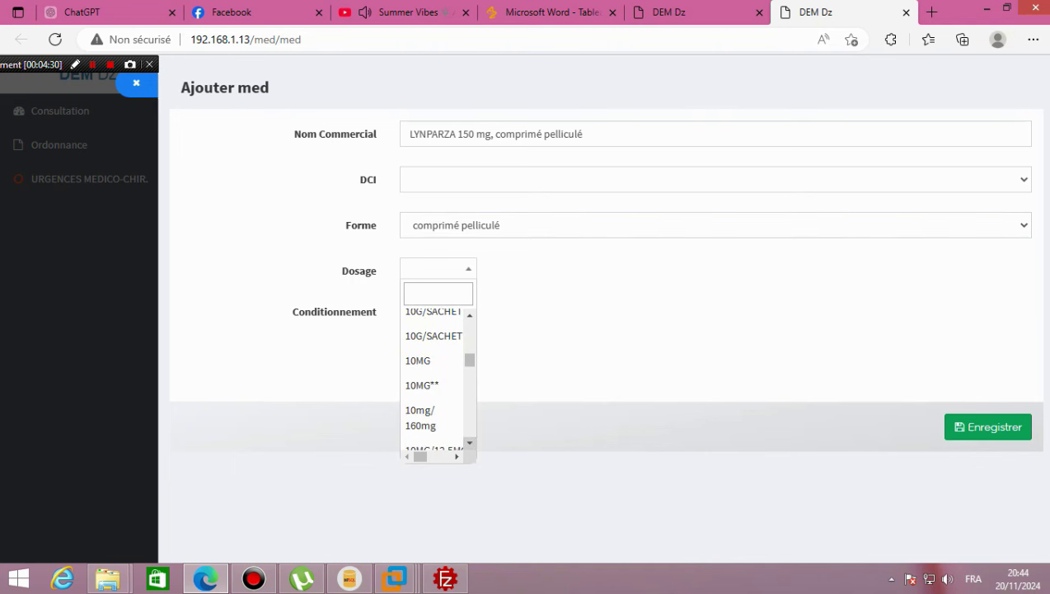
pyautogui.scroll(-1, 432, 379)
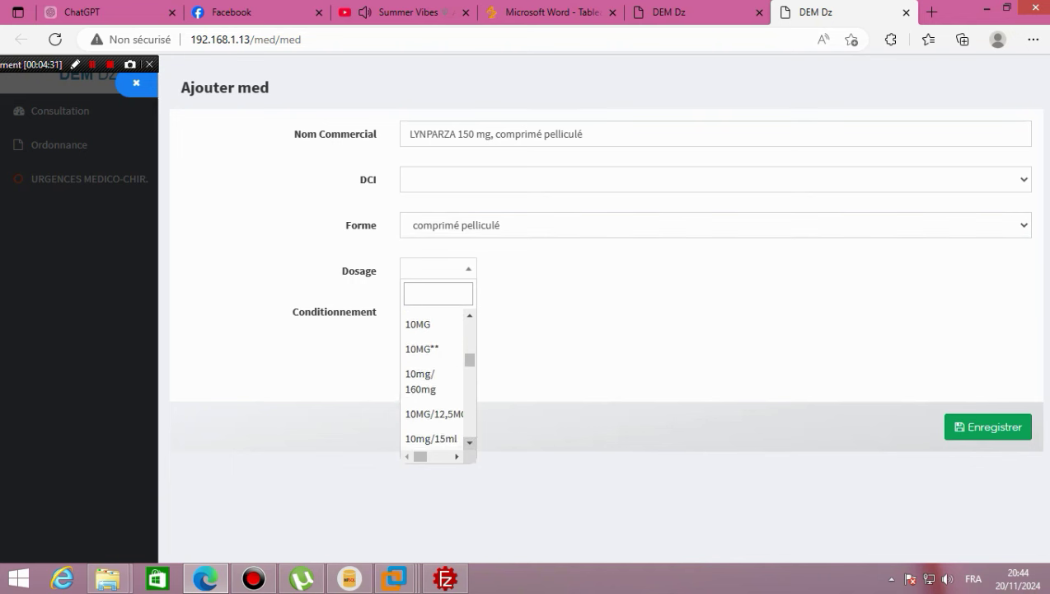
pyautogui.scroll(-4, 432, 379)
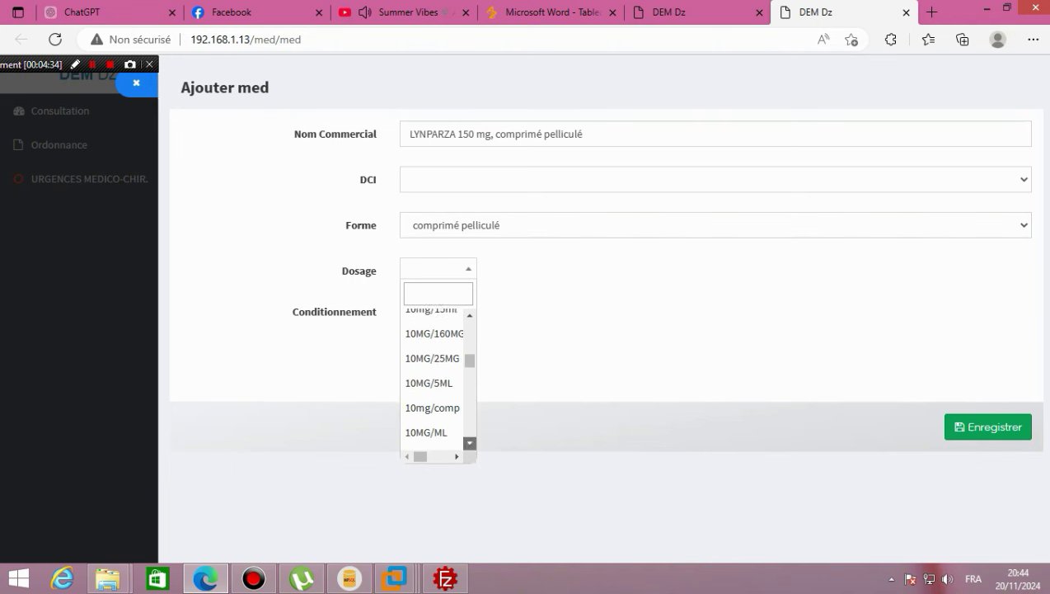
pyautogui.click(469, 443)
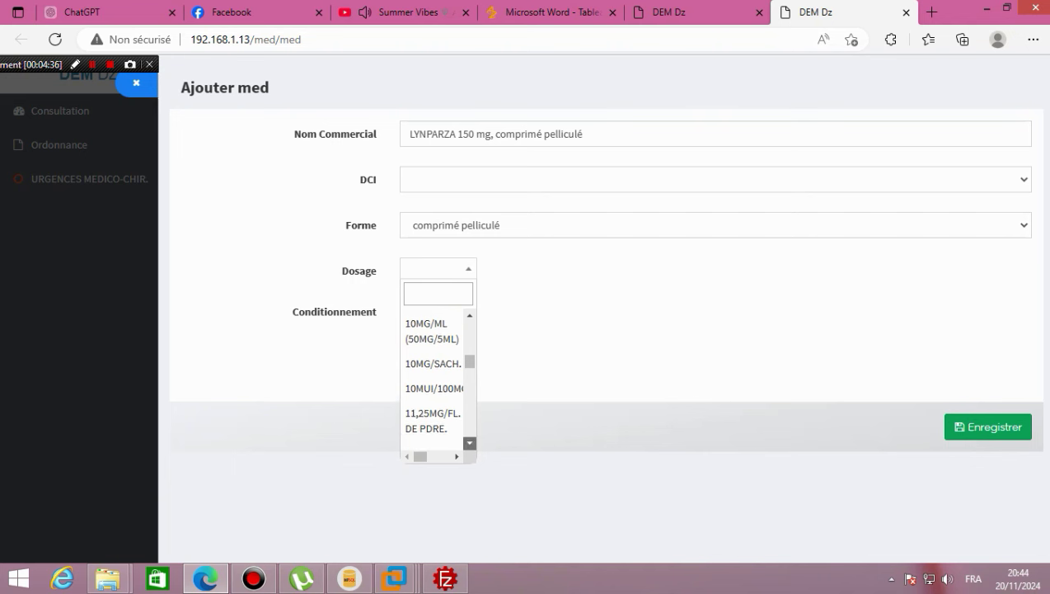
pyautogui.click(470, 443)
pyautogui.click(469, 443)
pyautogui.click(469, 443)
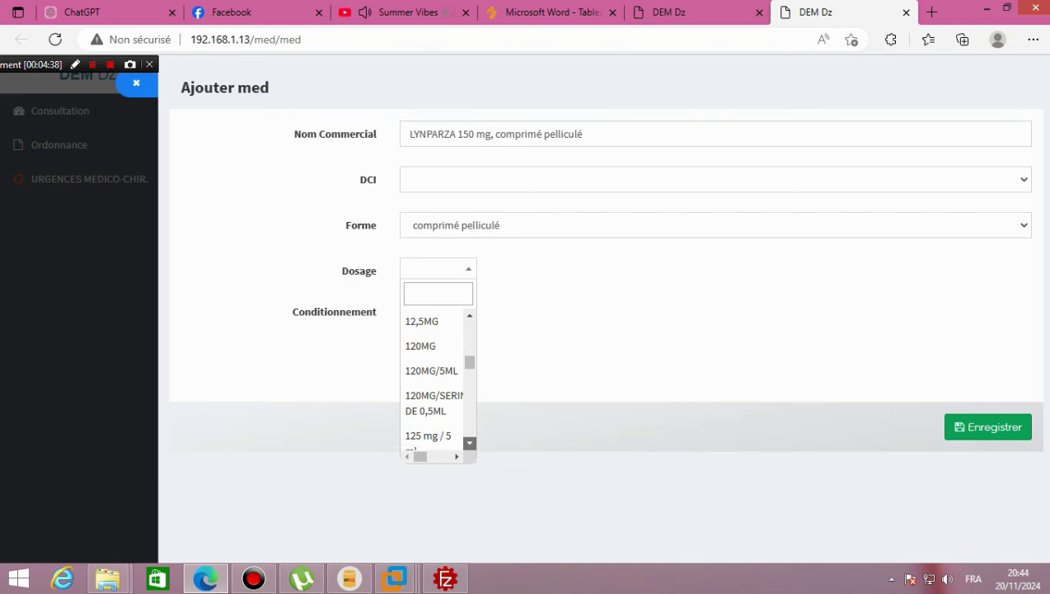
pyautogui.click(470, 443)
pyautogui.click(470, 443)
pyautogui.click(469, 443)
pyautogui.click(469, 443)
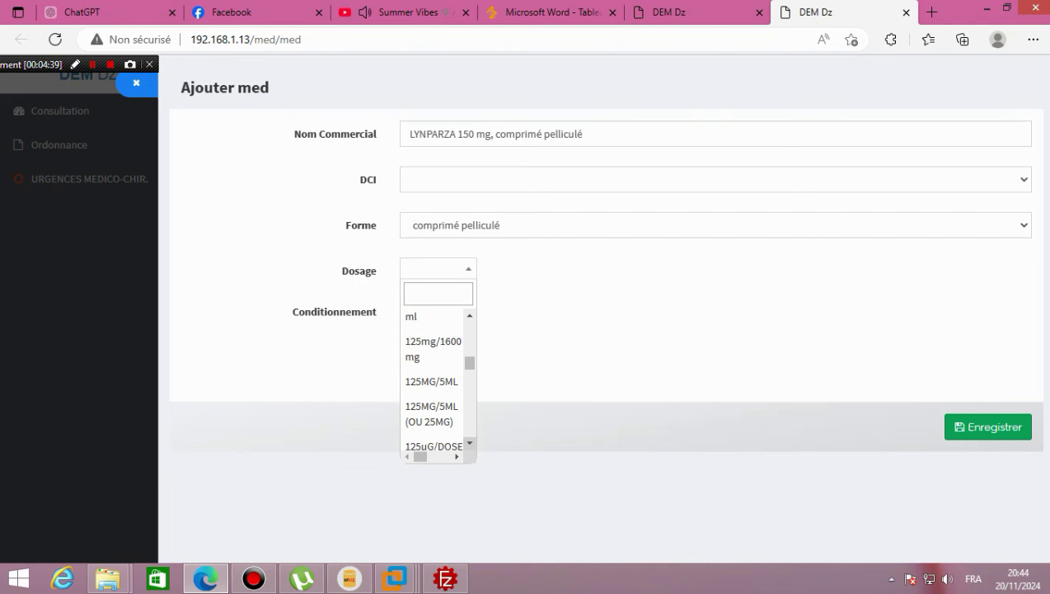
pyautogui.click(469, 443)
pyautogui.click(469, 442)
pyautogui.click(469, 443)
pyautogui.click(470, 442)
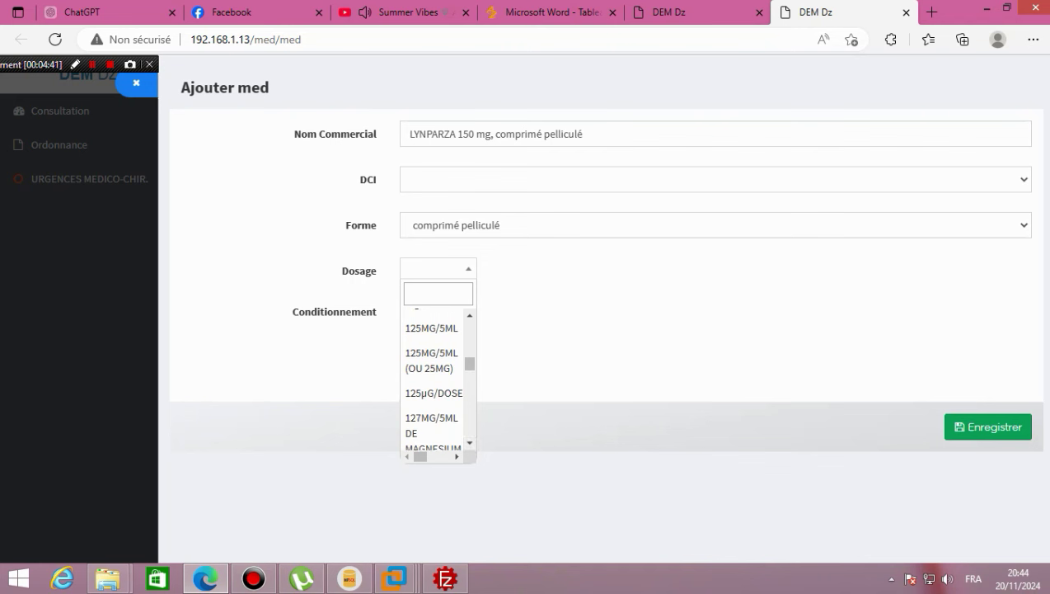
pyautogui.click(470, 442)
pyautogui.click(469, 443)
pyautogui.click(470, 443)
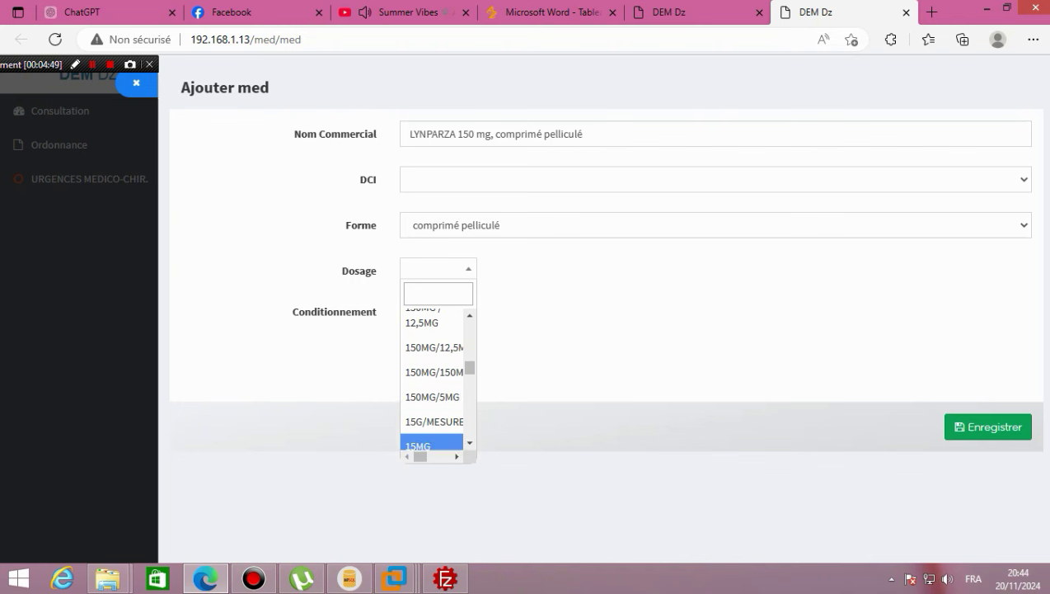
pyautogui.click(432, 396)
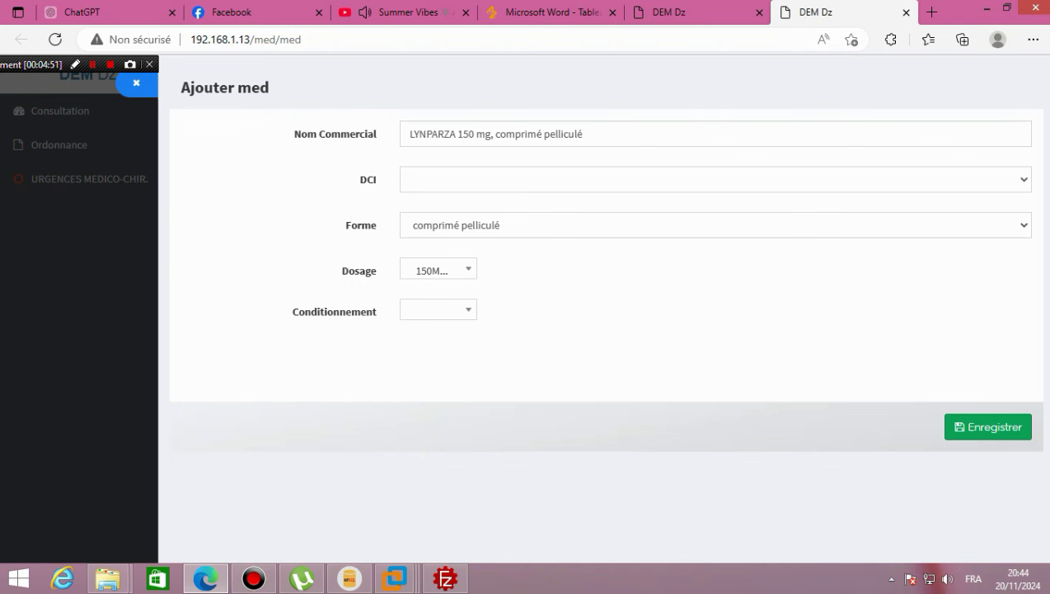
pyautogui.press('Return')
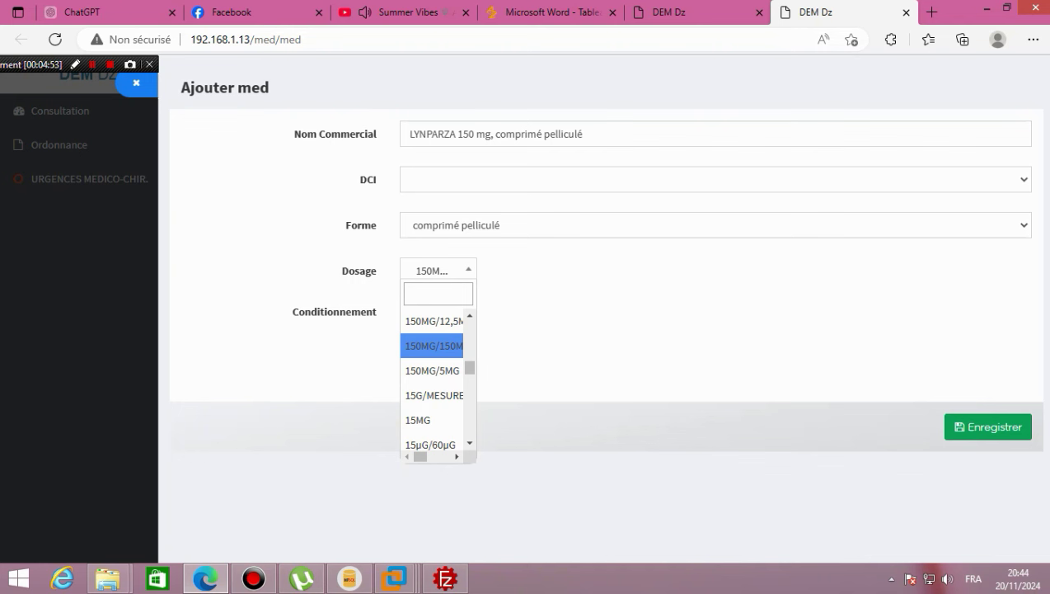
pyautogui.press('Escape')
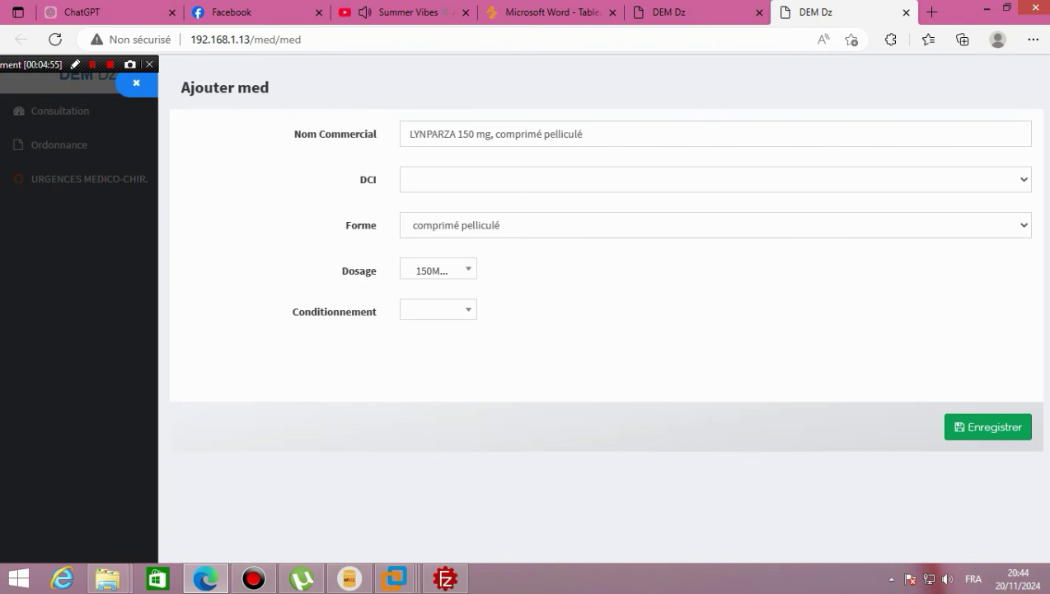
pyautogui.press('Return')
pyautogui.scroll(-2, 433, 380)
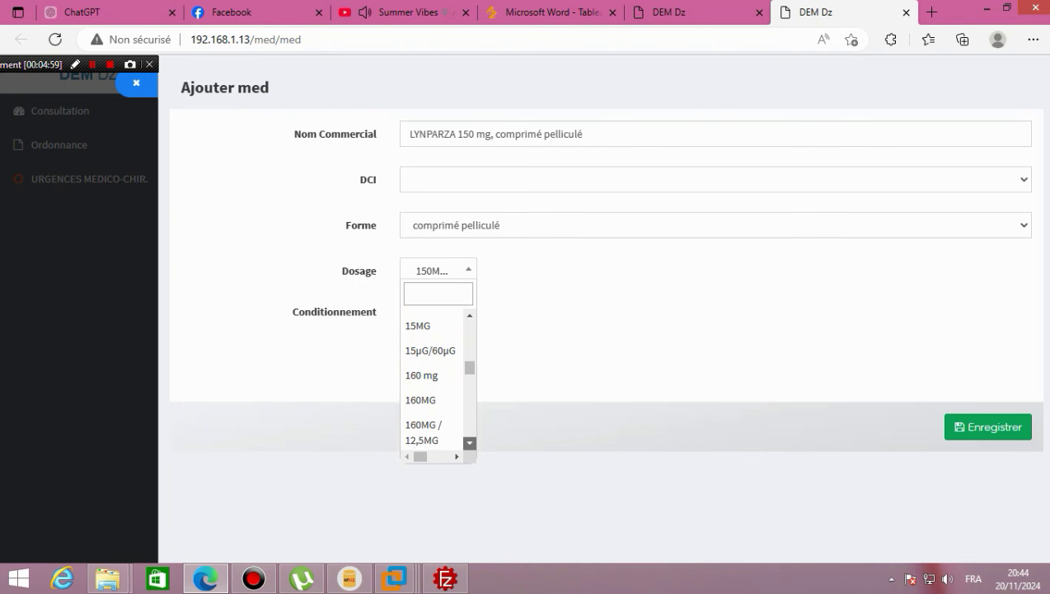
pyautogui.scroll(-1, 437, 380)
pyautogui.scroll(-1, 434, 380)
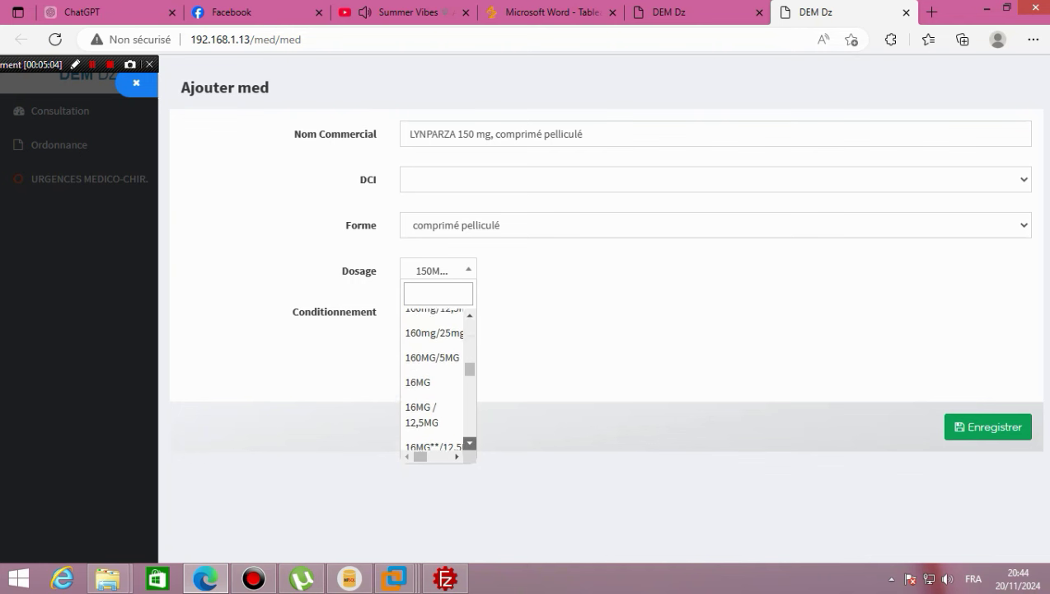
pyautogui.scroll(-2, 434, 380)
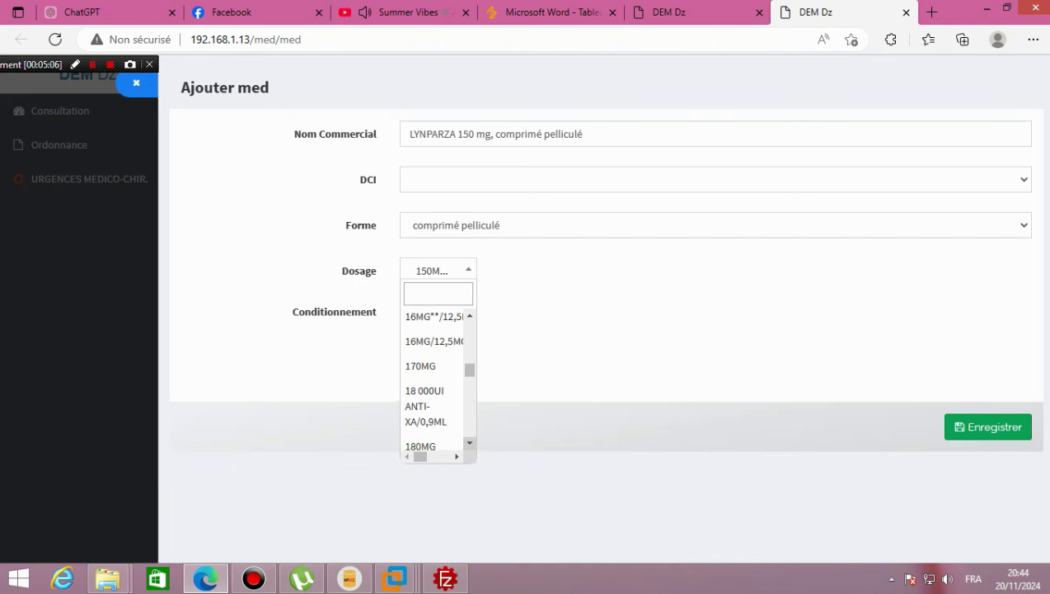
pyautogui.scroll(-1, 434, 379)
pyautogui.scroll(-2, 435, 379)
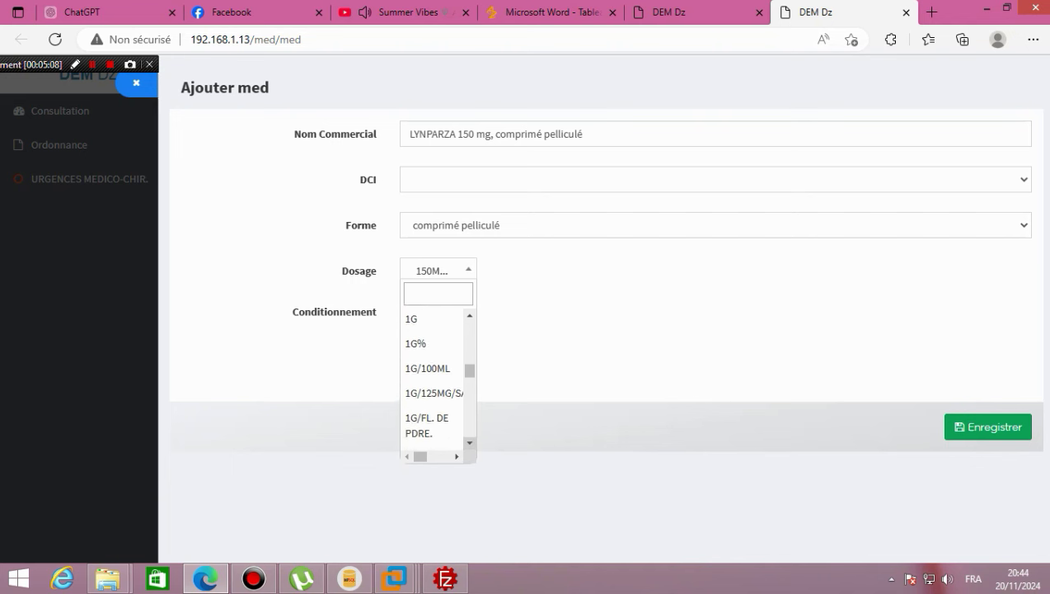
pyautogui.scroll(-2, 435, 379)
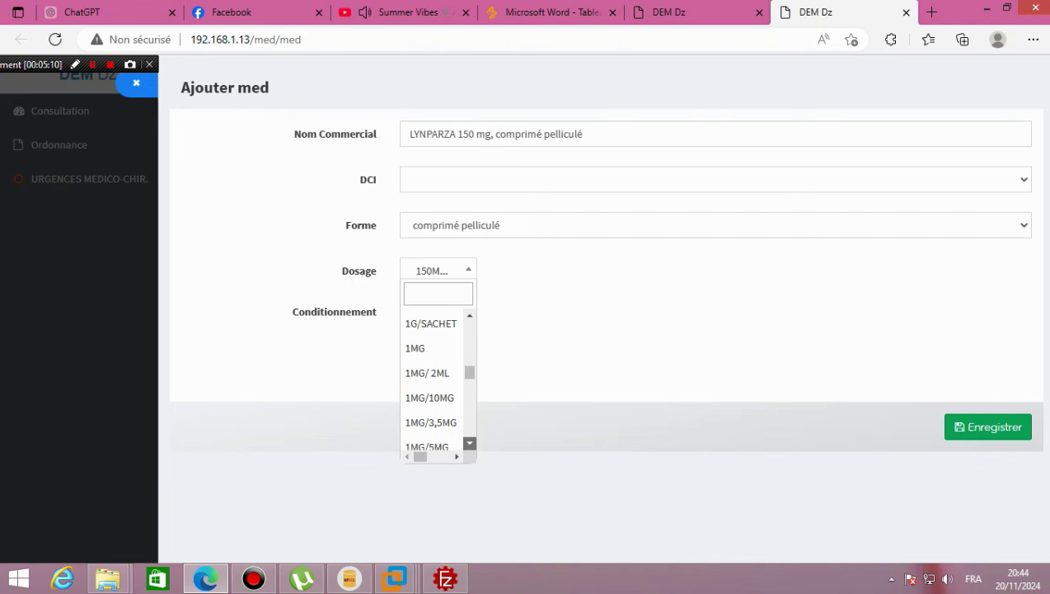
pyautogui.scroll(-3, 470, 443)
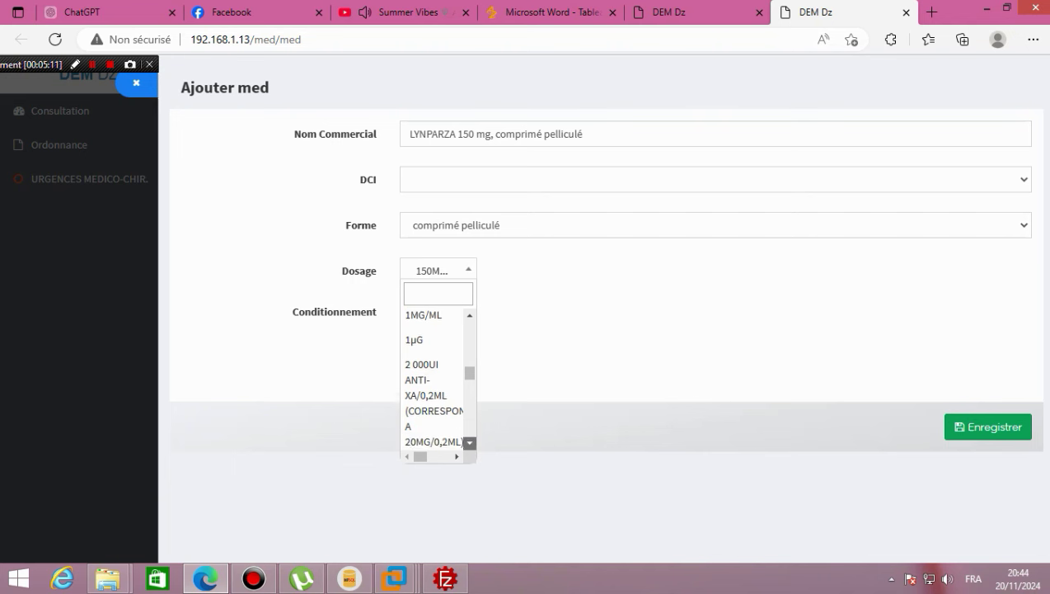
pyautogui.scroll(-3, 470, 443)
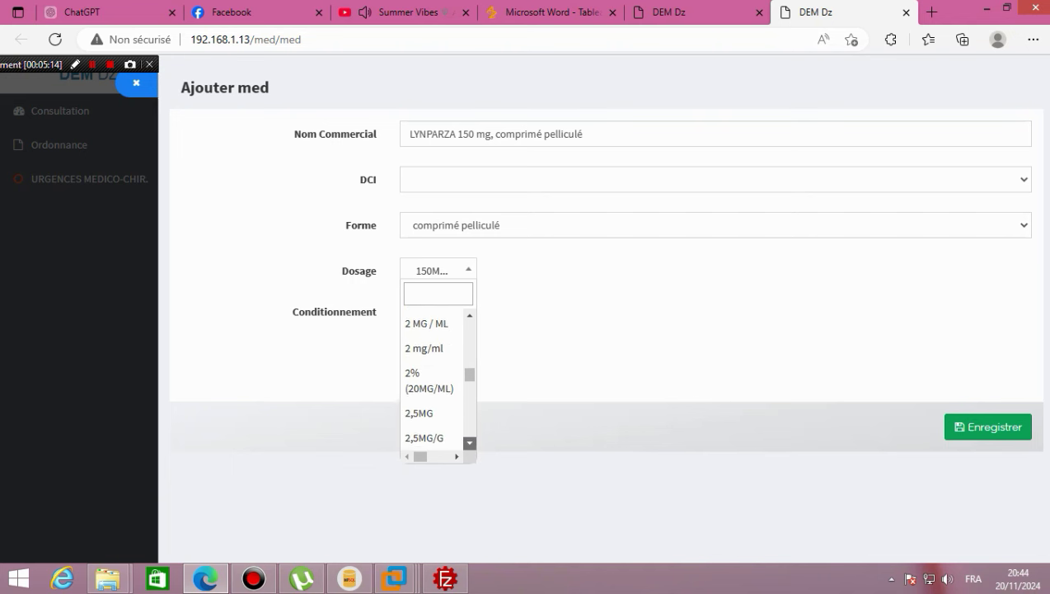
pyautogui.click(470, 443)
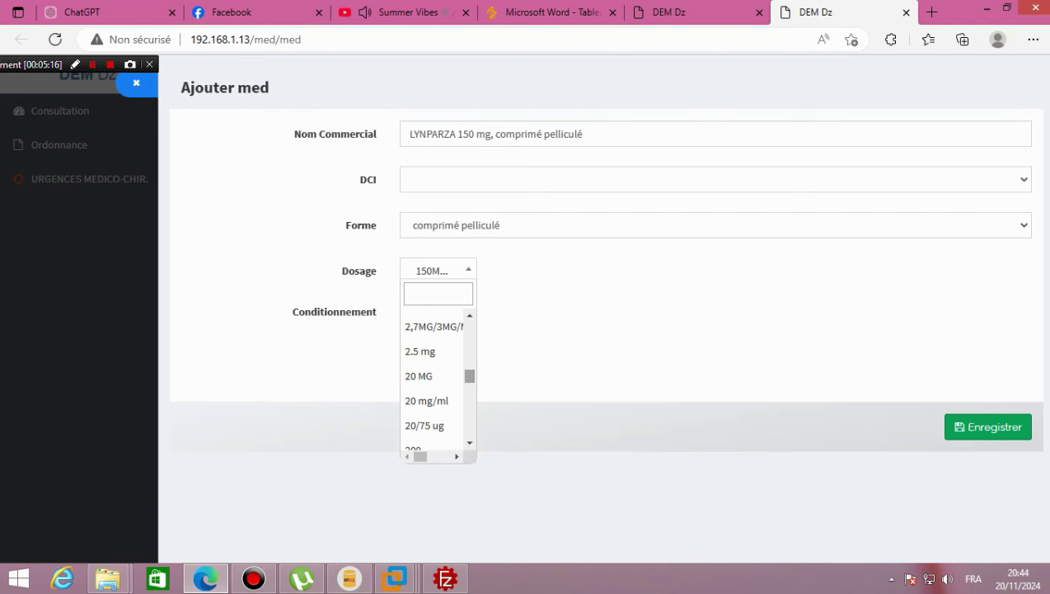
pyautogui.scroll(-3, 470, 443)
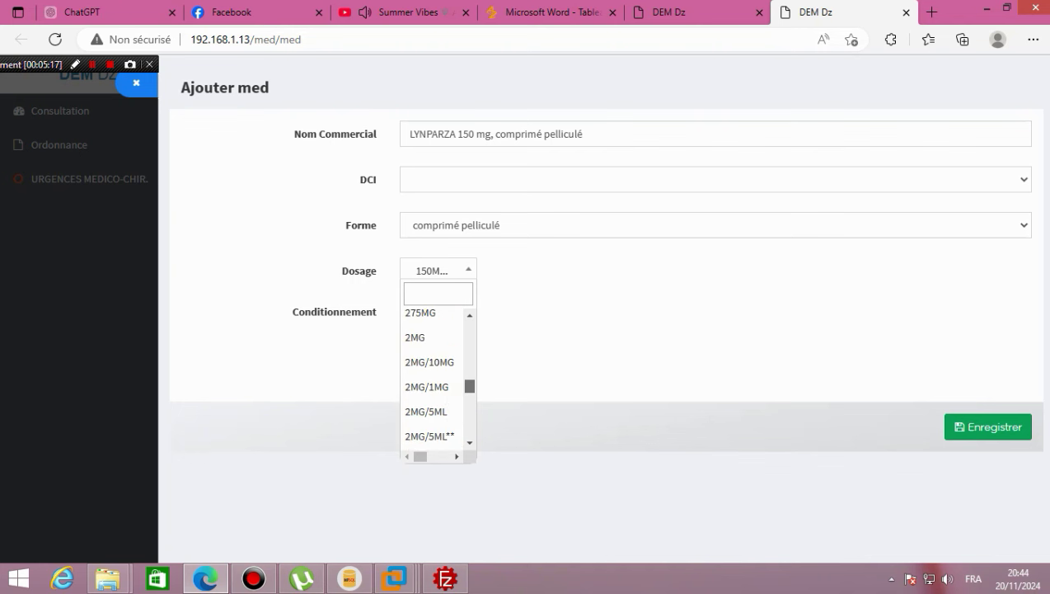
pyautogui.scroll(-5, 437, 379)
pyautogui.scroll(-3, 433, 379)
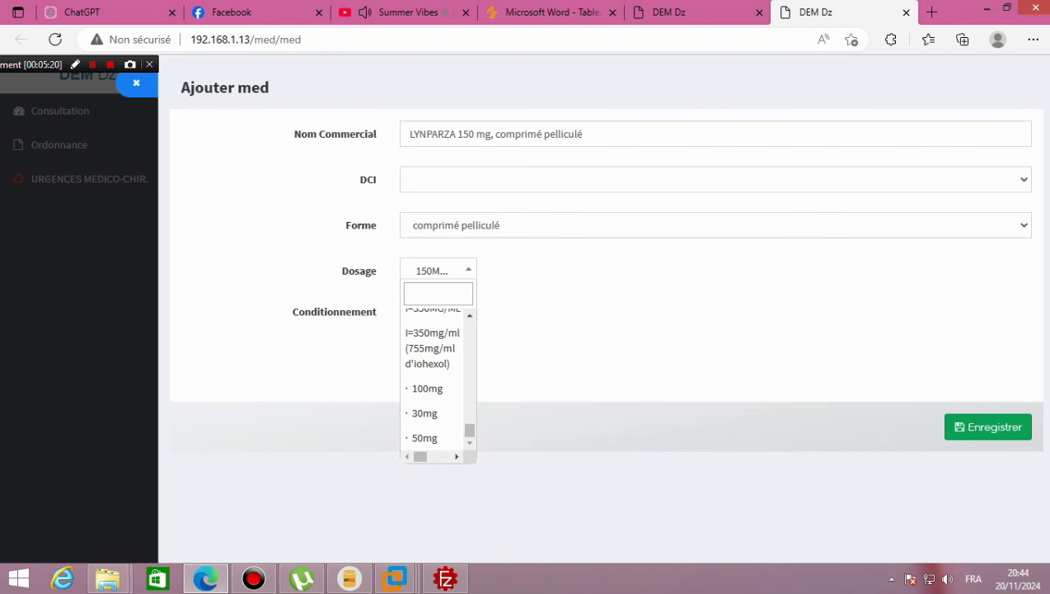
pyautogui.scroll(10, 437, 379)
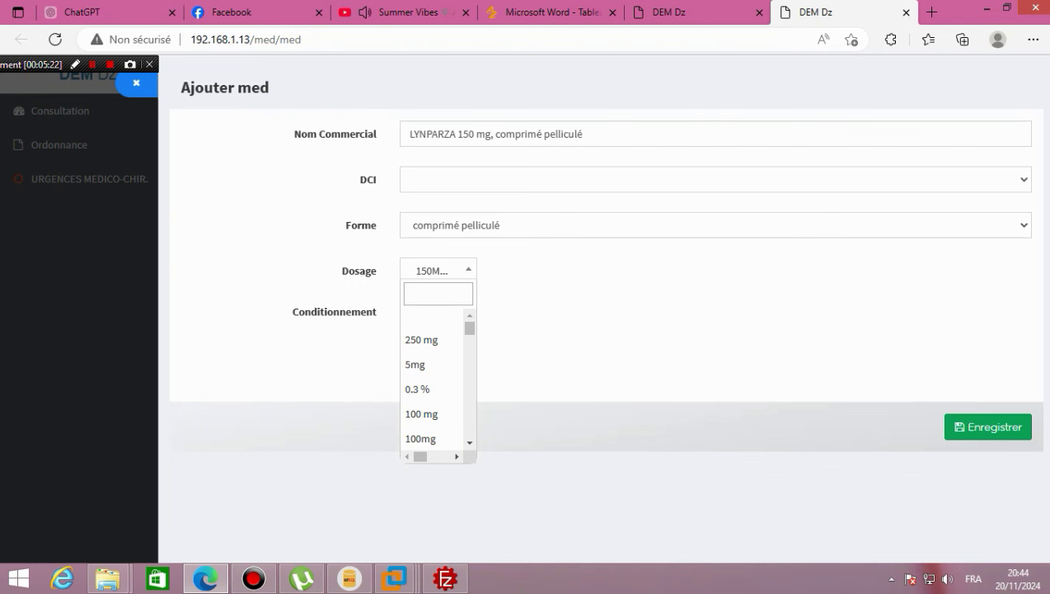
pyautogui.press('Escape')
pyautogui.press('Return')
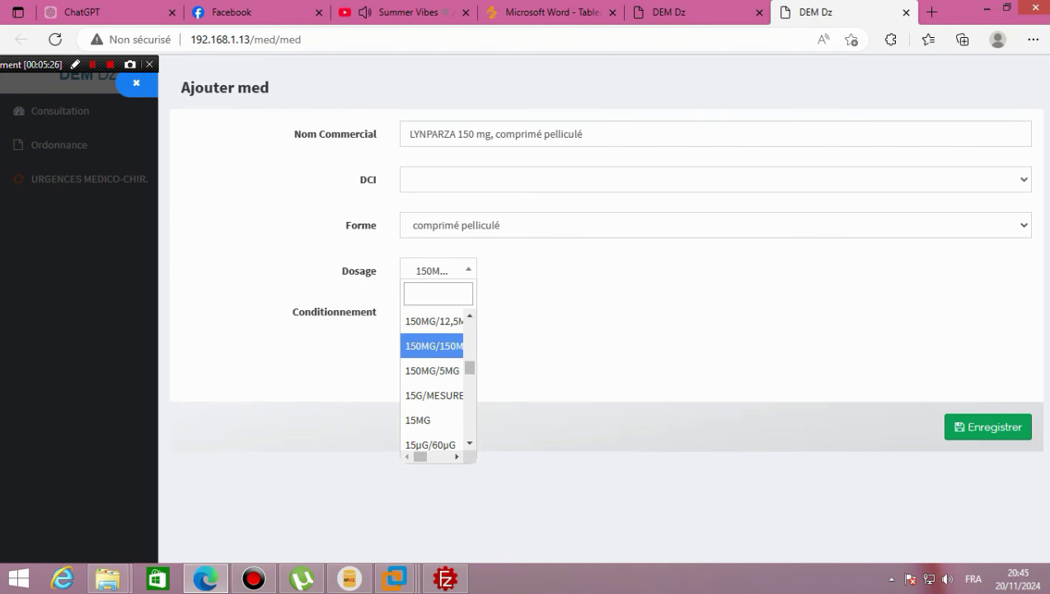
pyautogui.press('Up')
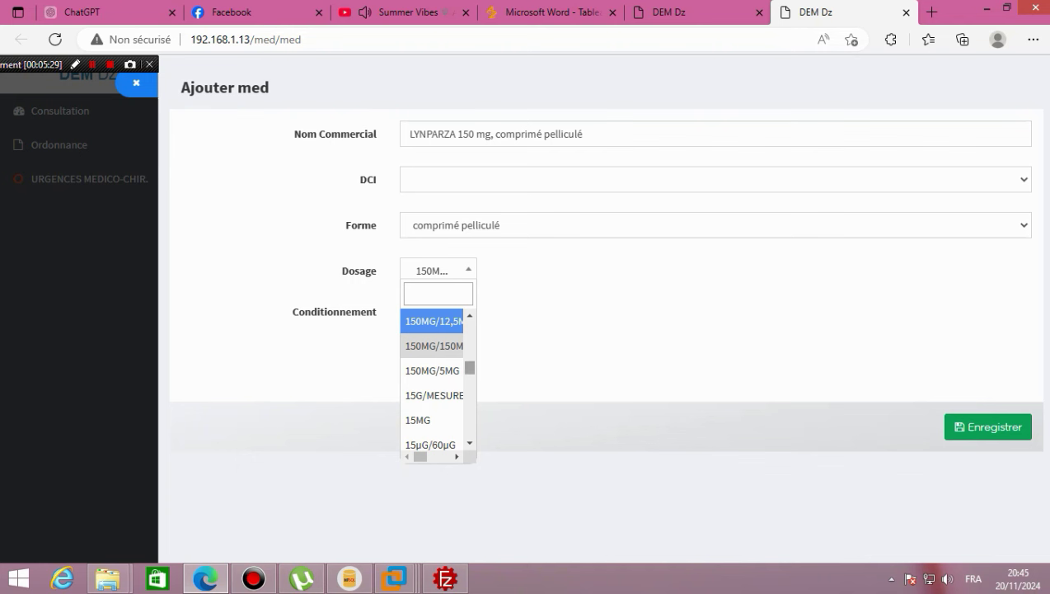
pyautogui.scroll(5, 431, 380)
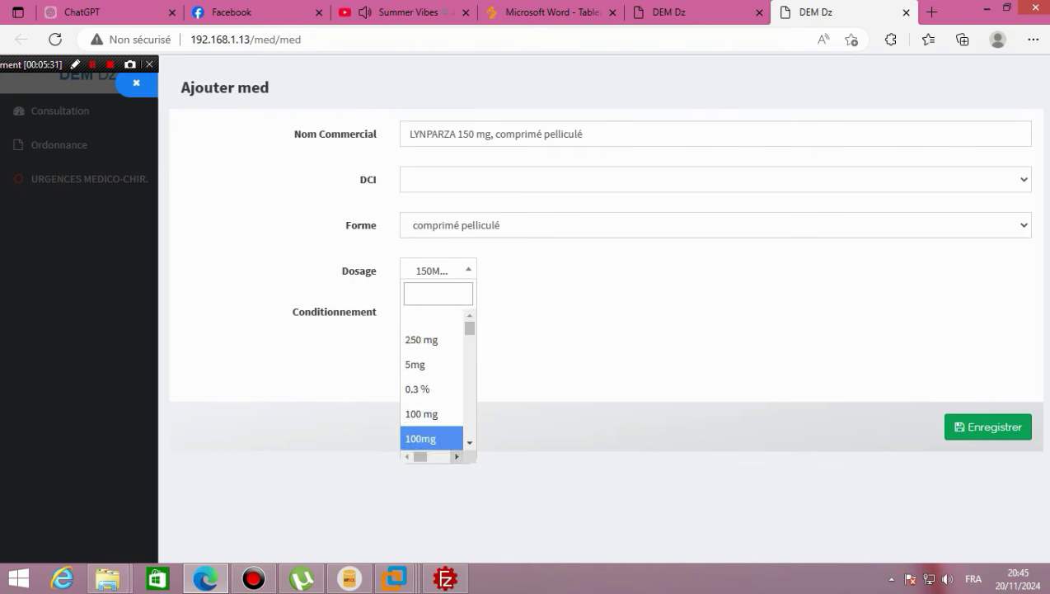
pyautogui.scroll(-3, 432, 379)
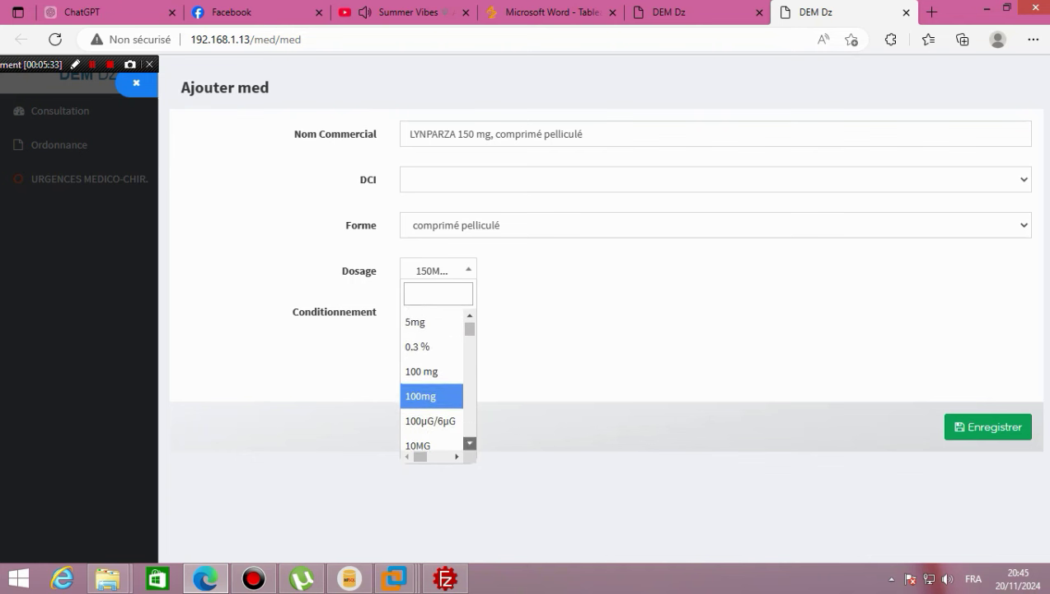
pyautogui.scroll(-5, 431, 379)
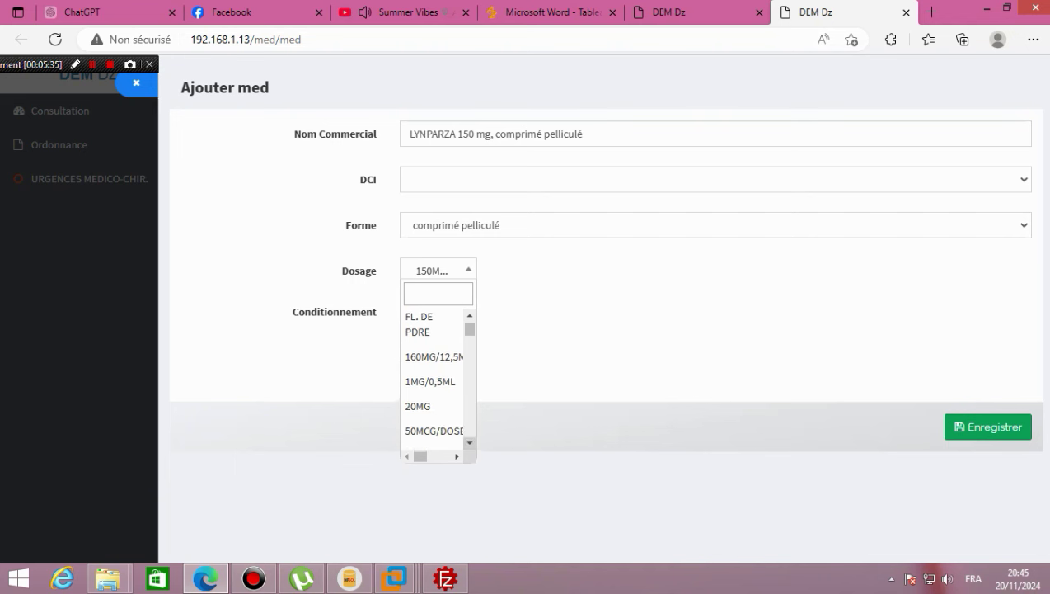
pyautogui.scroll(-2, 431, 380)
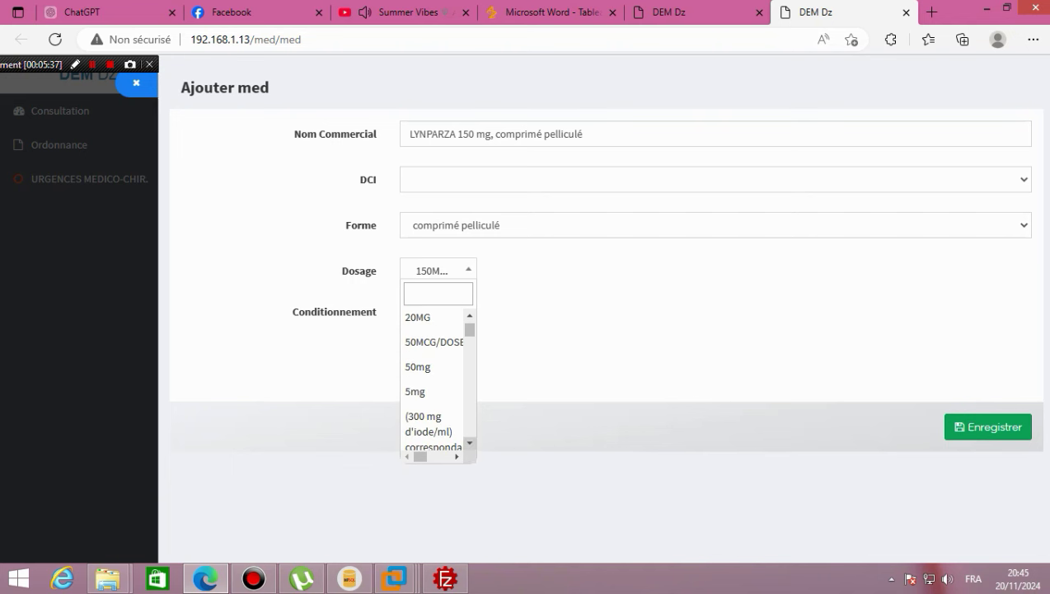
pyautogui.press('Escape')
pyautogui.press('Down')
pyautogui.press('Up')
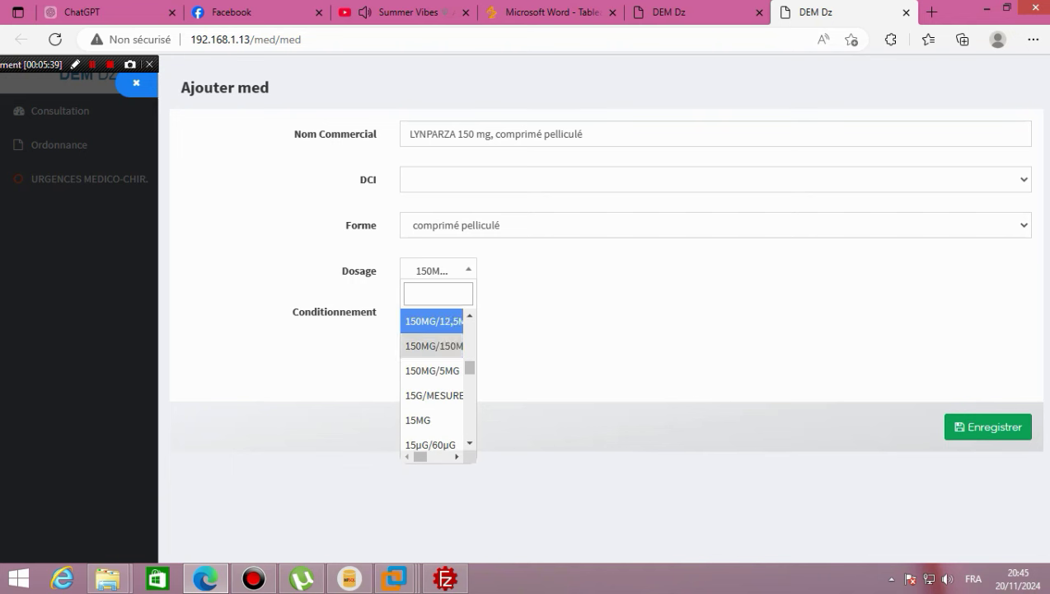
pyautogui.press('Down')
pyautogui.press('Return')
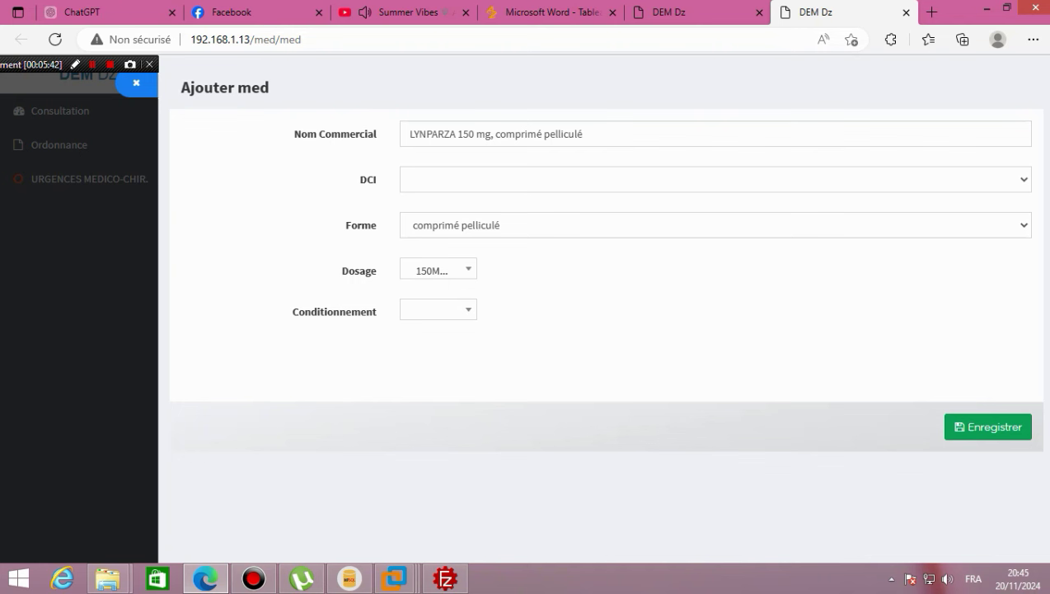
pyautogui.press('Tab')
# Choose 30 comprimés as the Conditionnement
pyautogui.press('Down')
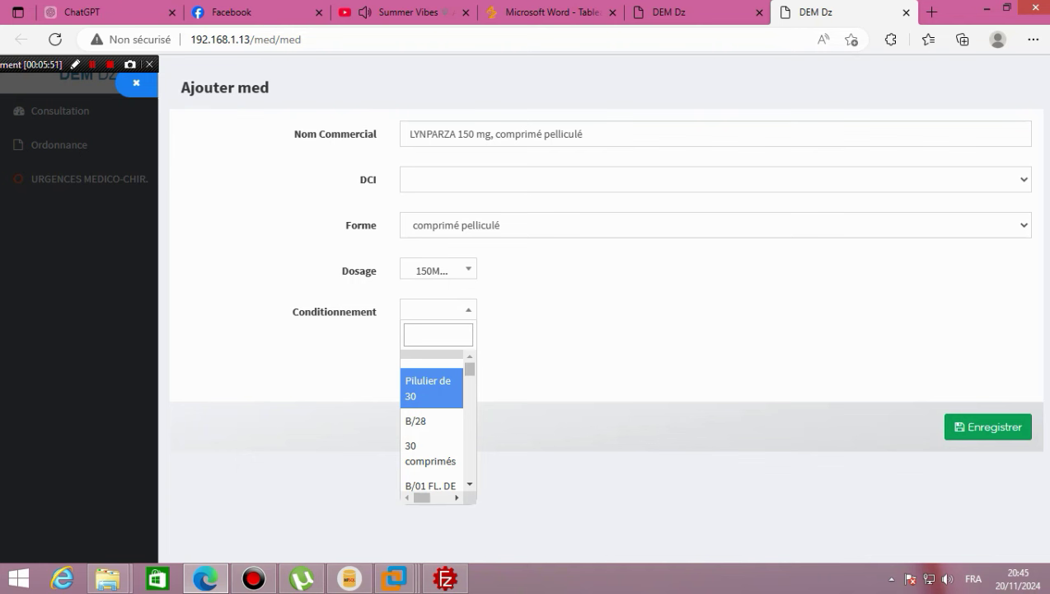
pyautogui.press('Down')
pyautogui.press('Down')
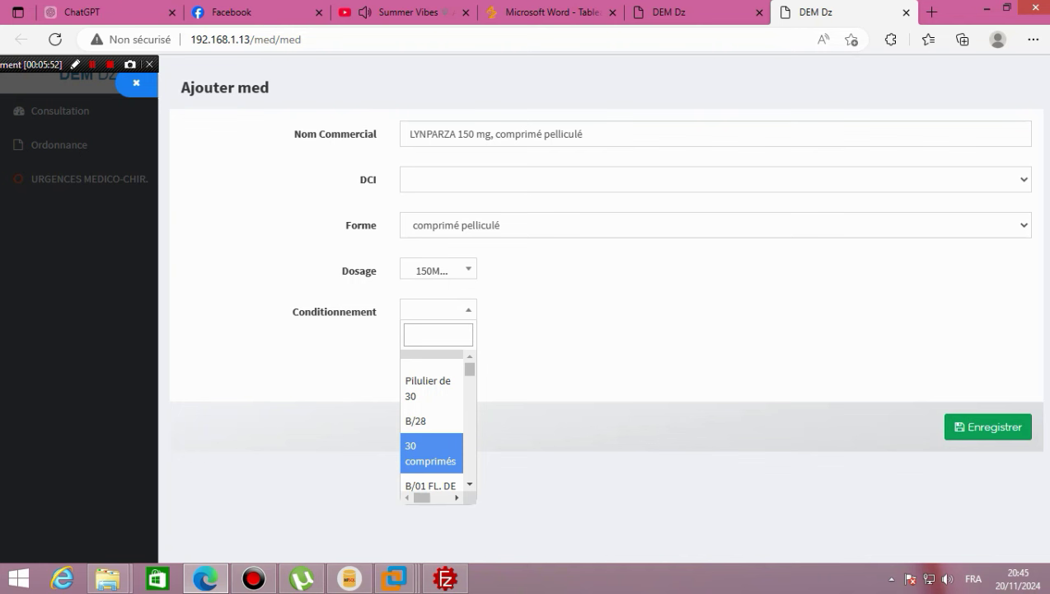
pyautogui.scroll(-5, 432, 420)
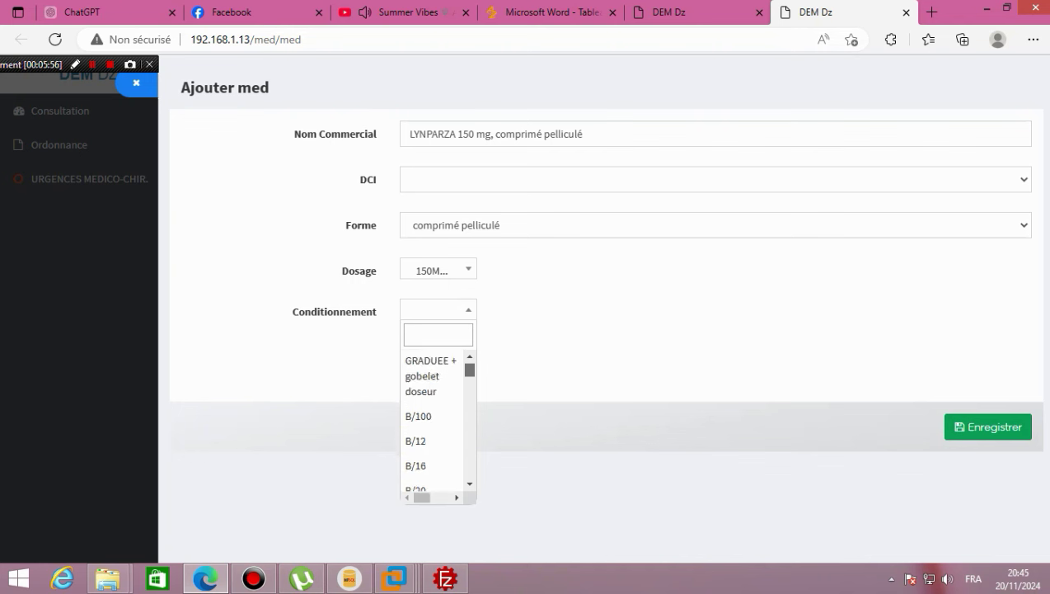
pyautogui.scroll(5, 432, 421)
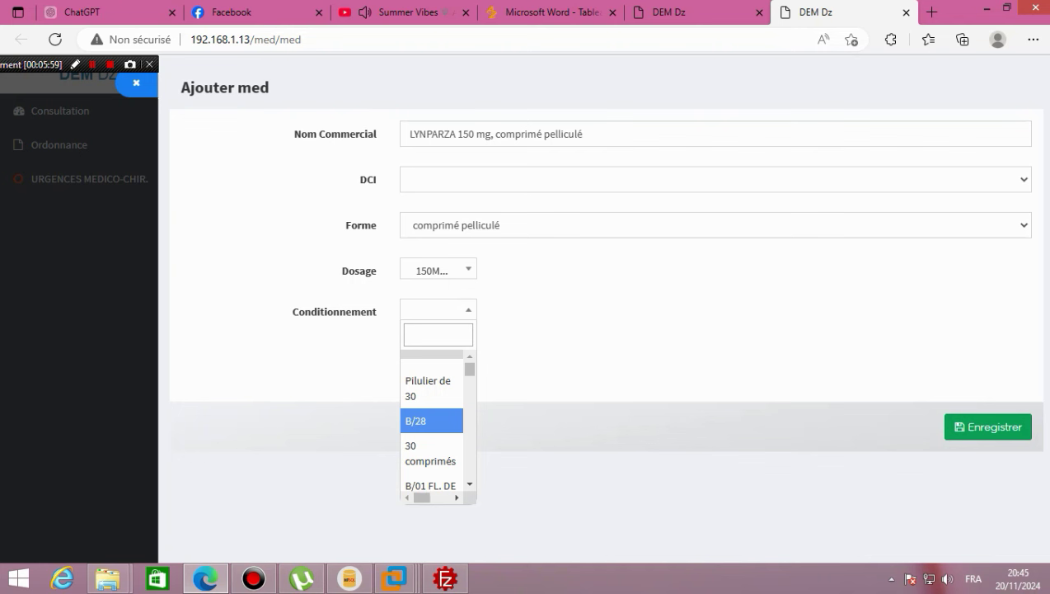
pyautogui.scroll(-8, 432, 420)
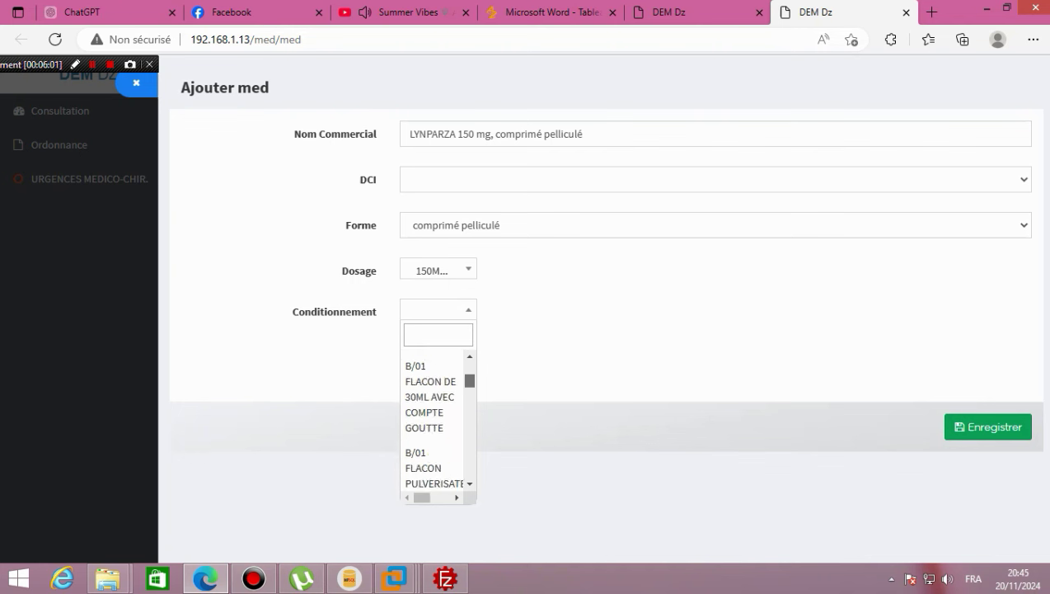
pyautogui.scroll(-5, 432, 421)
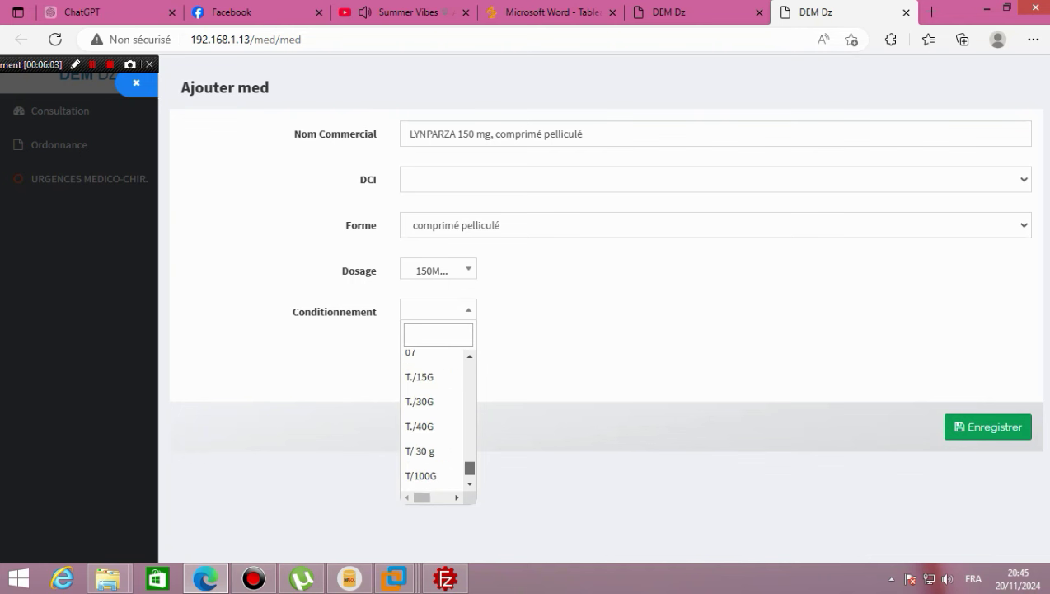
pyautogui.scroll(12, 432, 420)
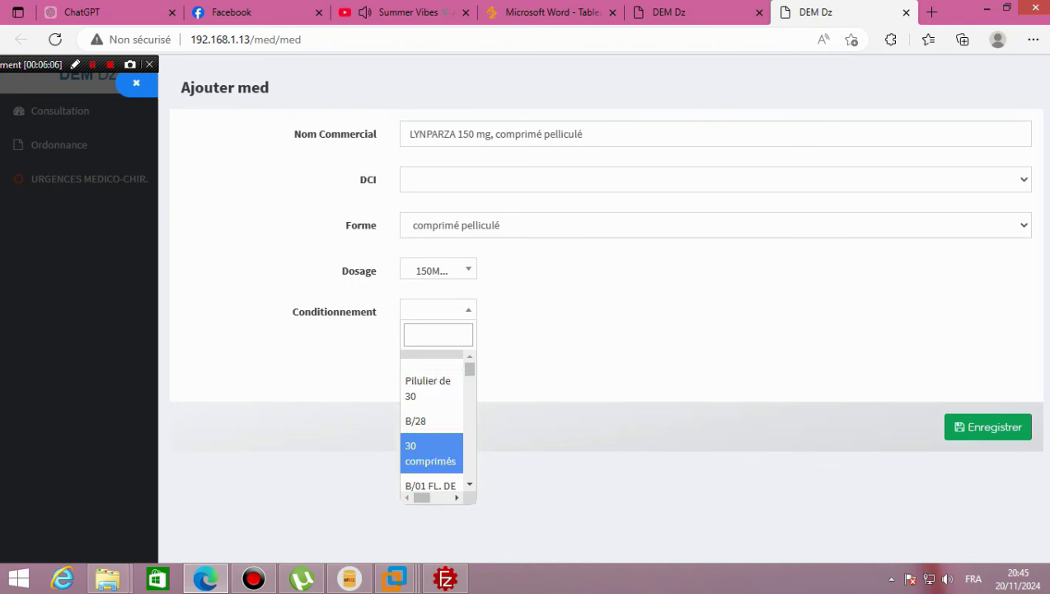
pyautogui.click(431, 452)
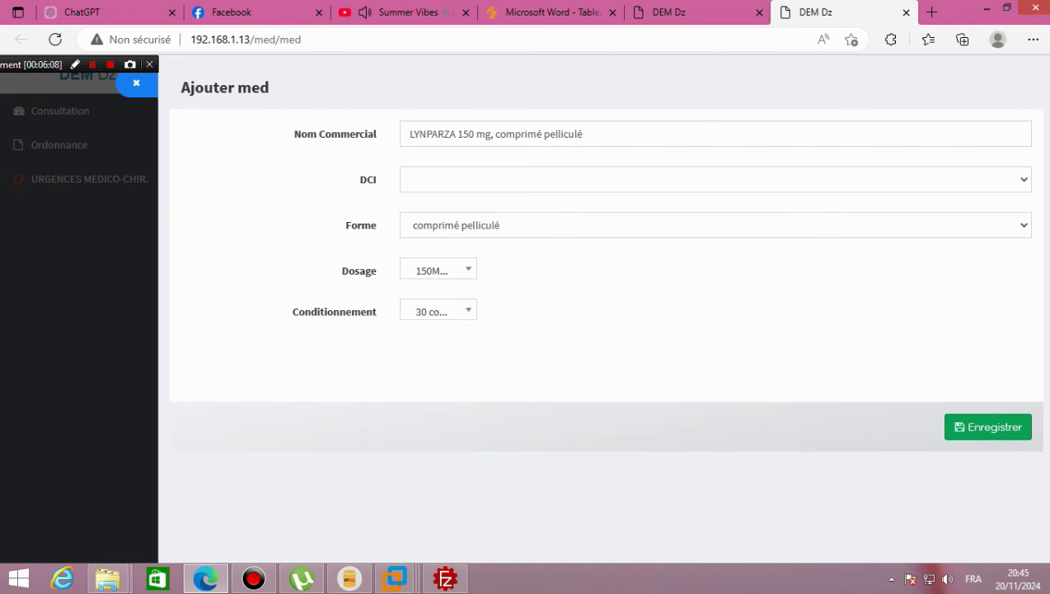
# Change the Conditionnement to B/28 and save the new LYNPARZA medication
pyautogui.click(437, 310)
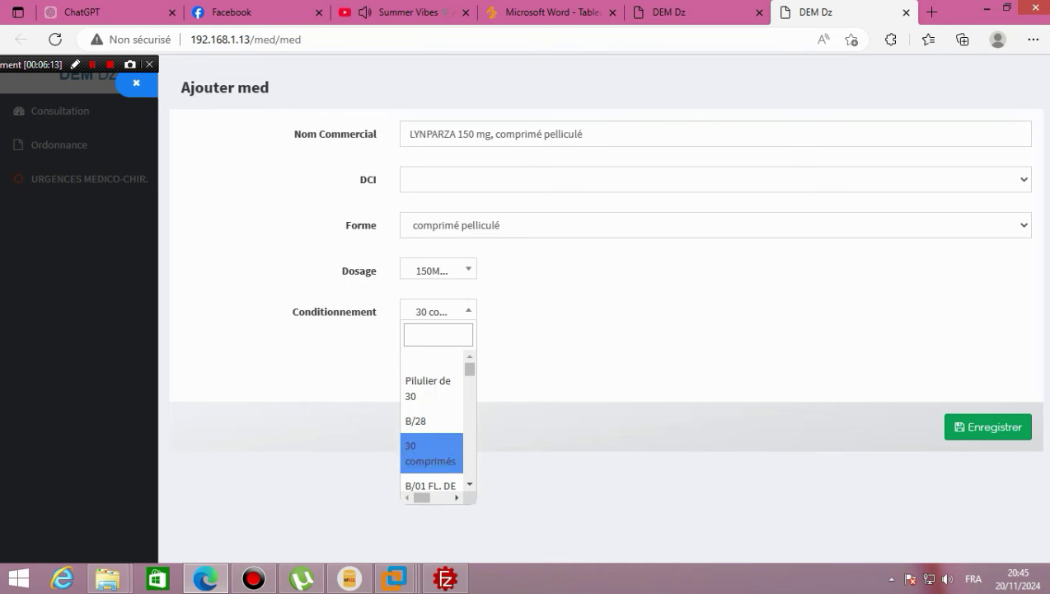
pyautogui.click(427, 421)
pyautogui.click(988, 426)
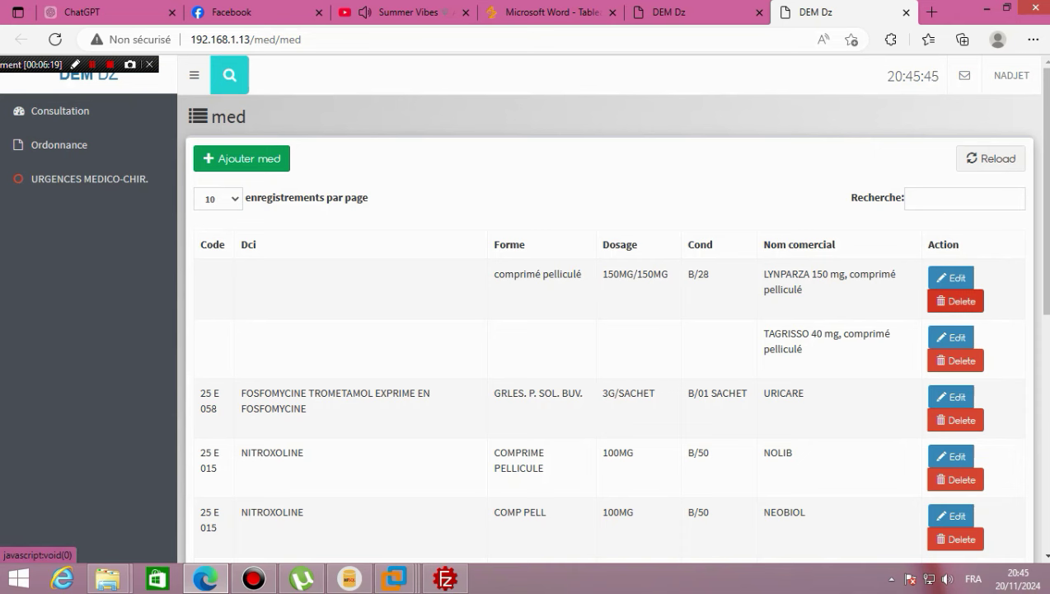
# Edit the LYNPARZA entry, set its Conditionnement to the blank option, and save
pyautogui.click(951, 278)
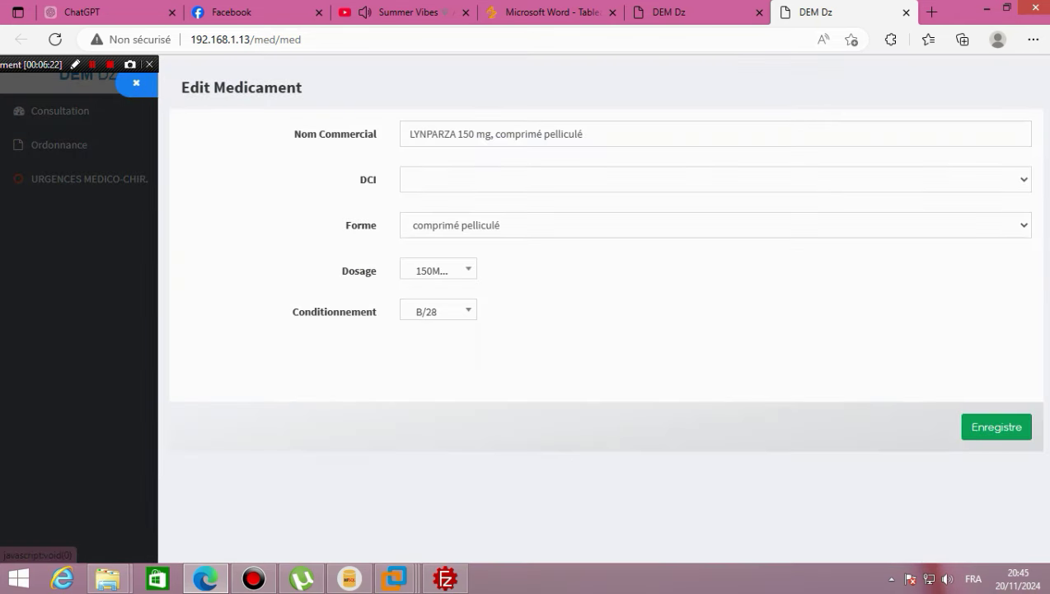
pyautogui.click(438, 311)
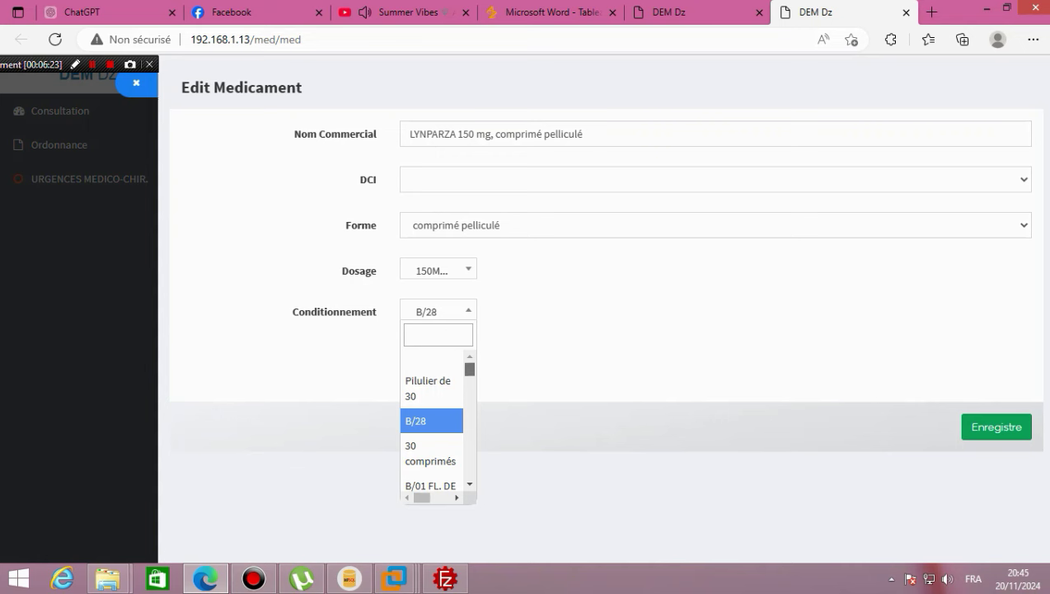
pyautogui.click(438, 352)
pyautogui.click(996, 426)
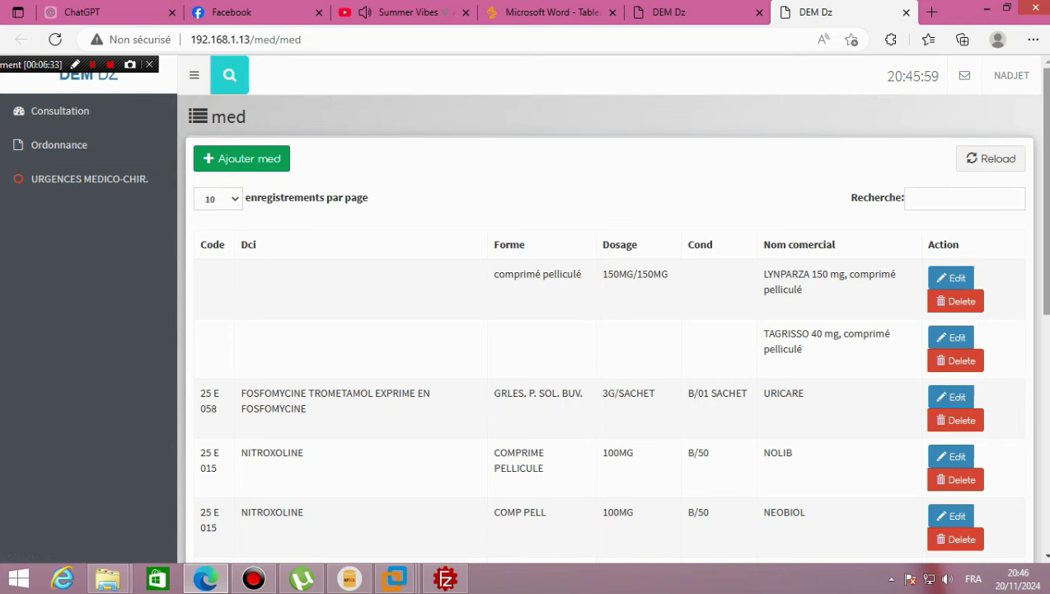
pyautogui.scroll(-5, 527, 330)
pyautogui.scroll(5, 528, 330)
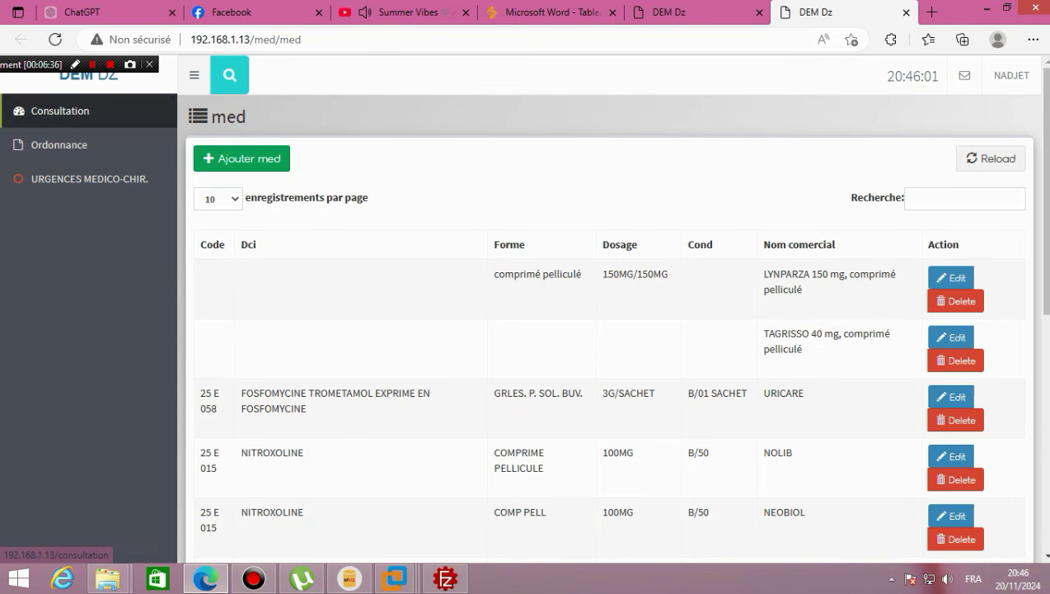
# Open the third observed patient's consultation and add LYNPARZA via the medication search
pyautogui.click(60, 111)
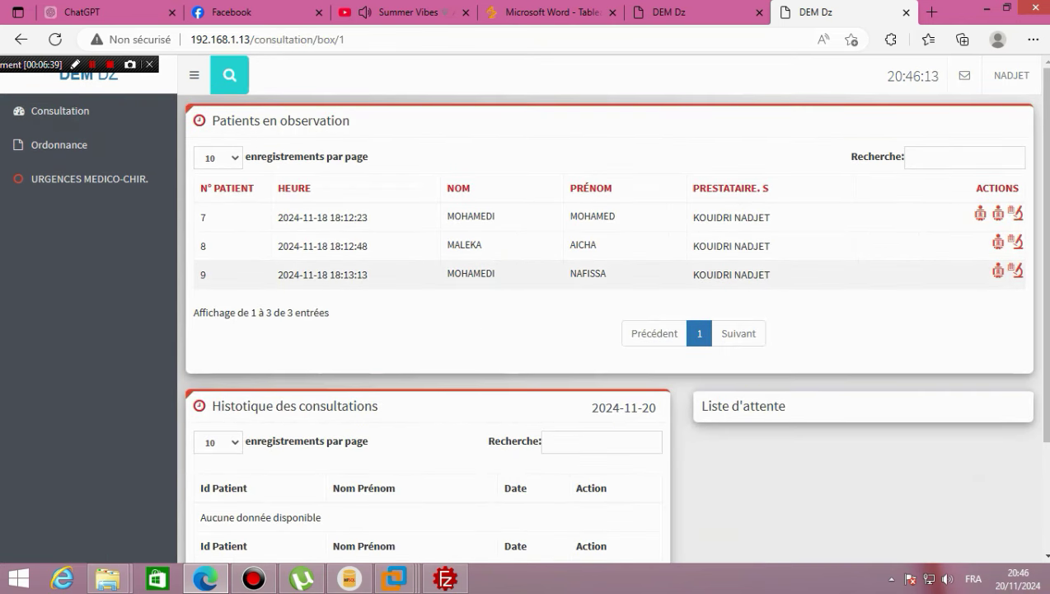
pyautogui.click(998, 272)
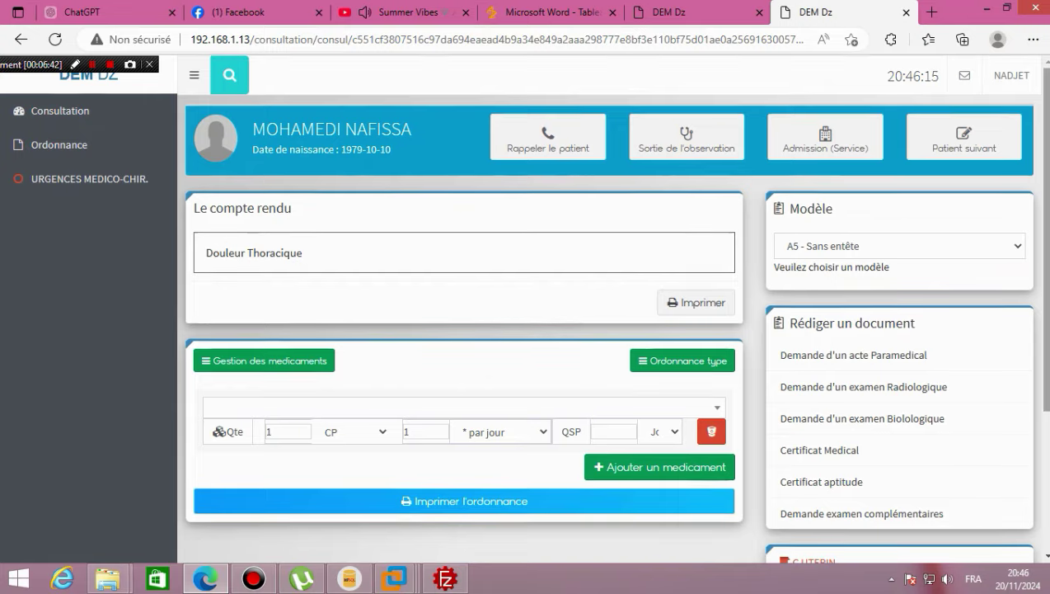
pyautogui.scroll(-2, 528, 330)
pyautogui.click(464, 259)
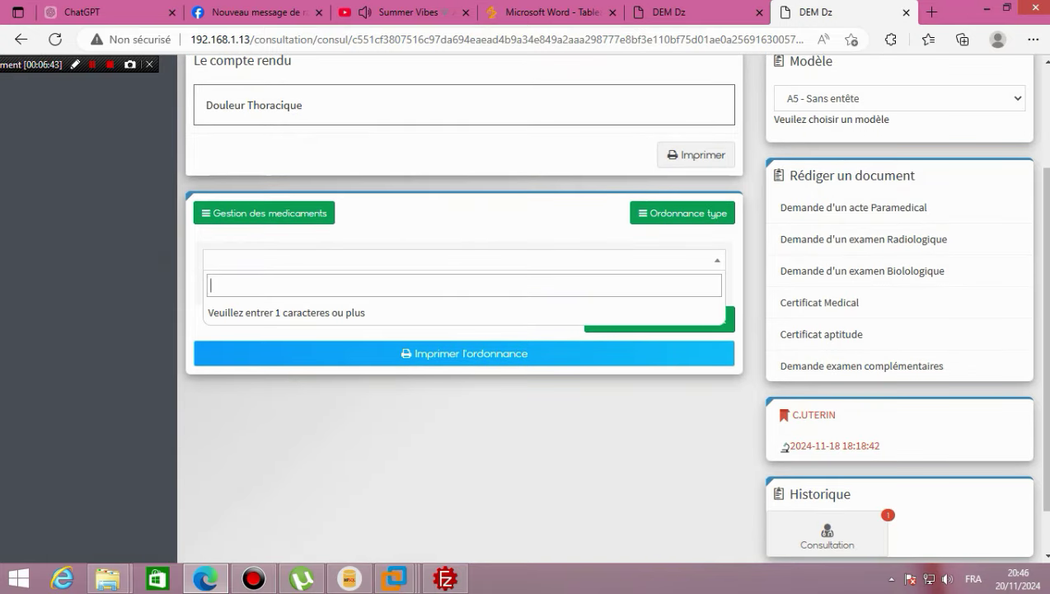
pyautogui.rightClick(227, 284)
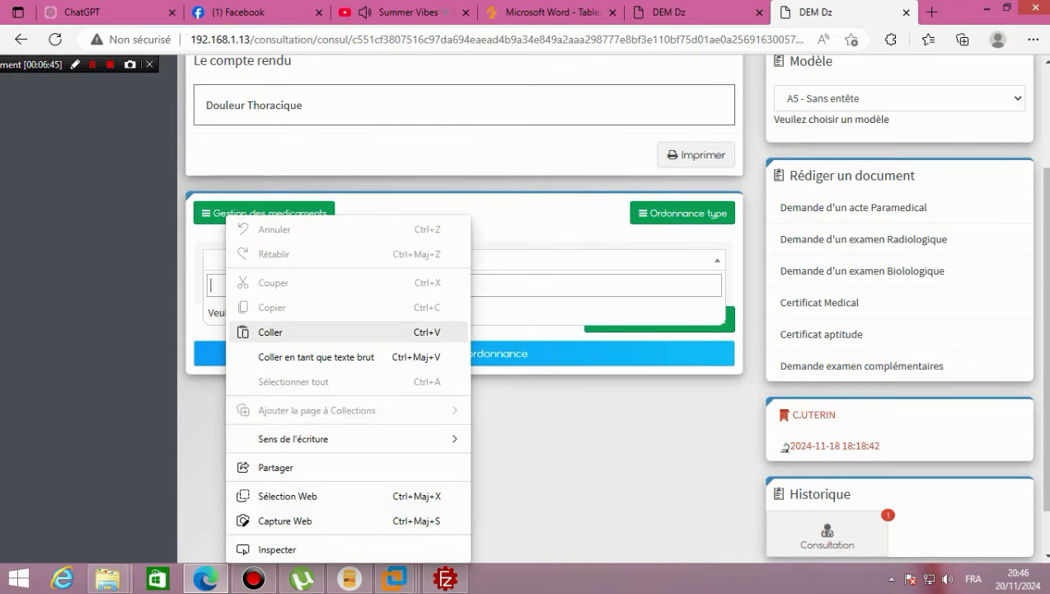
pyautogui.click(272, 332)
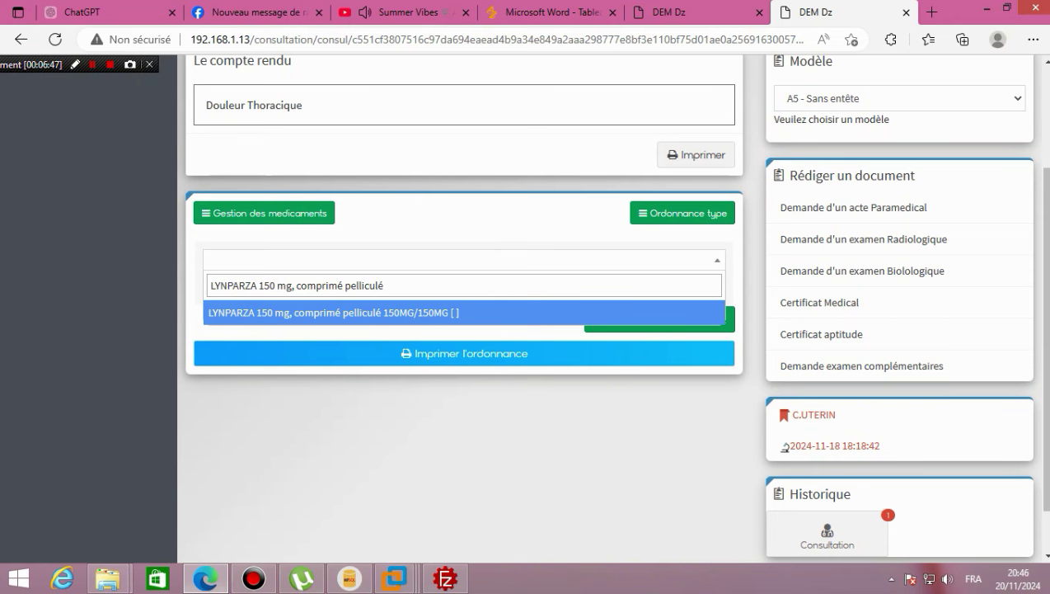
pyautogui.press('Return')
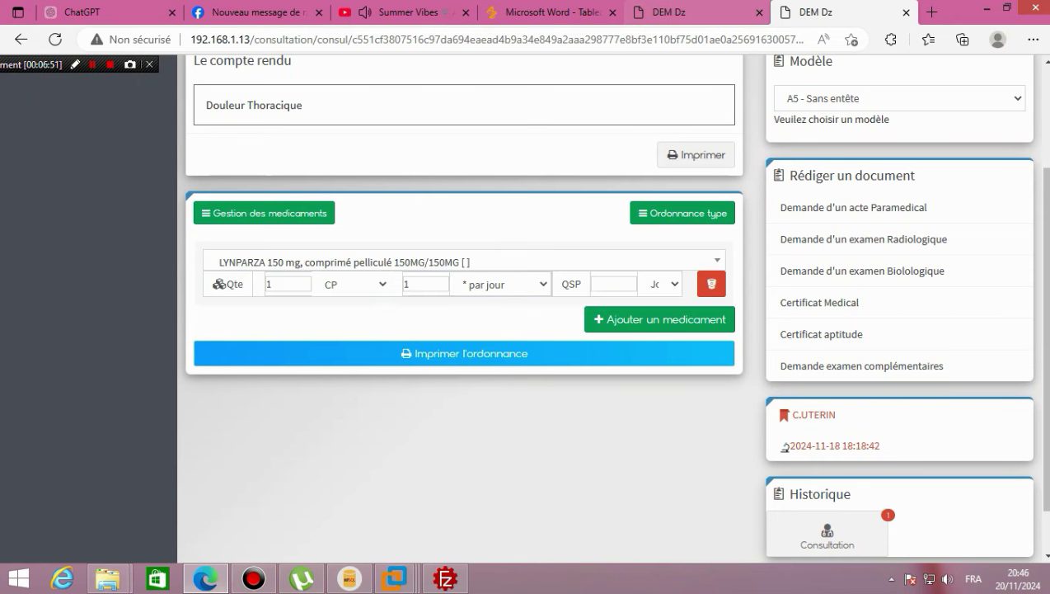
# Copy the LYNPARZA 150 mg name from the reference PDF and confirm it as the prescribed drug
pyautogui.hotkey('ctrl', 'shift', 'Tab')
pyautogui.hotkey('ctrl', 'shift', 'Tab')
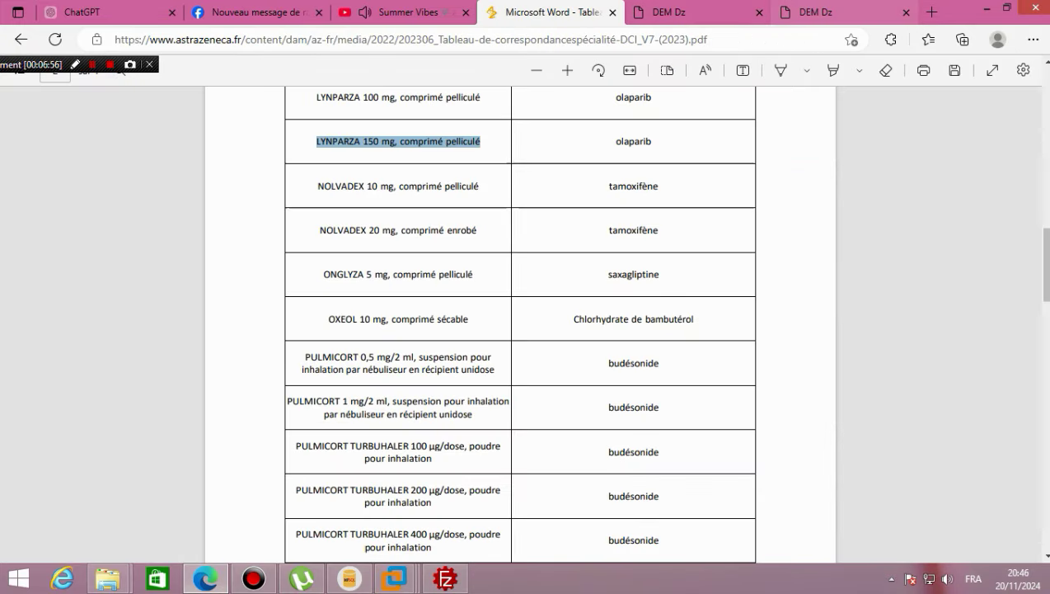
pyautogui.rightClick(398, 141)
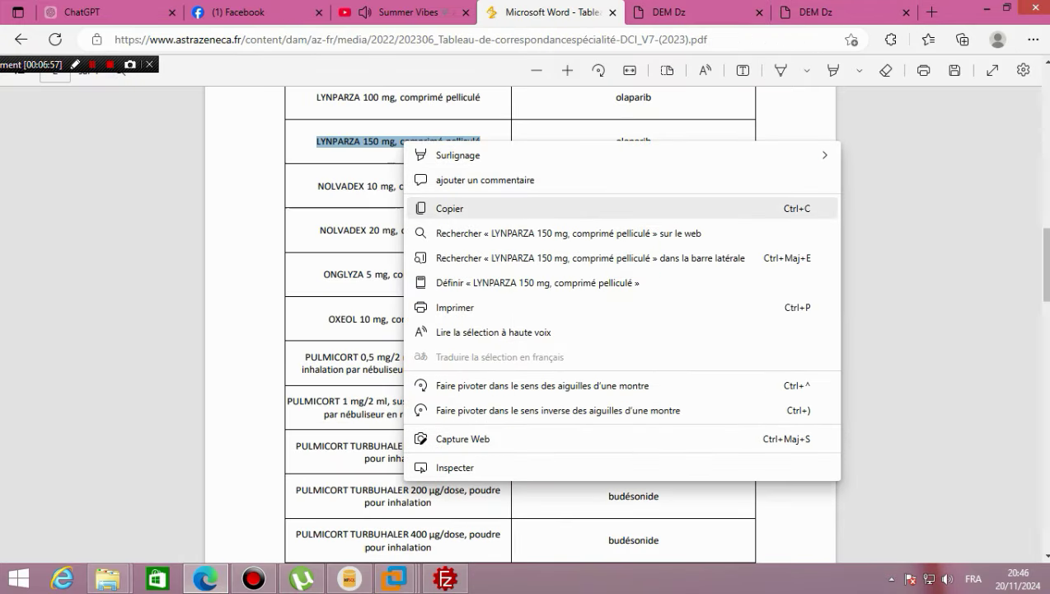
pyautogui.click(437, 207)
pyautogui.hotkey('ctrl', 'Tab')
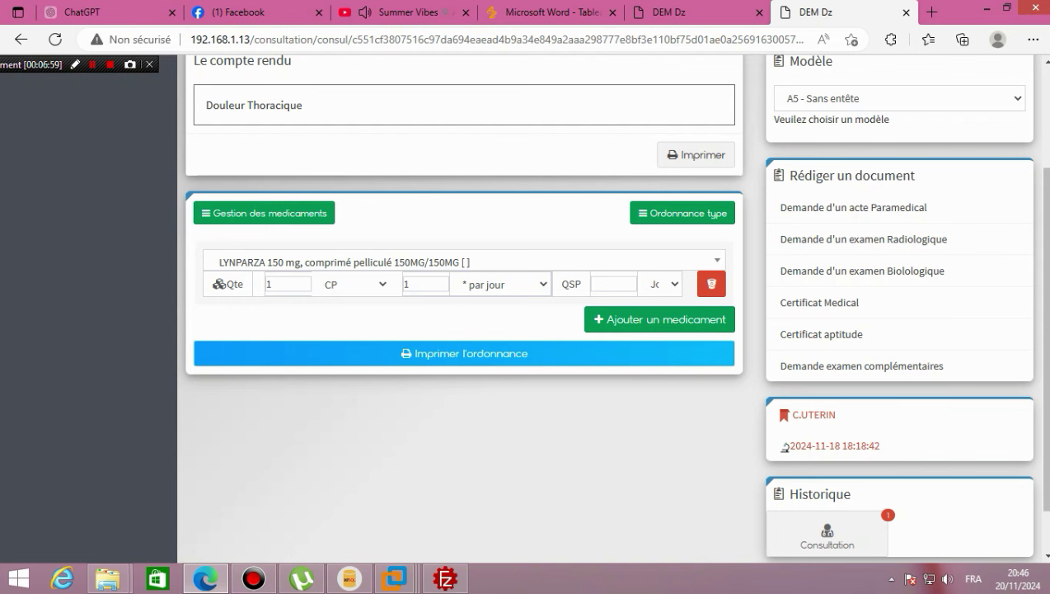
pyautogui.click(284, 263)
pyautogui.rightClick(283, 284)
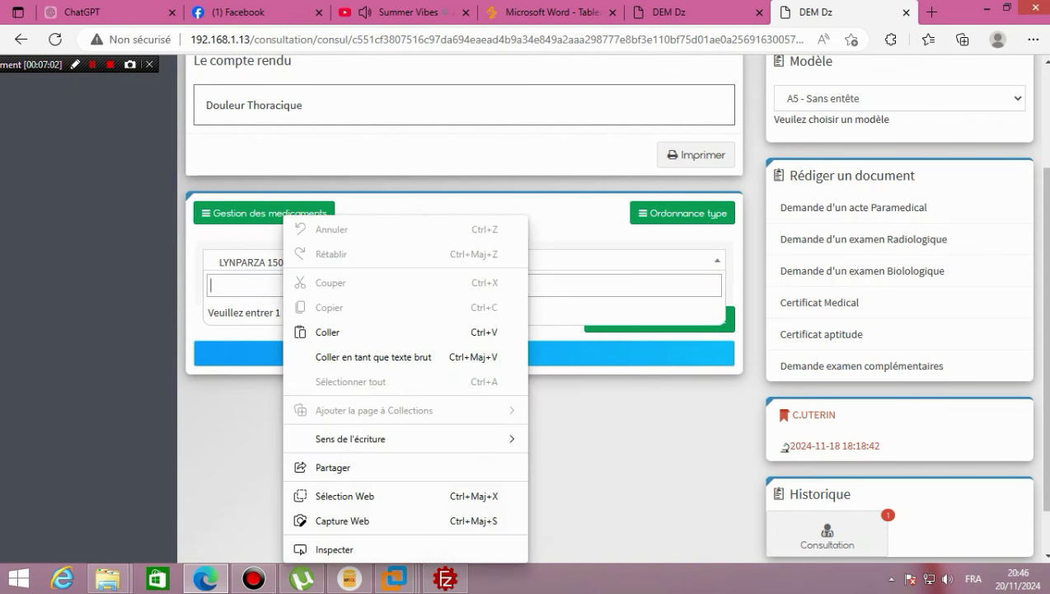
pyautogui.click(327, 332)
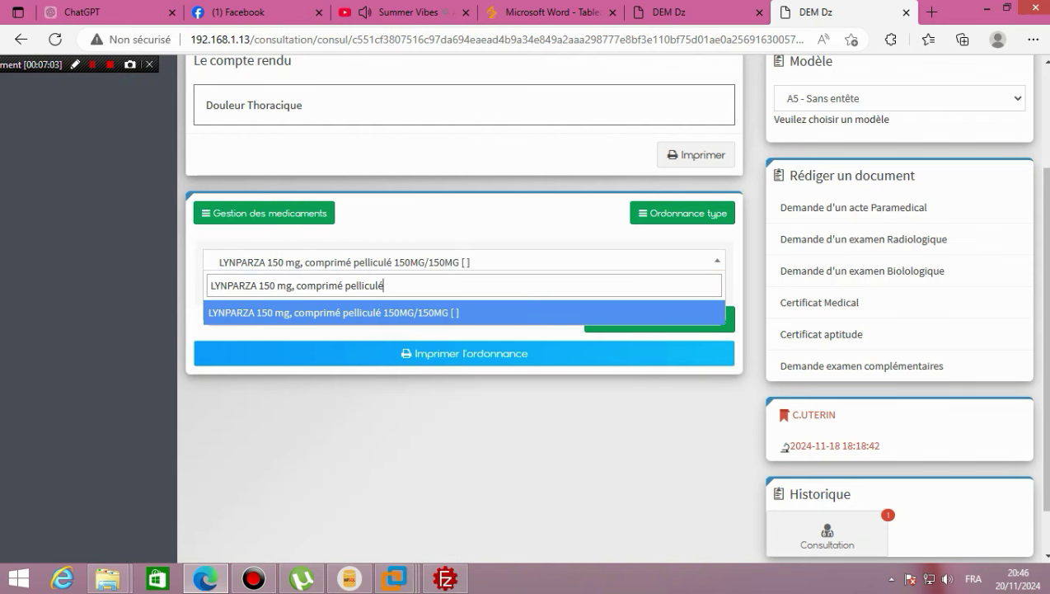
pyautogui.press('Return')
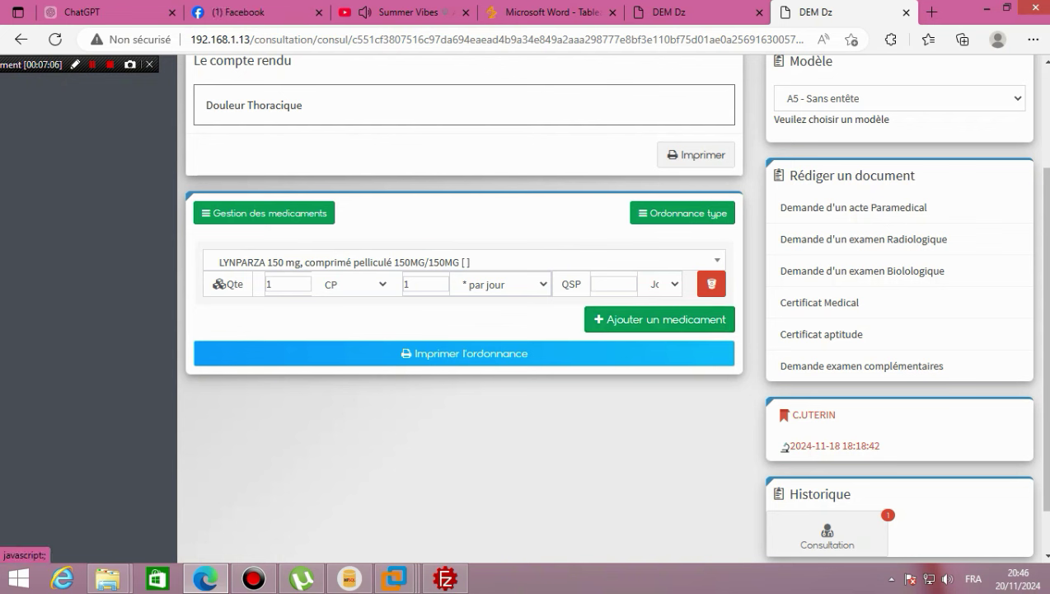
pyautogui.click(355, 284)
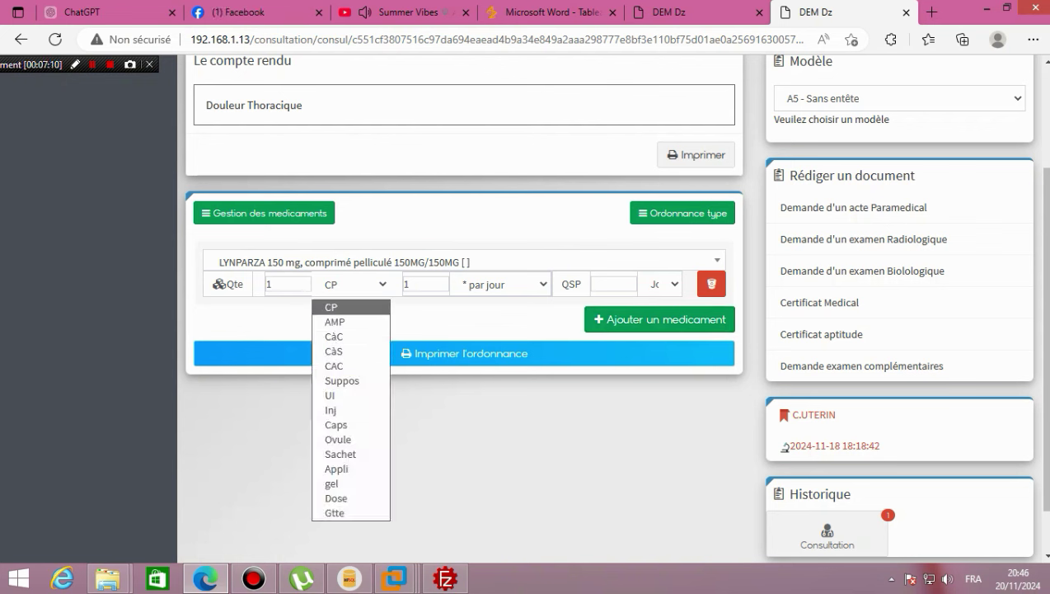
# Keep 1 CP once per day, set the duration unit to Semaine, and add a second line
pyautogui.click(330, 306)
pyautogui.click(500, 284)
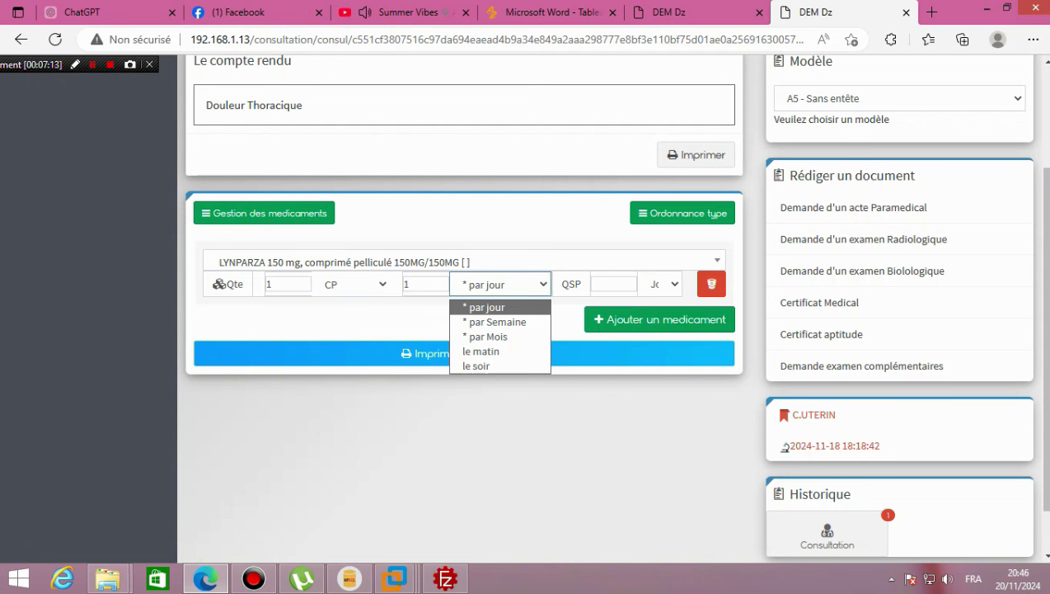
pyautogui.press('Return')
pyautogui.click(613, 284)
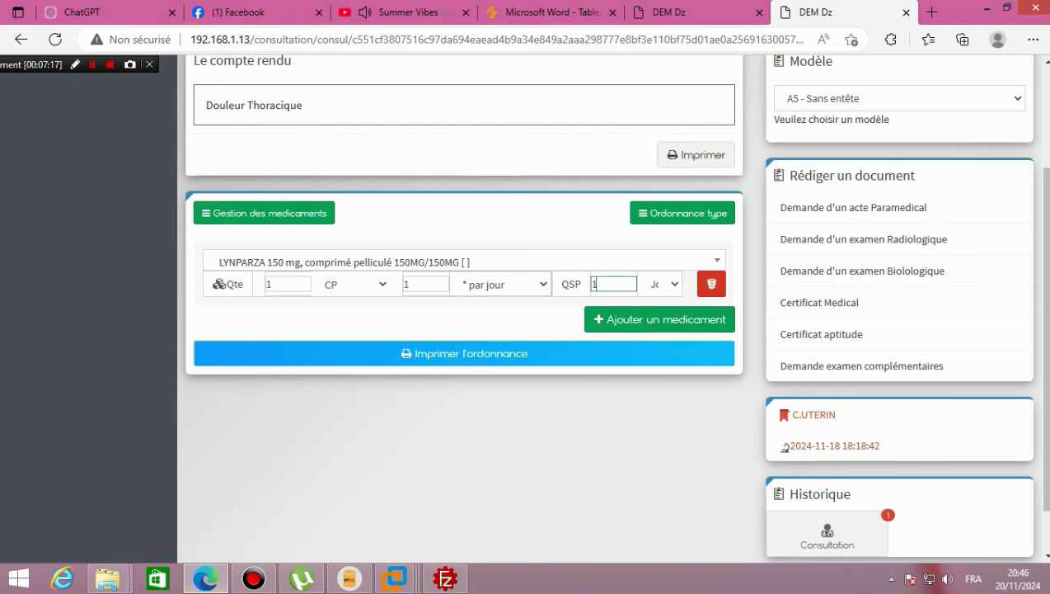
pyautogui.press('Tab')
pyautogui.hotkey('alt', 'Down')
pyautogui.press('Down')
pyautogui.press('Down')
pyautogui.press('Return')
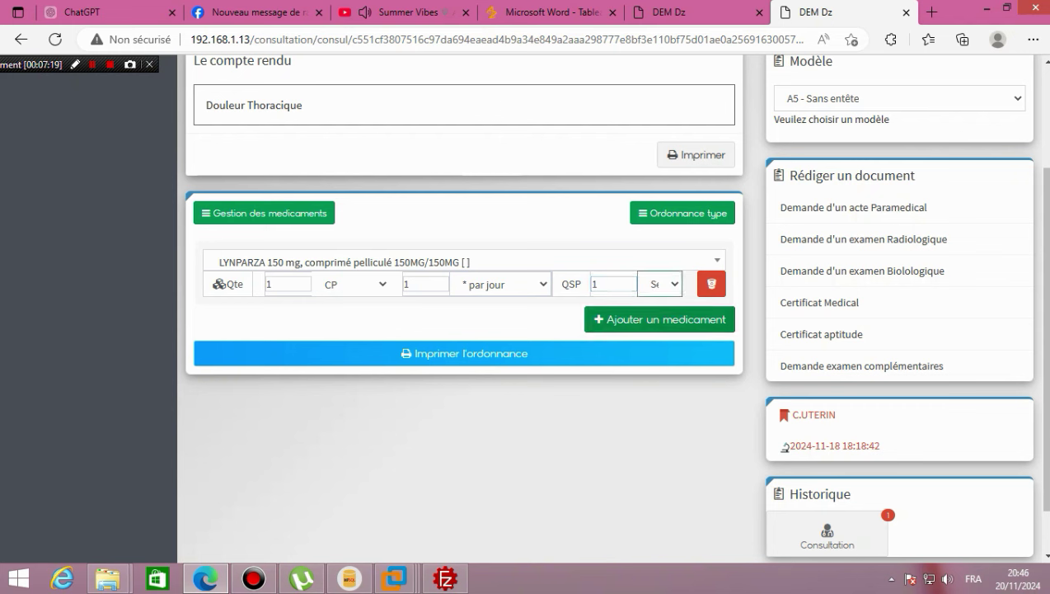
pyautogui.click(656, 319)
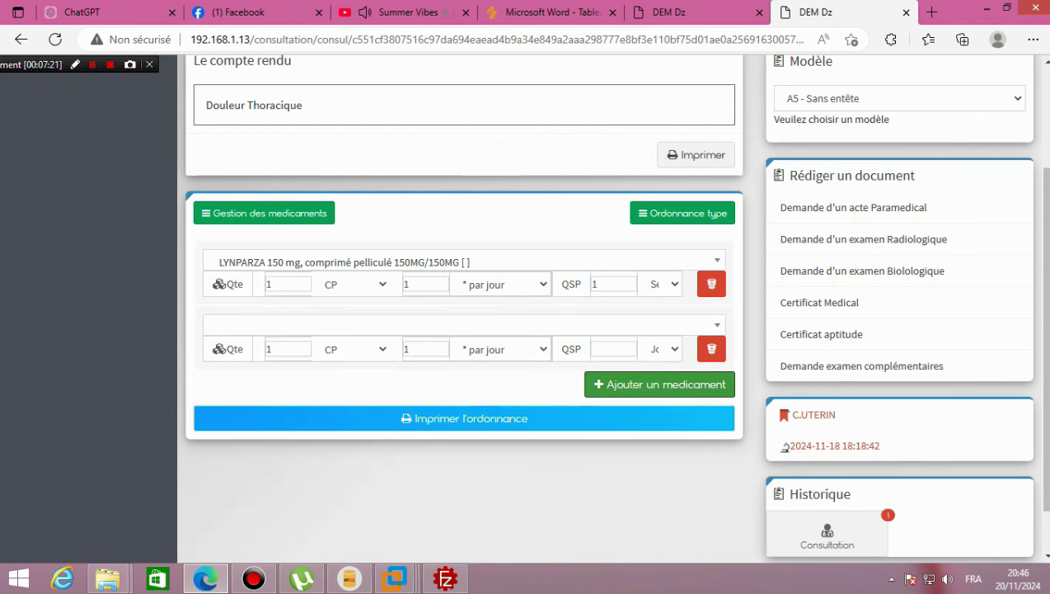
# Select the 'A5 - Avec entête' model and print the ordonnance
pyautogui.click(899, 98)
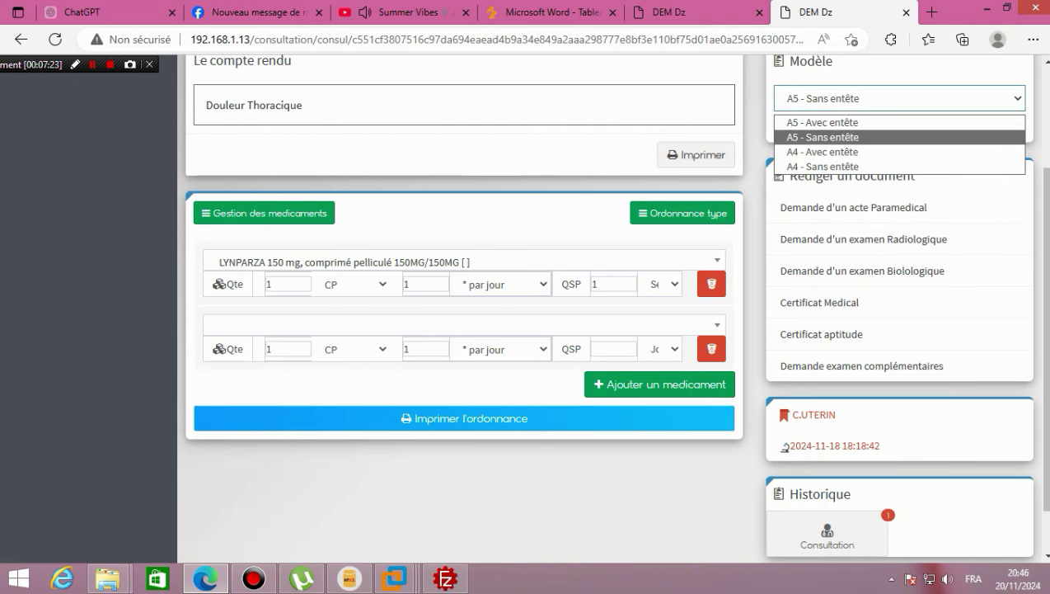
pyautogui.click(824, 122)
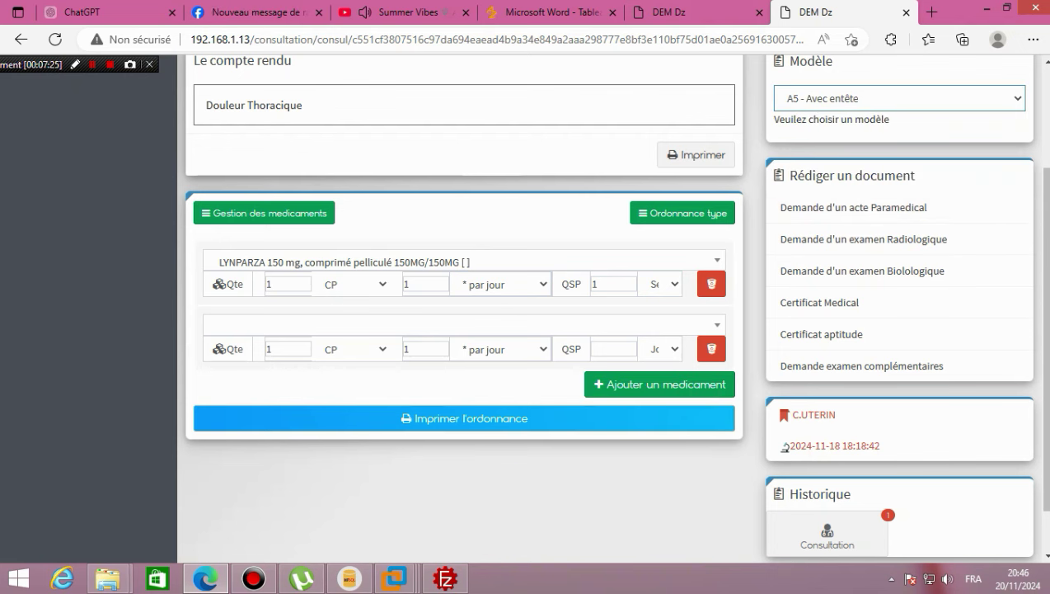
pyautogui.click(464, 418)
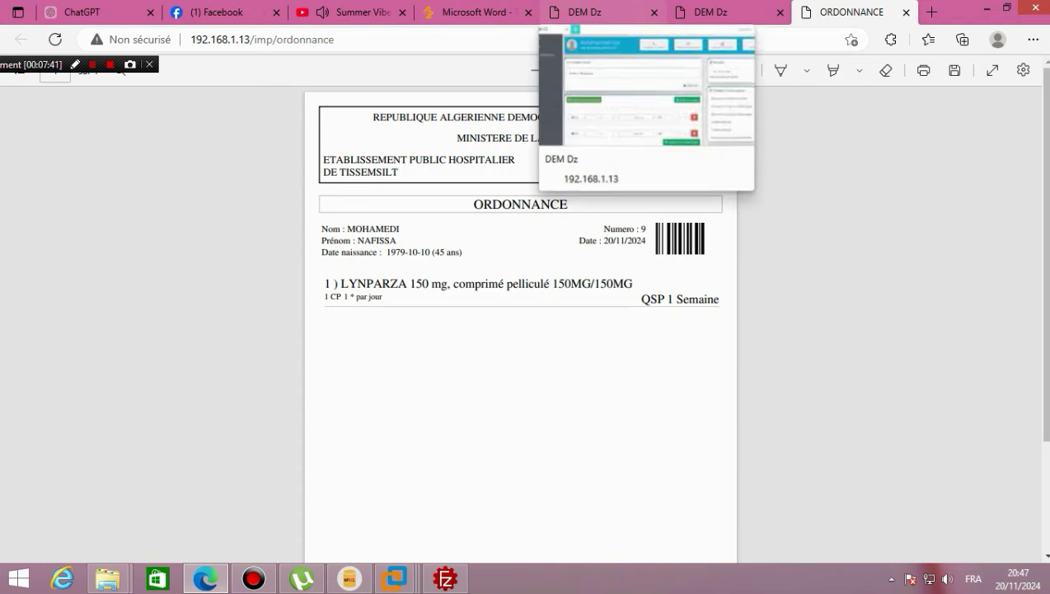
# Close the ORDONNANCE tab and the duplicate consultation tab with Ctrl+W
pyautogui.moveTo(711, 13)
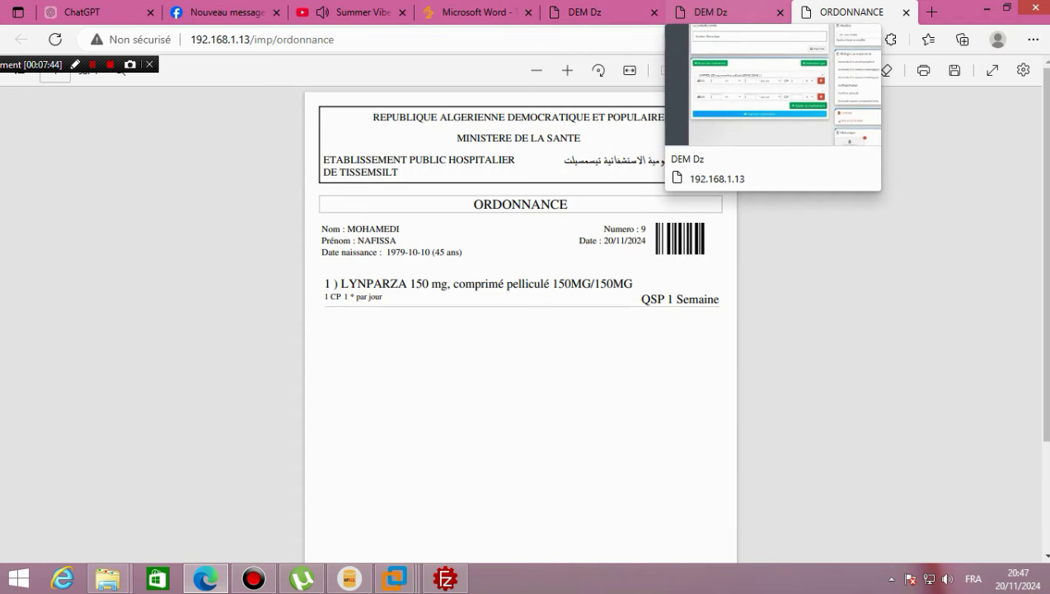
pyautogui.click(906, 12)
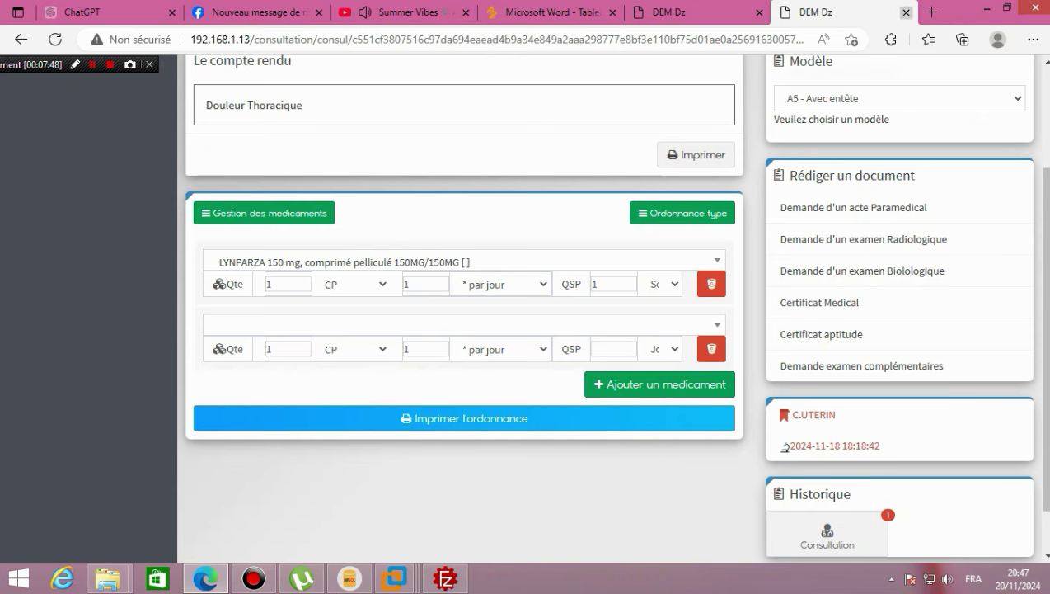
pyautogui.click(697, 11)
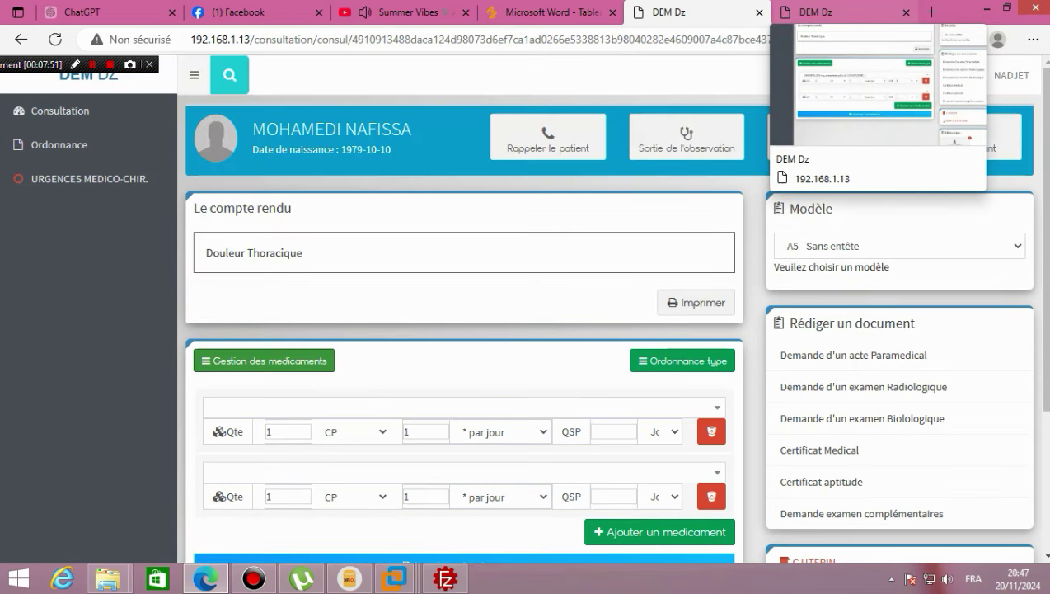
pyautogui.click(824, 12)
pyautogui.click(684, 12)
pyautogui.hotkey('ctrl', 'w')
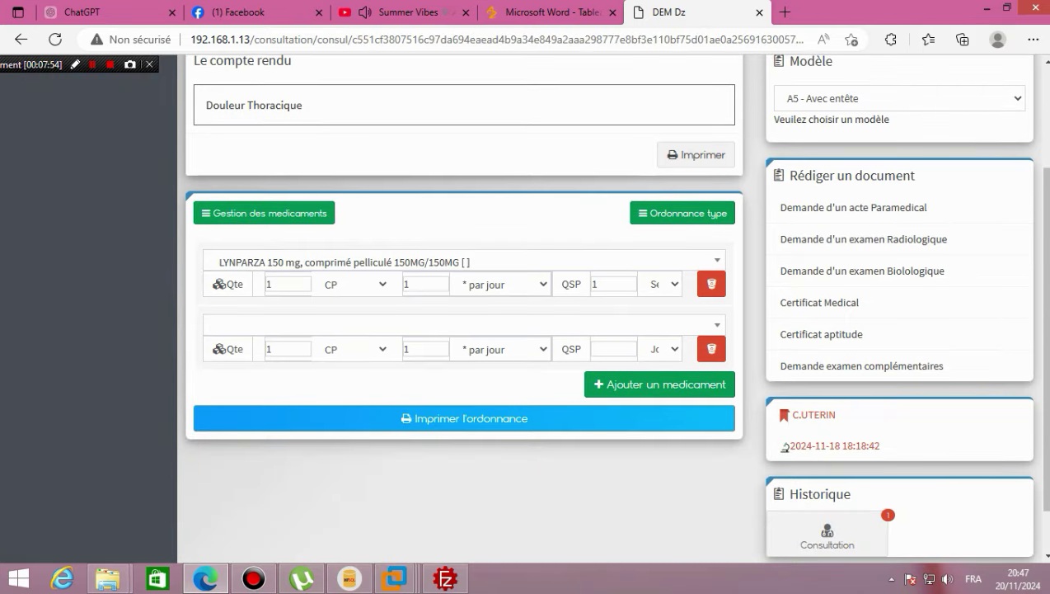
pyautogui.scroll(3, 528, 305)
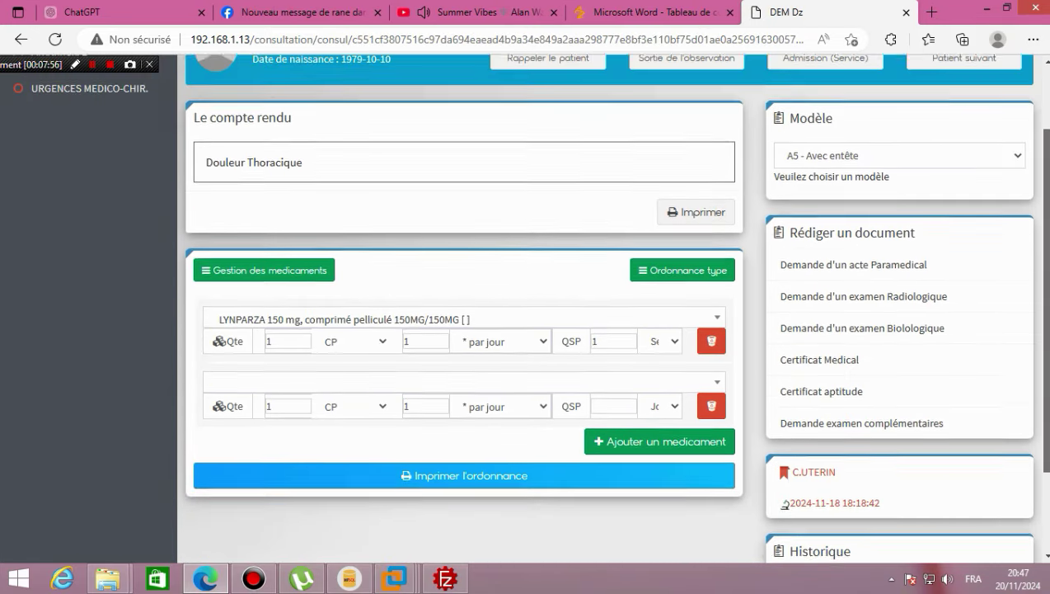
# Log out and back in, then start Prescrire un médicament for the admitted patient
pyautogui.click(1011, 75)
pyautogui.click(990, 174)
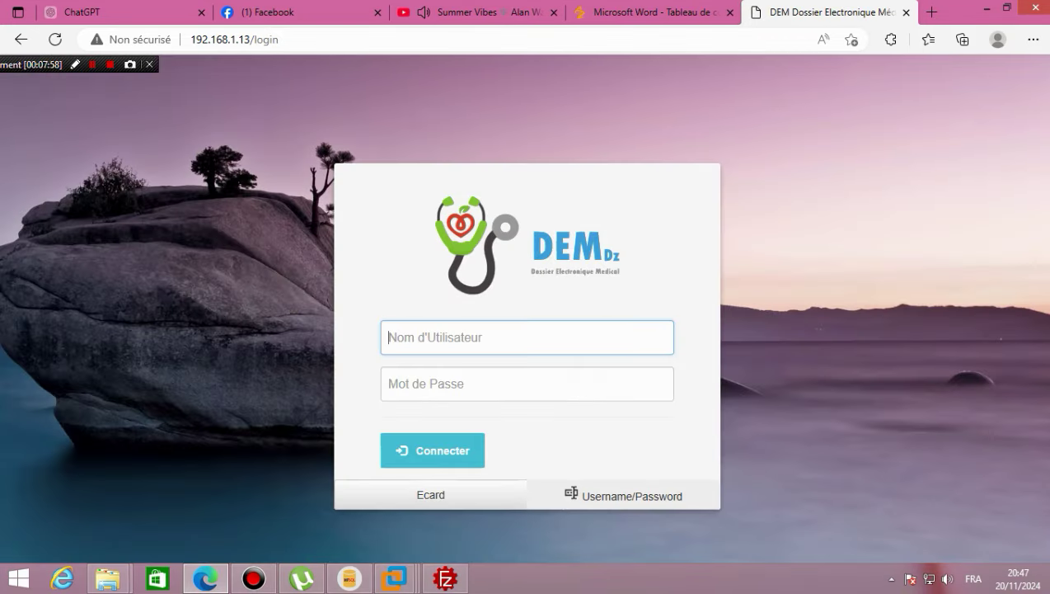
pyautogui.click(407, 396)
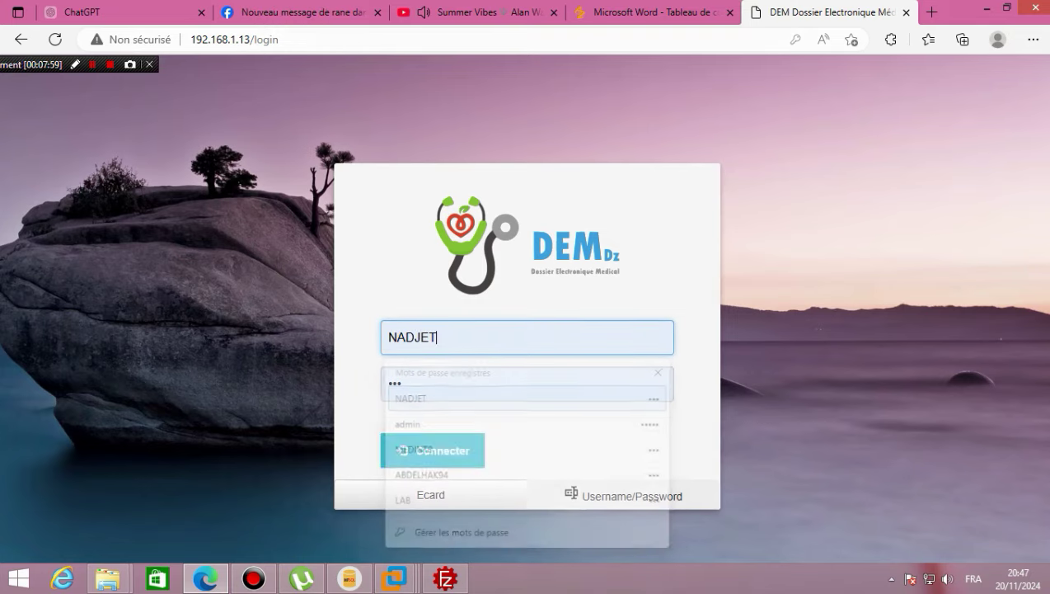
pyautogui.click(434, 446)
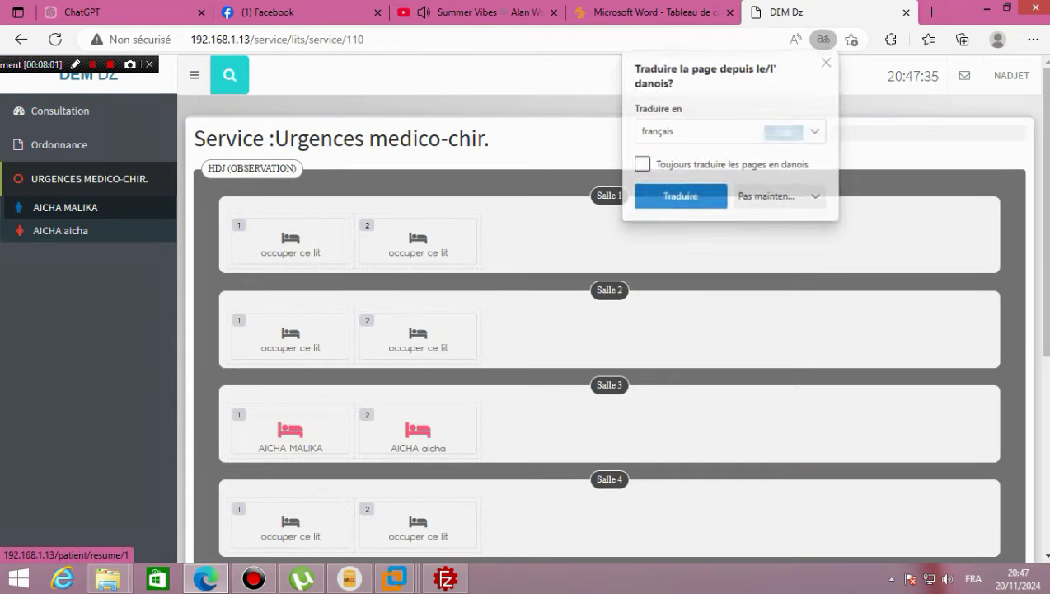
pyautogui.click(66, 207)
pyautogui.click(995, 189)
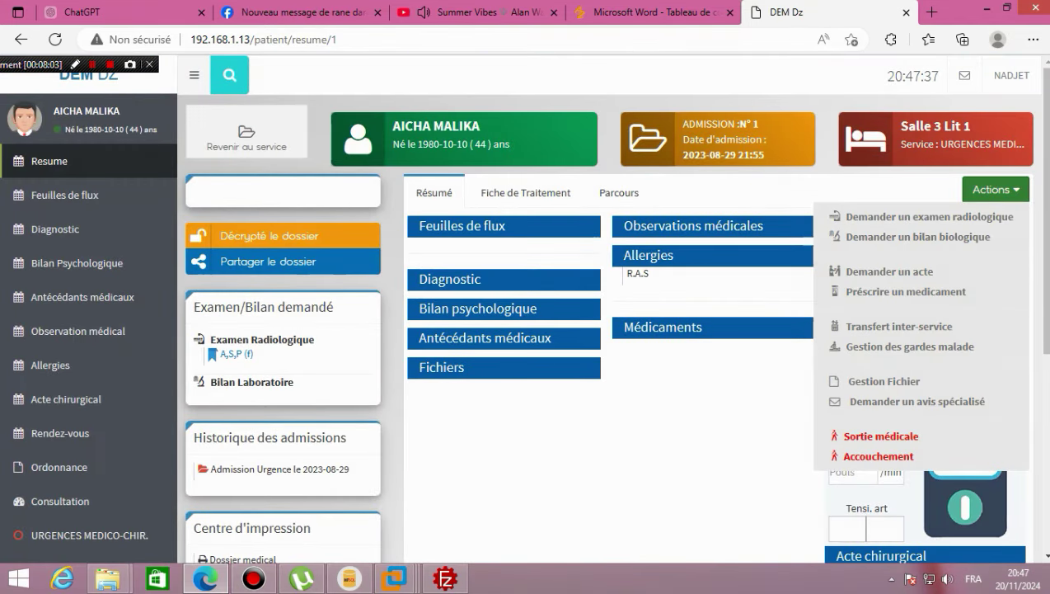
pyautogui.click(899, 290)
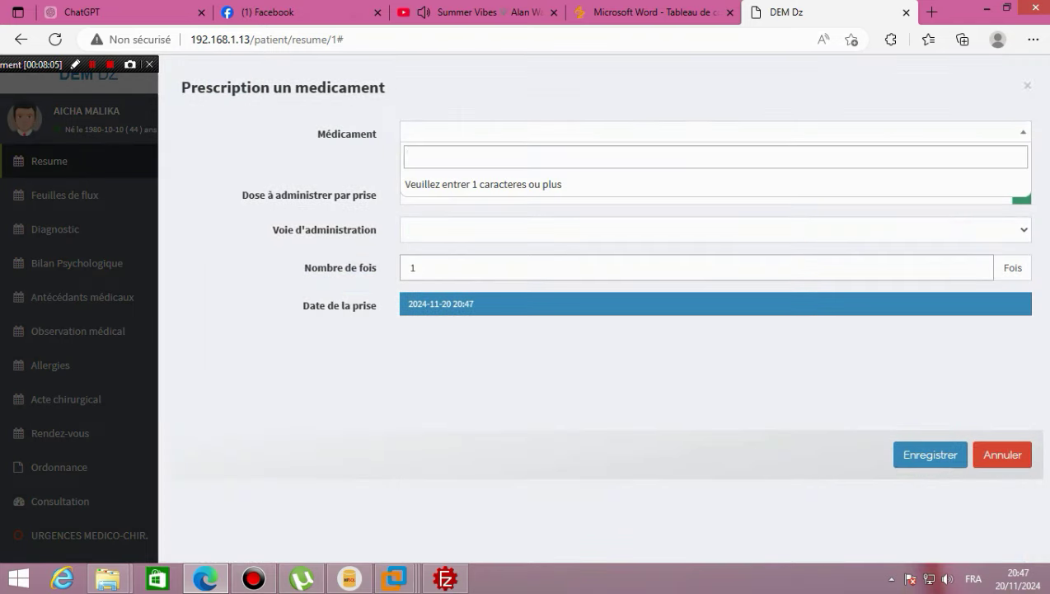
# Copy 'olaparib' from the medicines correspondence PDF for the Médicament search
pyautogui.click(651, 13)
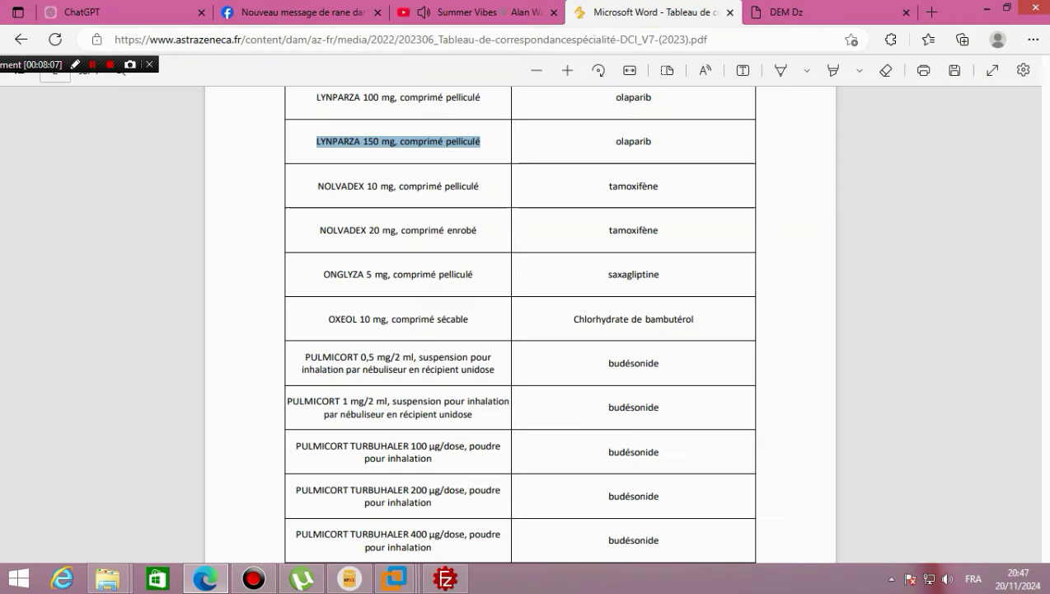
pyautogui.click(618, 142)
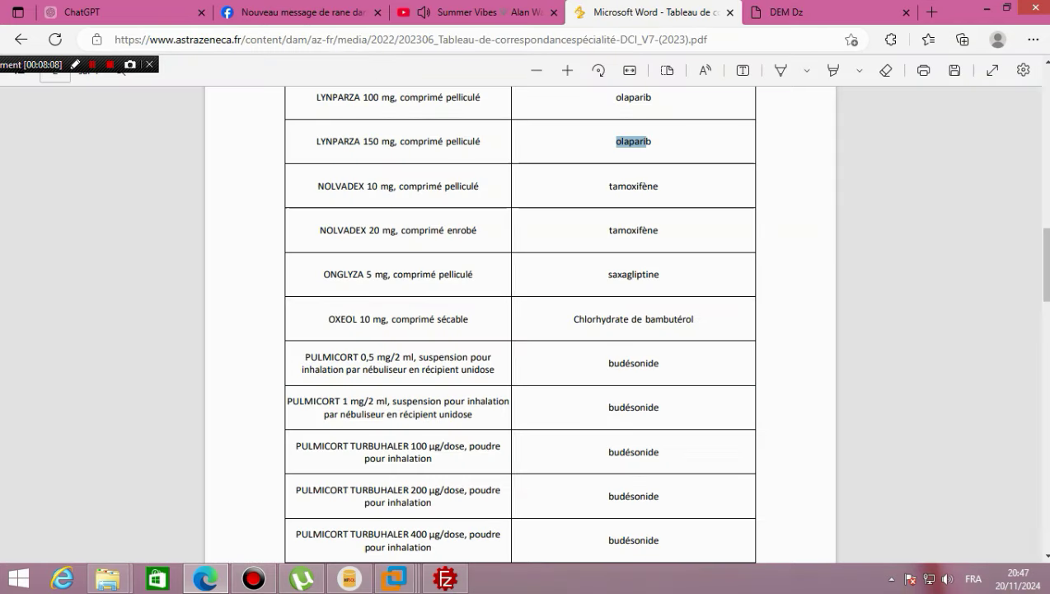
pyautogui.rightClick(639, 144)
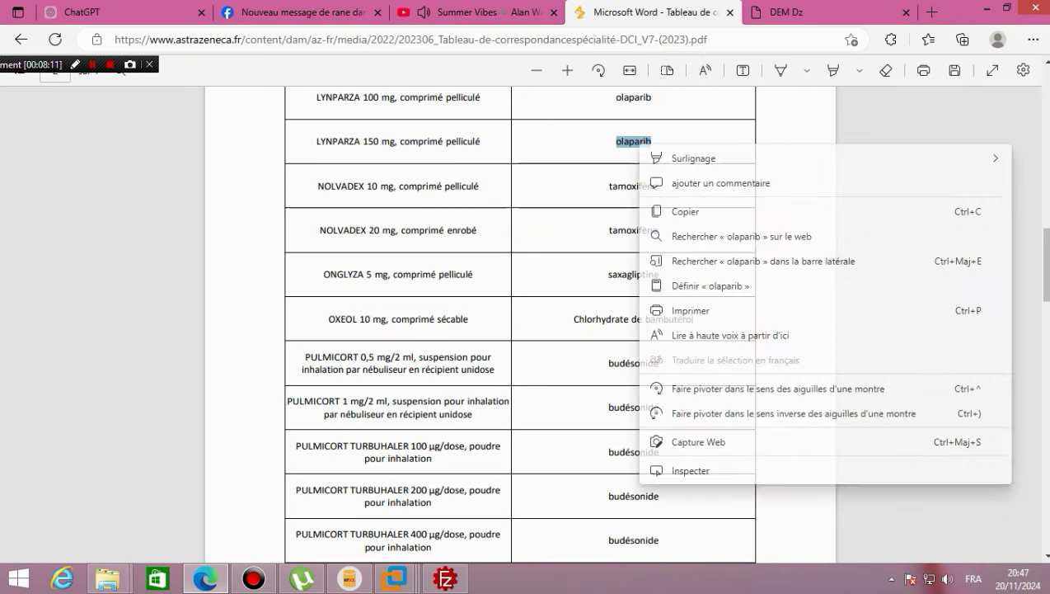
pyautogui.click(709, 211)
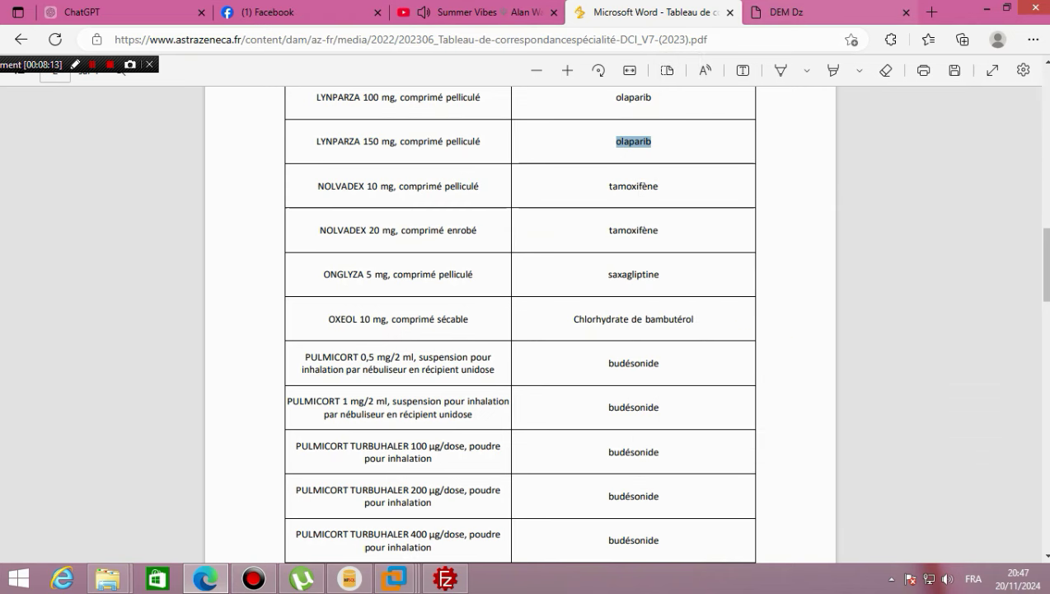
pyautogui.click(775, 13)
pyautogui.rightClick(460, 155)
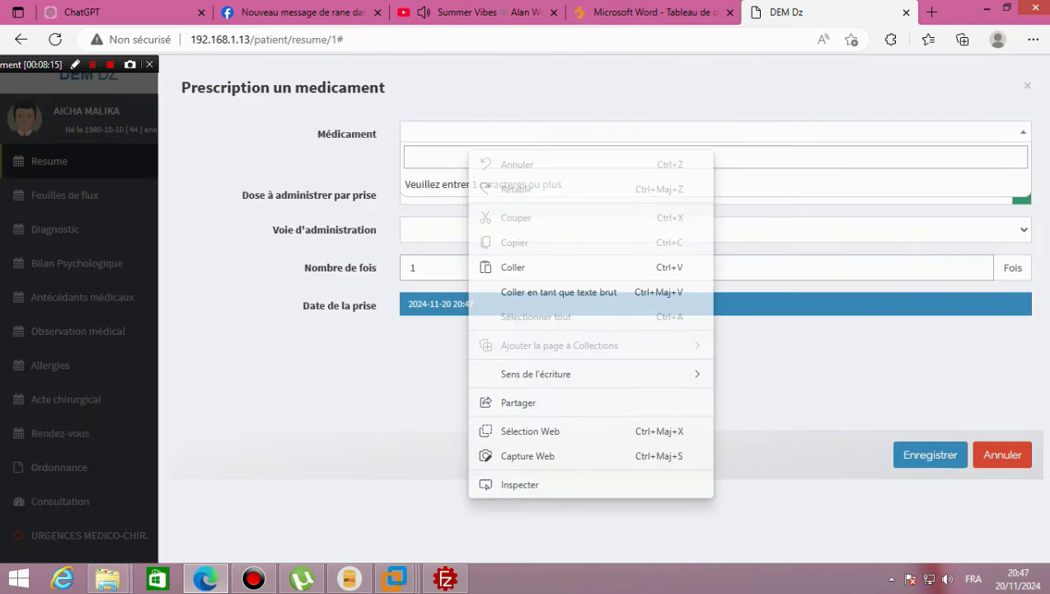
# Select olaparib 150MG COMPRIME PELLICULE with dose 1 by la voie buccale
pyautogui.click(503, 265)
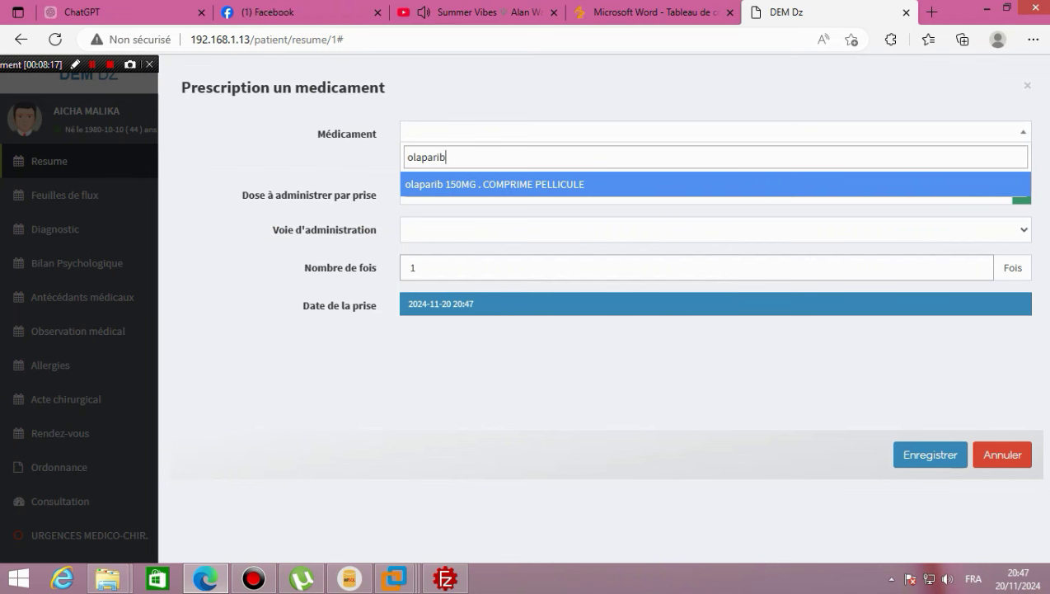
pyautogui.press('Return')
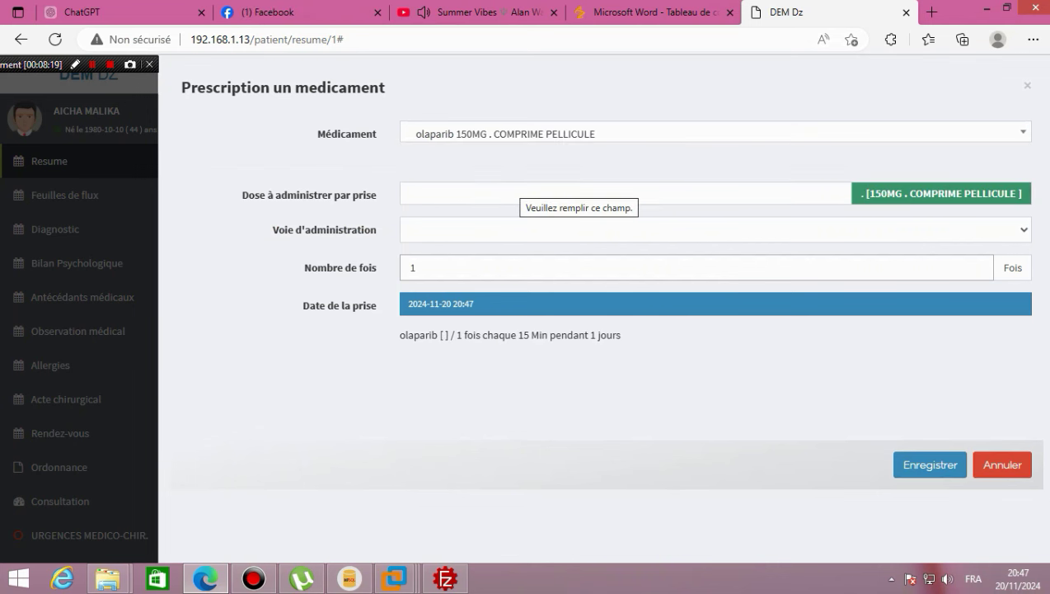
pyautogui.click(587, 194)
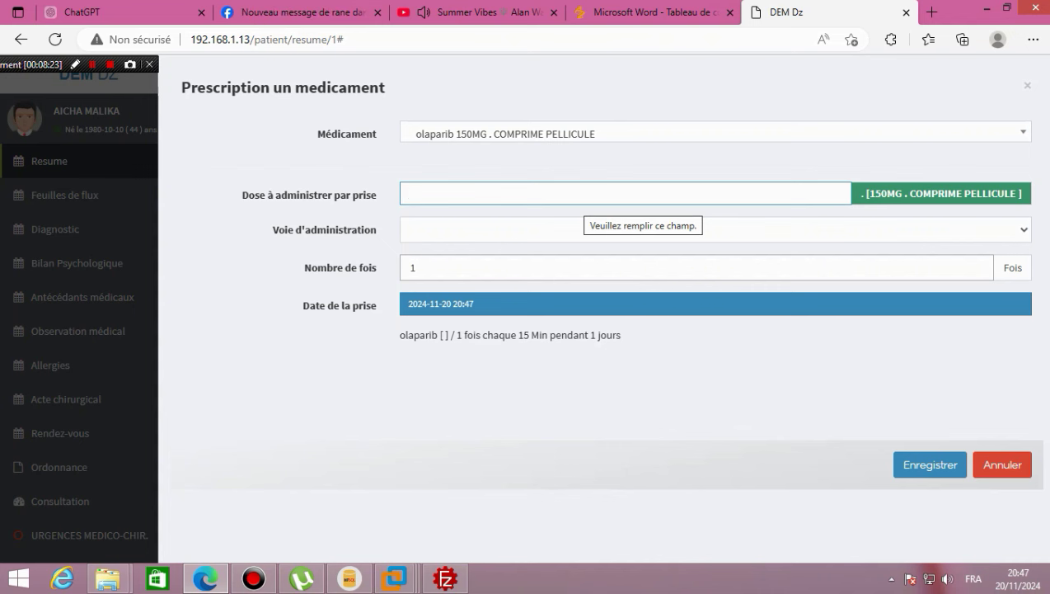
pyautogui.write('1')
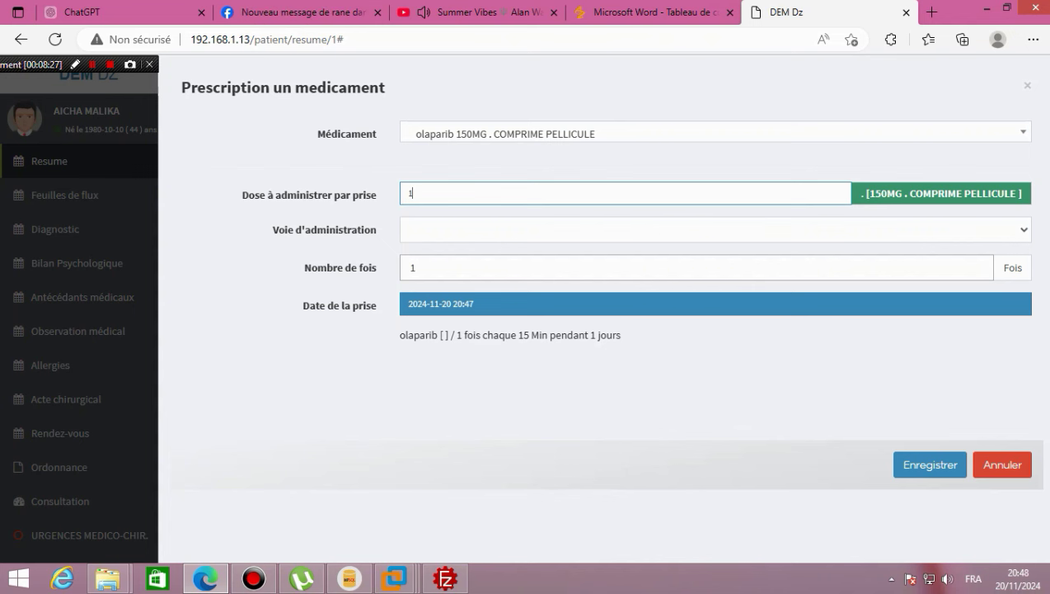
pyautogui.click(716, 229)
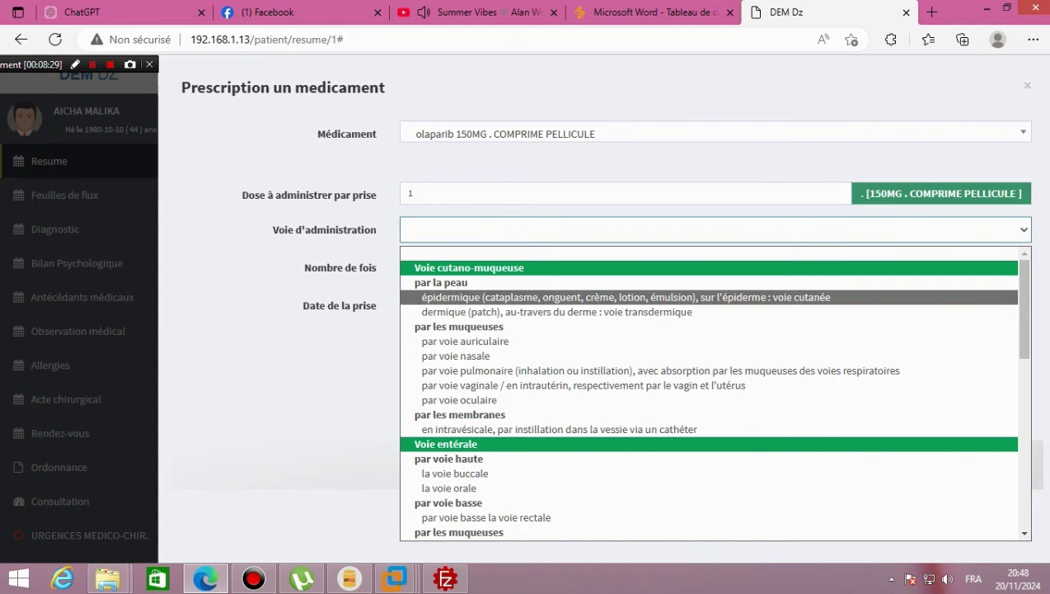
pyautogui.press('Down')
pyautogui.press('Down')
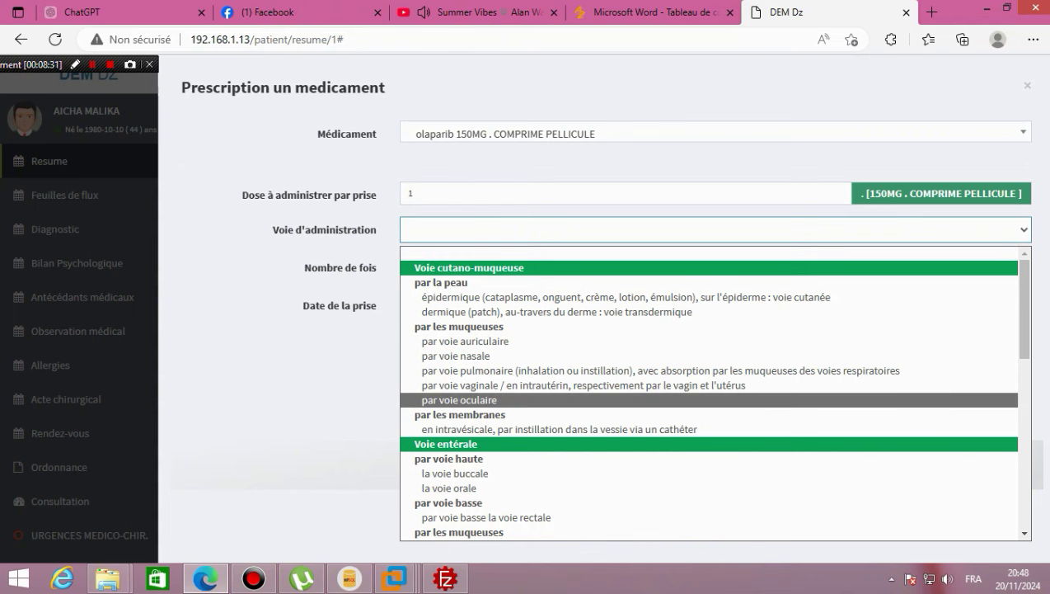
pyautogui.press('Down')
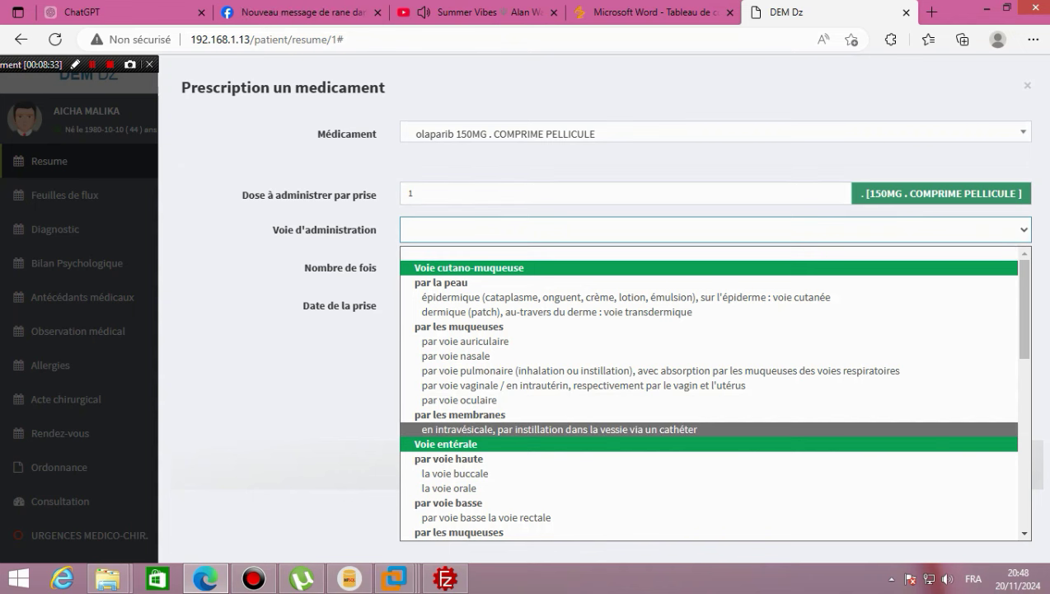
pyautogui.press('Down')
pyautogui.press('Down')
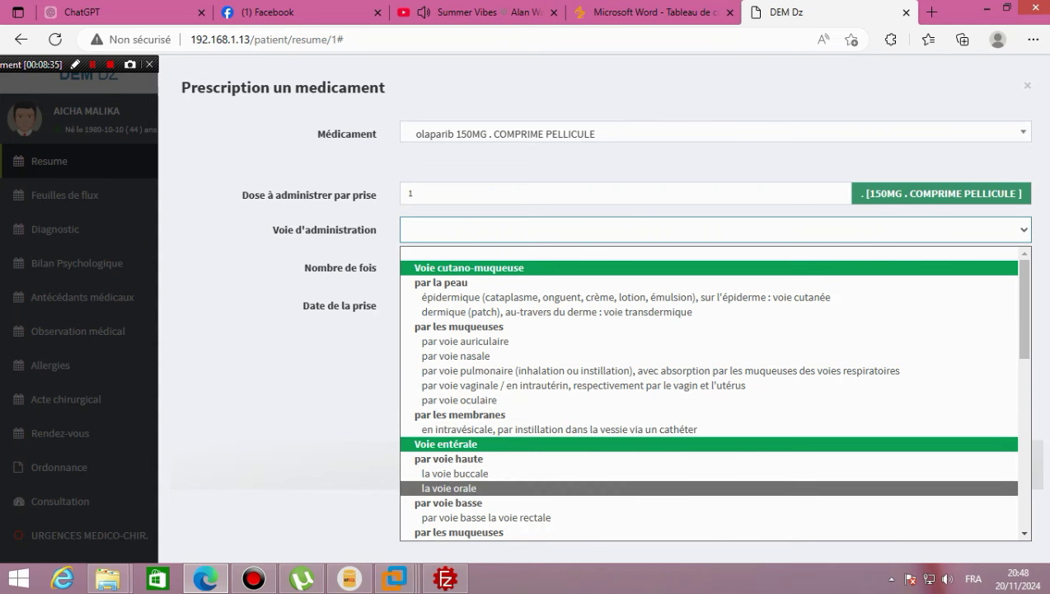
pyautogui.press('Up')
pyautogui.press('Return')
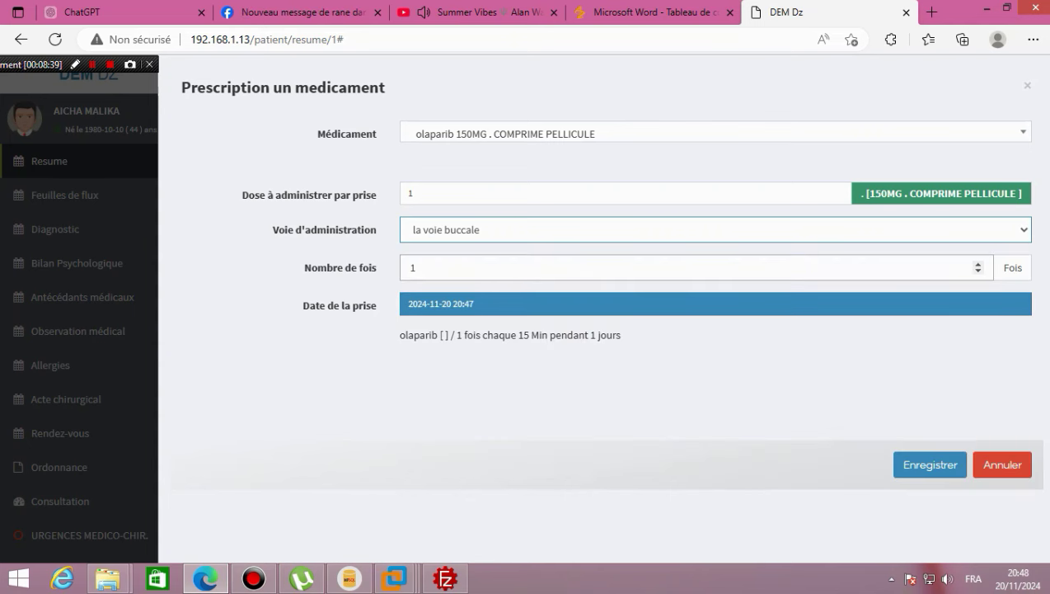
# Schedule 2 intakes 3 H apart and save the olaparib prescription
pyautogui.press('Tab')
pyautogui.write('2')
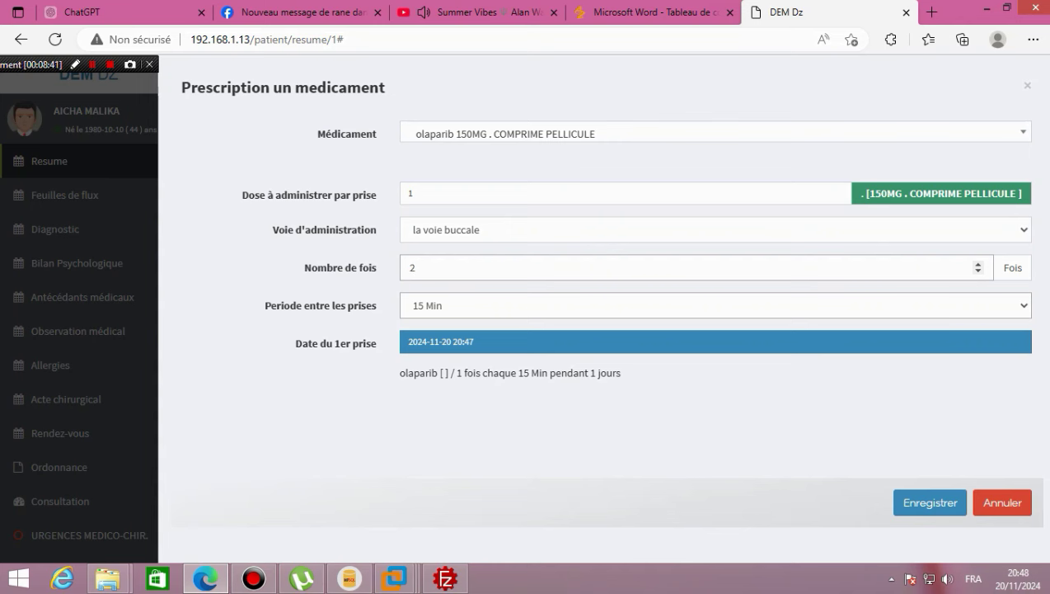
pyautogui.press('Tab')
pyautogui.hotkey('alt', 'Down')
pyautogui.press('Down')
pyautogui.press('Down')
pyautogui.press('Down')
pyautogui.press('Down')
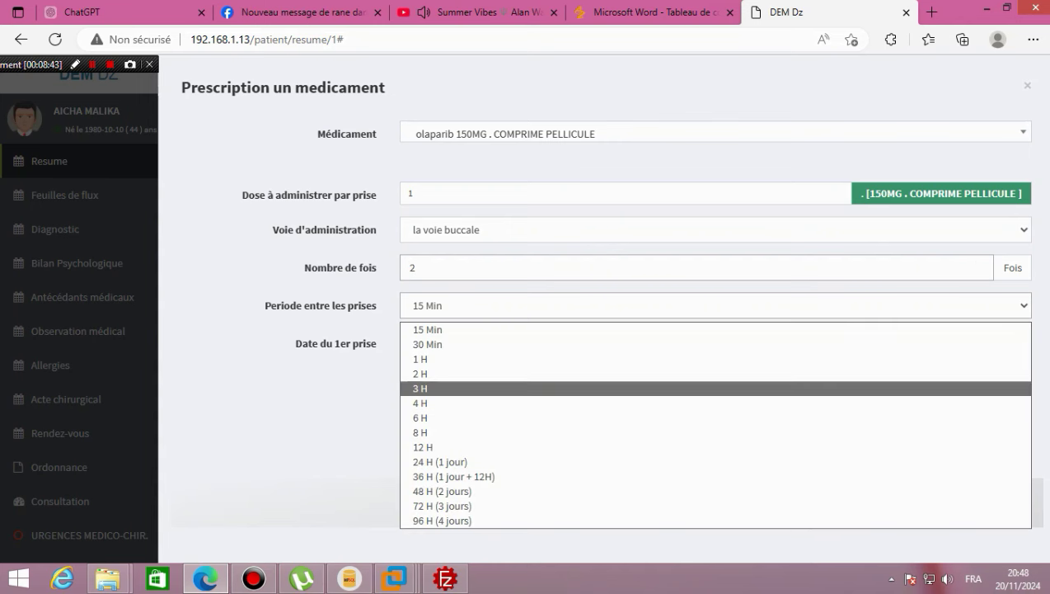
pyautogui.press('Return')
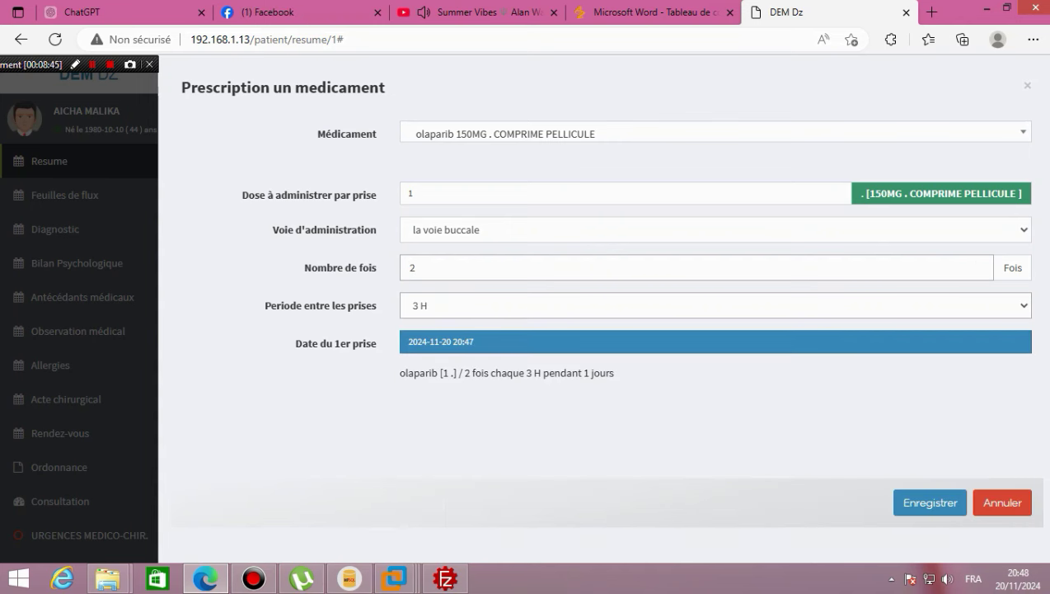
pyautogui.press('Return')
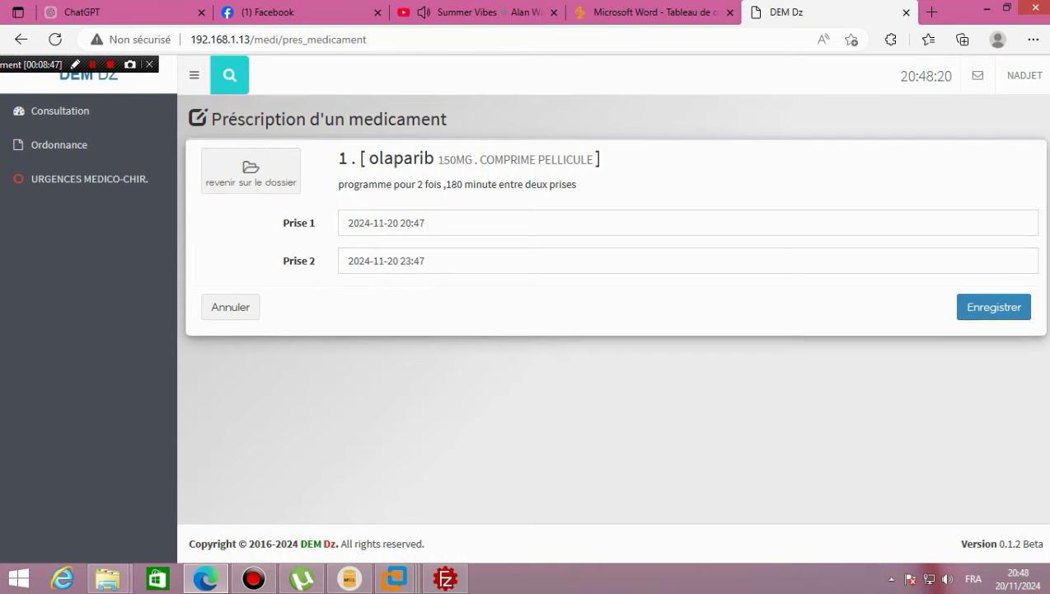